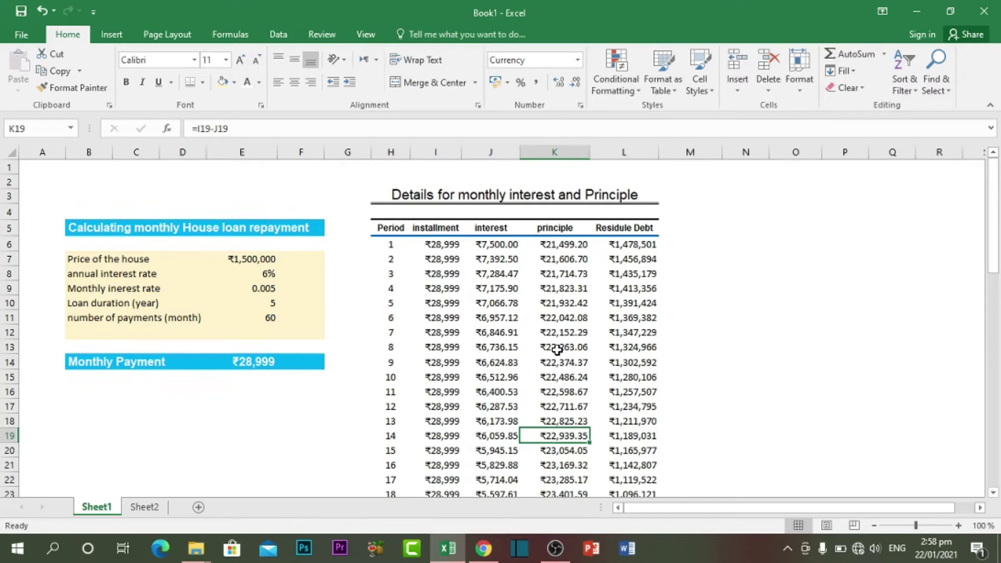
# Add a new worksheet and enter the label "Price of the house" in cell C7
pyautogui.click(198, 506)
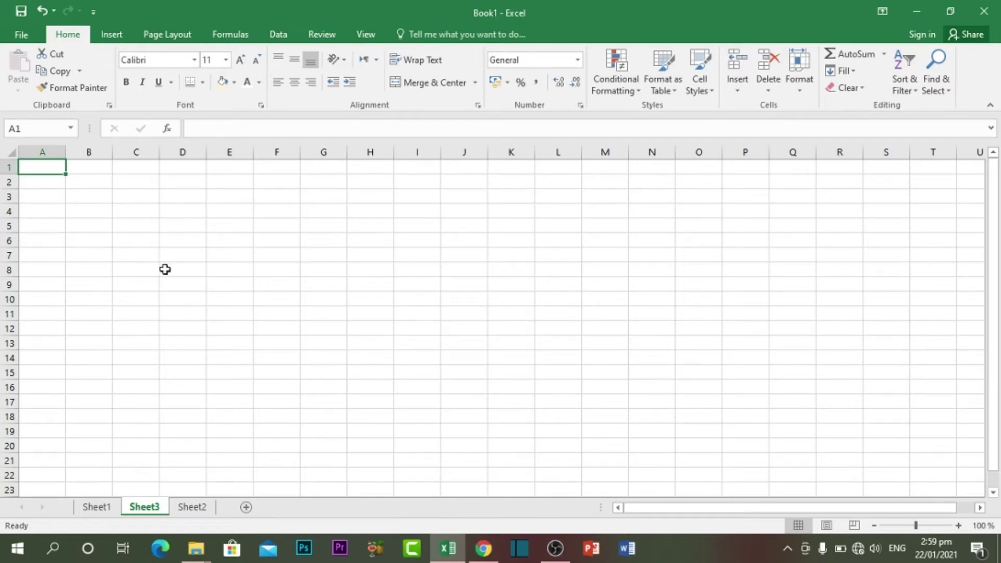
pyautogui.click(143, 251)
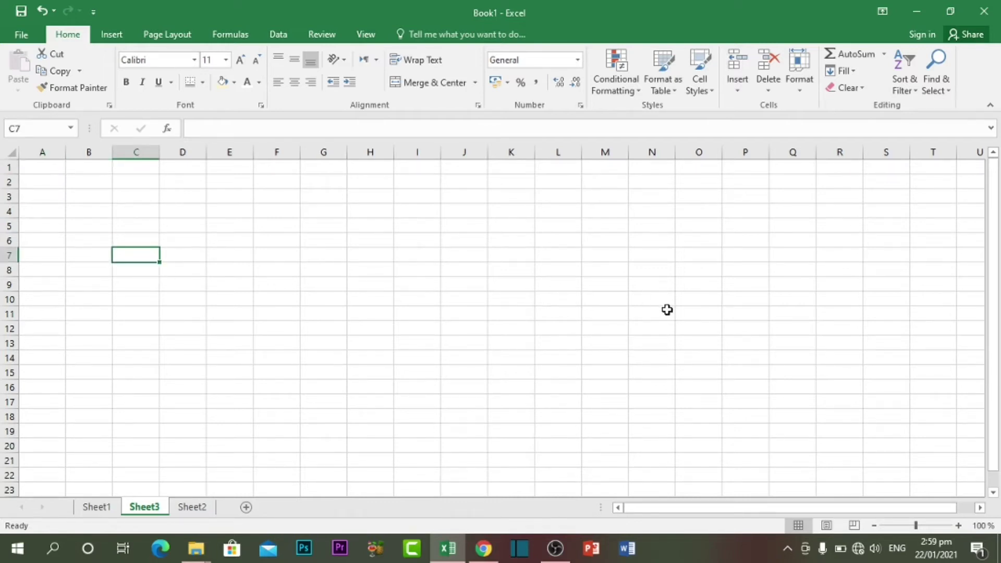
pyautogui.write('Price')
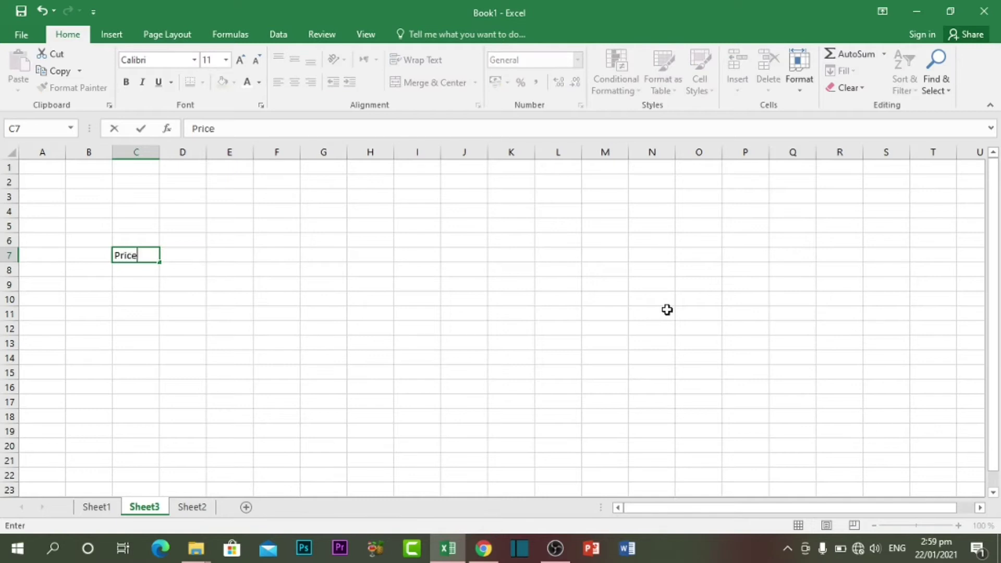
pyautogui.write(' of the house')
pyautogui.press('Return')
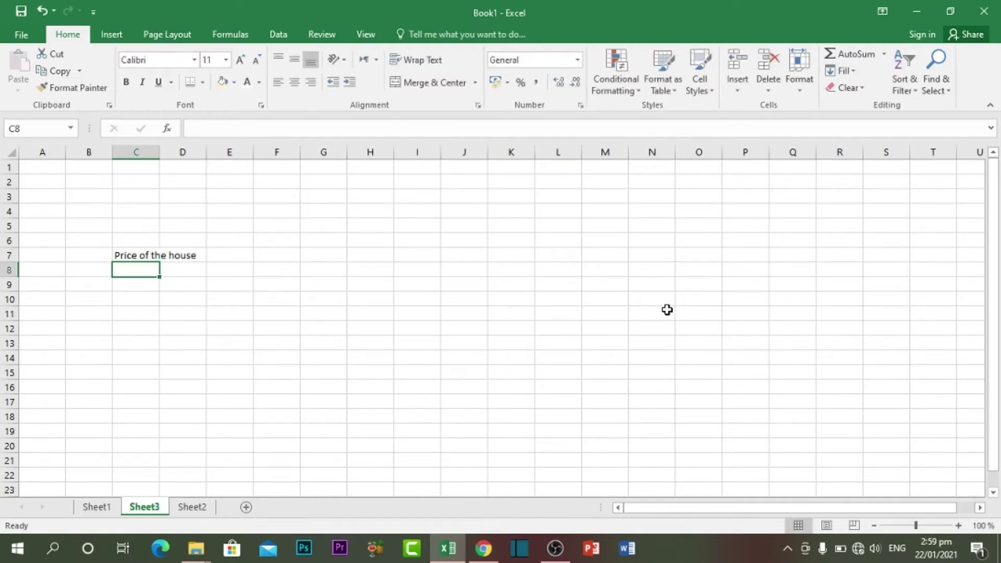
# Enter the labels "Annual interest rate" in C8 and "monthly interest rate" in C9
pyautogui.write('Ann')
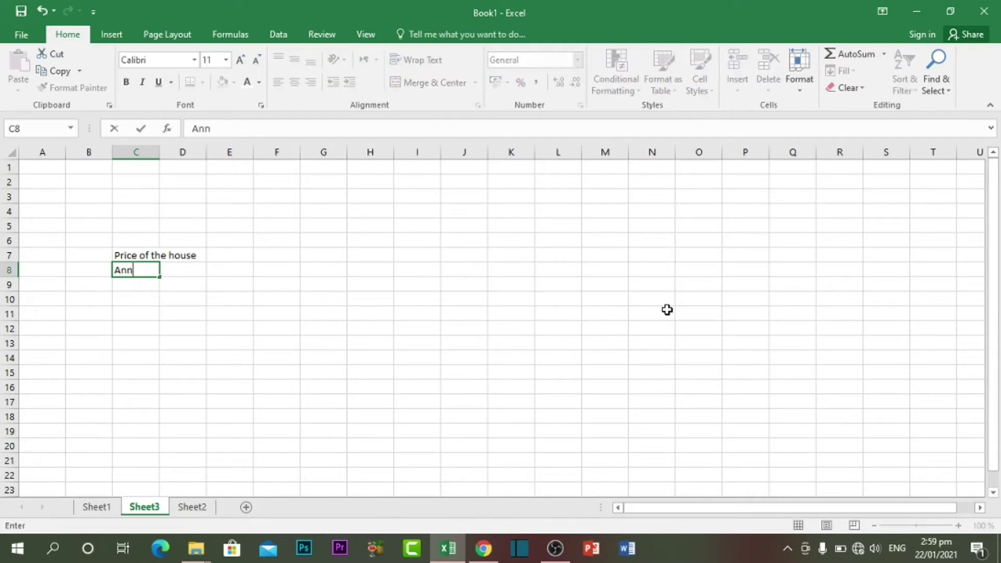
pyautogui.write('ual interest rate')
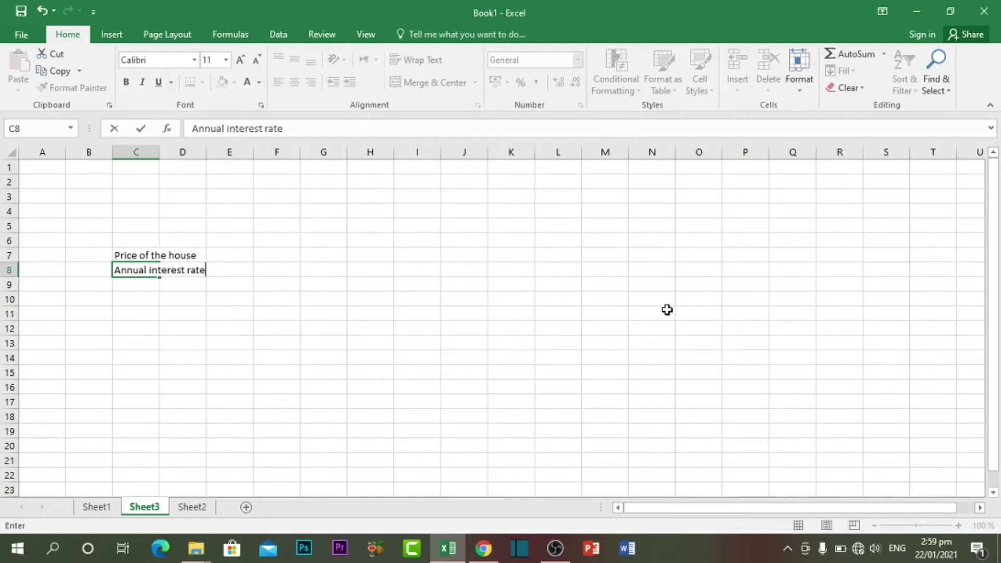
pyautogui.press('Return')
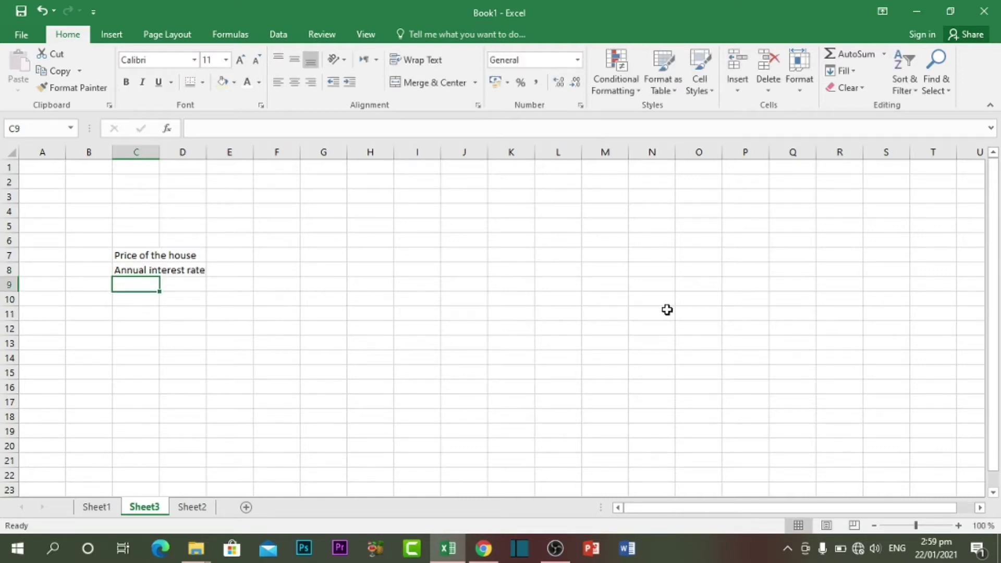
pyautogui.write('mon')
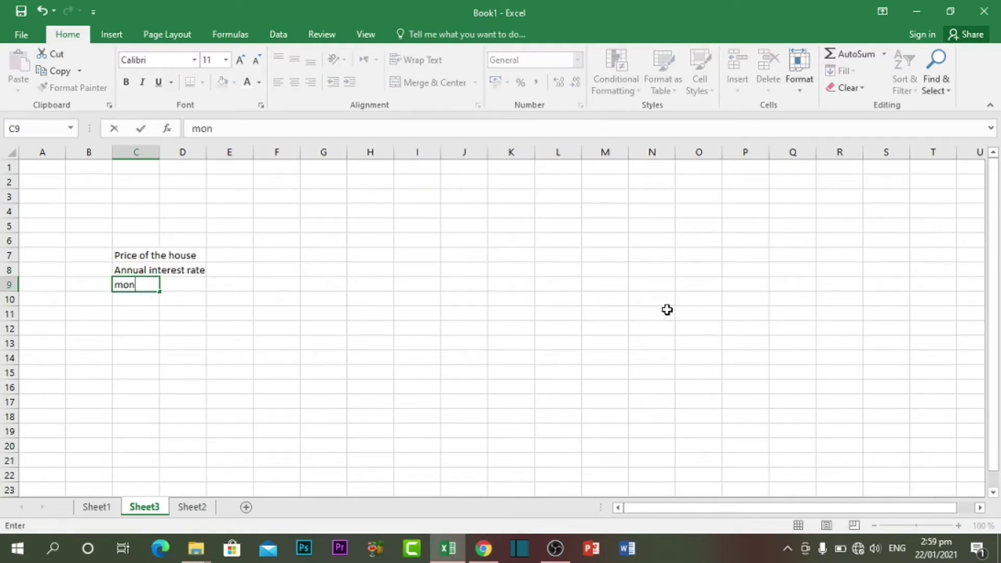
pyautogui.write('thly inte')
pyautogui.write('rest ')
pyautogui.write('r')
pyautogui.press('BackSpace')
pyautogui.write('t rate')
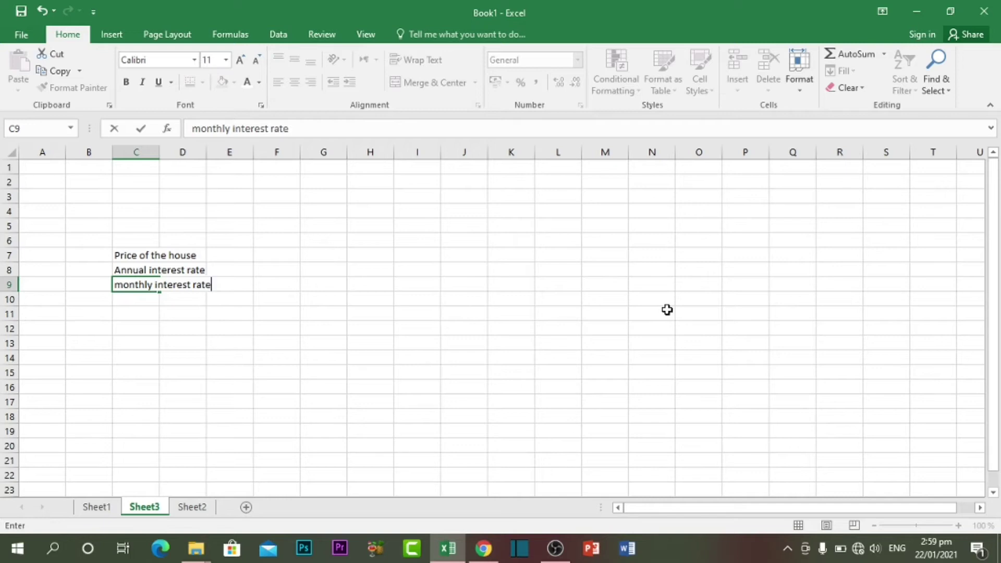
pyautogui.press('Return')
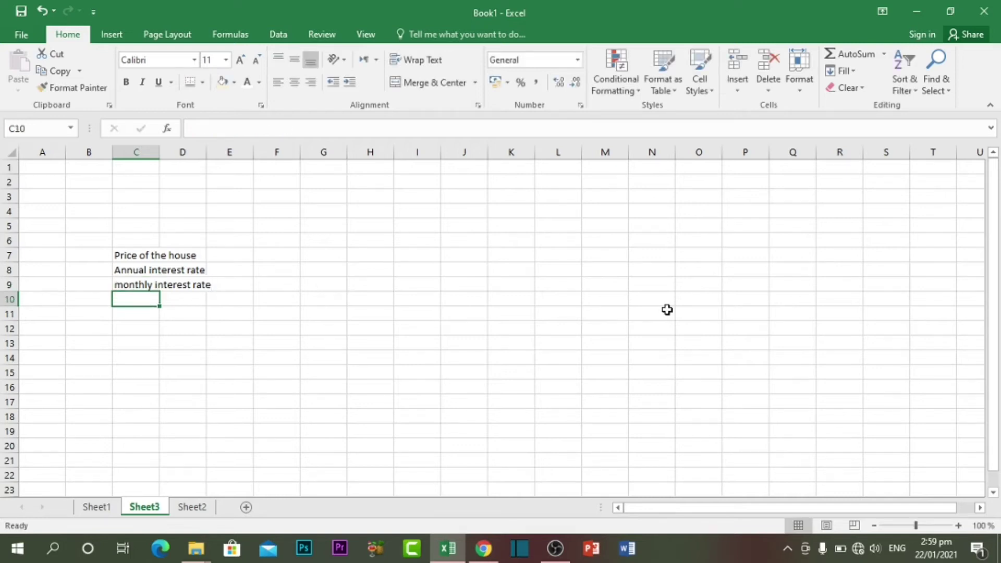
# Enter the labels "loan duration" in C10 and "number of payments" in C11
pyautogui.write('loan du')
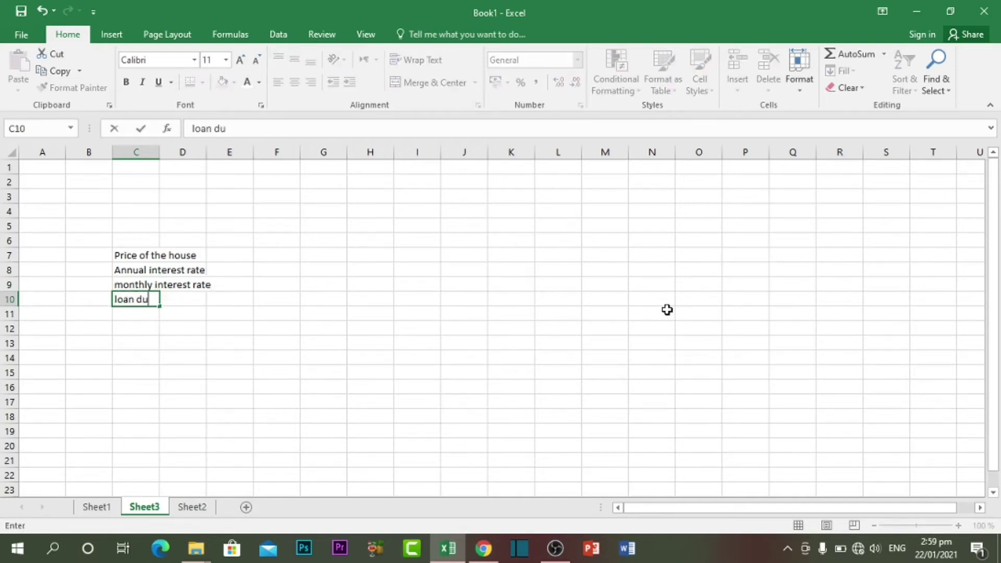
pyautogui.write('ration')
pyautogui.press('Return')
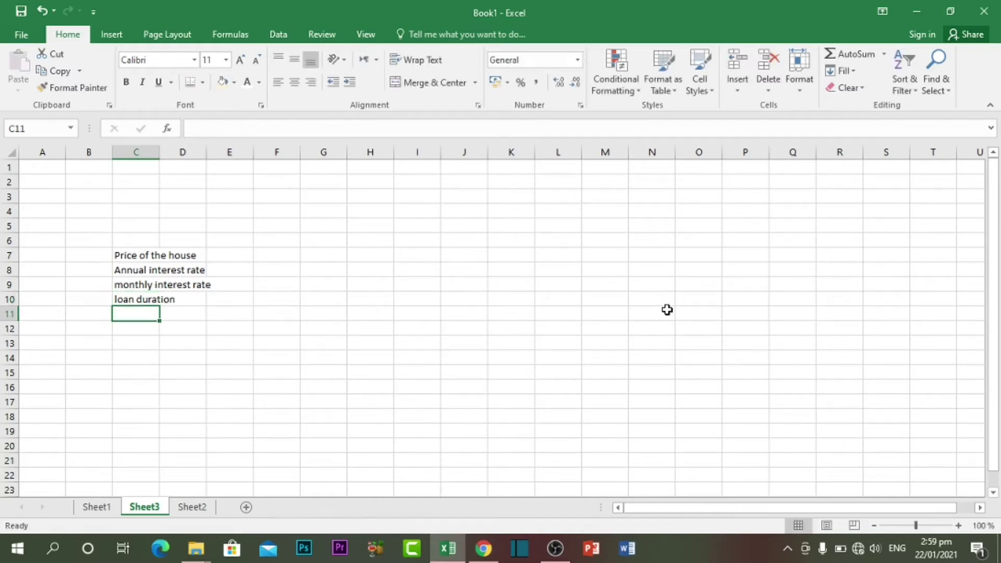
pyautogui.write('number of pa')
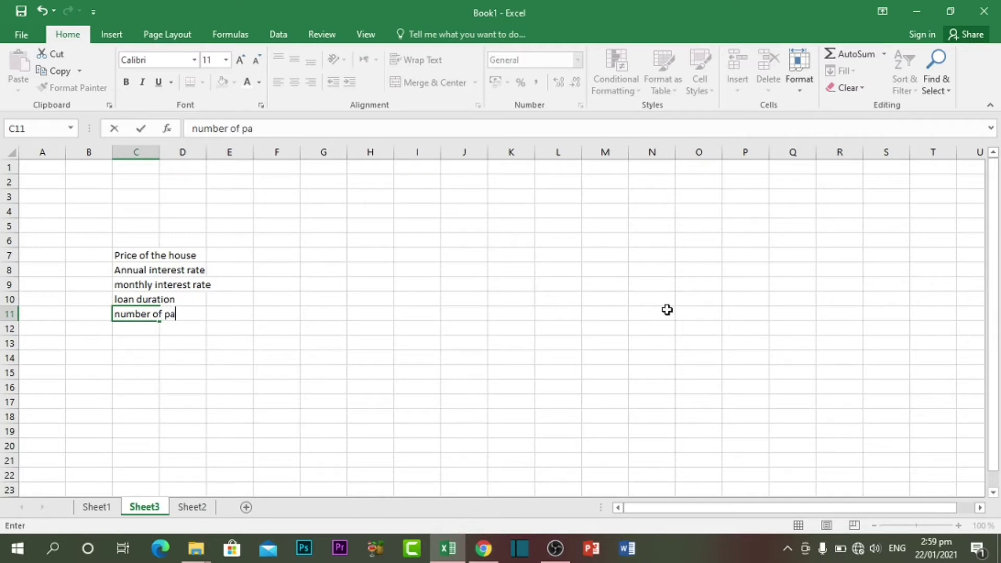
pyautogui.write('yments')
pyautogui.press('Return')
pyautogui.press('Up')
pyautogui.write('9')
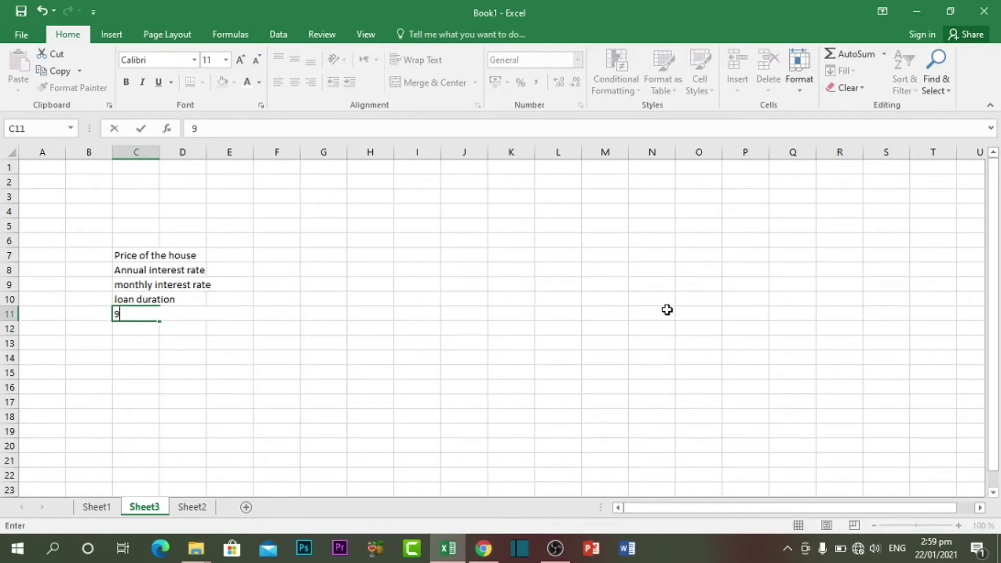
pyautogui.hotkey('ctrl', 'z')
pyautogui.press('Tab')
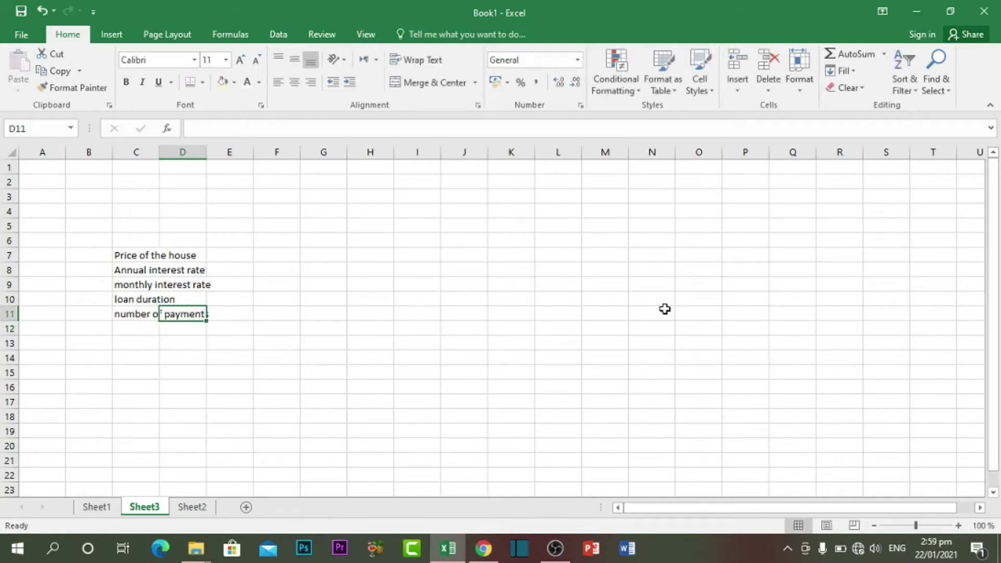
# Append "(month)" to the number of payments label in C11
pyautogui.click(145, 313)
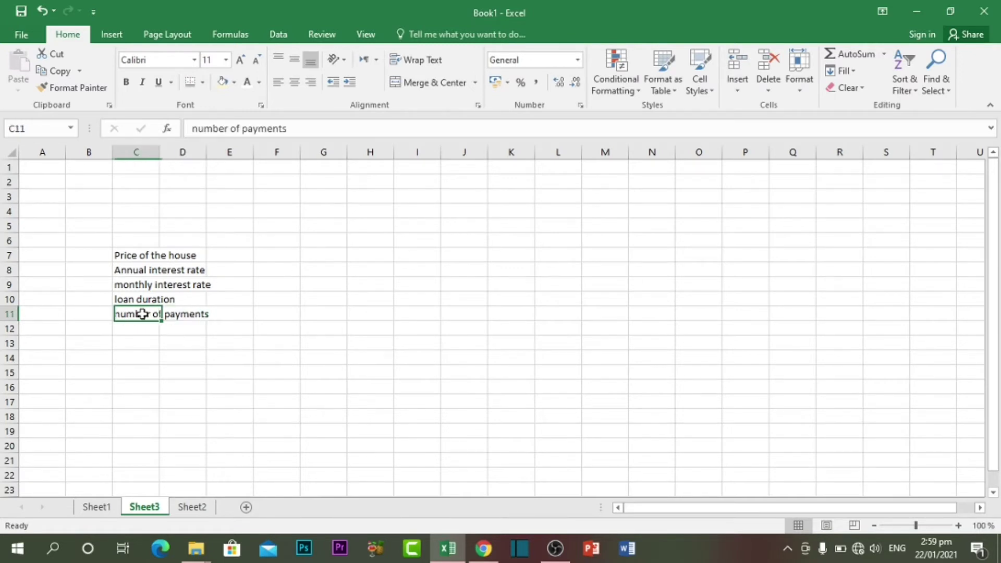
pyautogui.click(298, 129)
pyautogui.write('(month)')
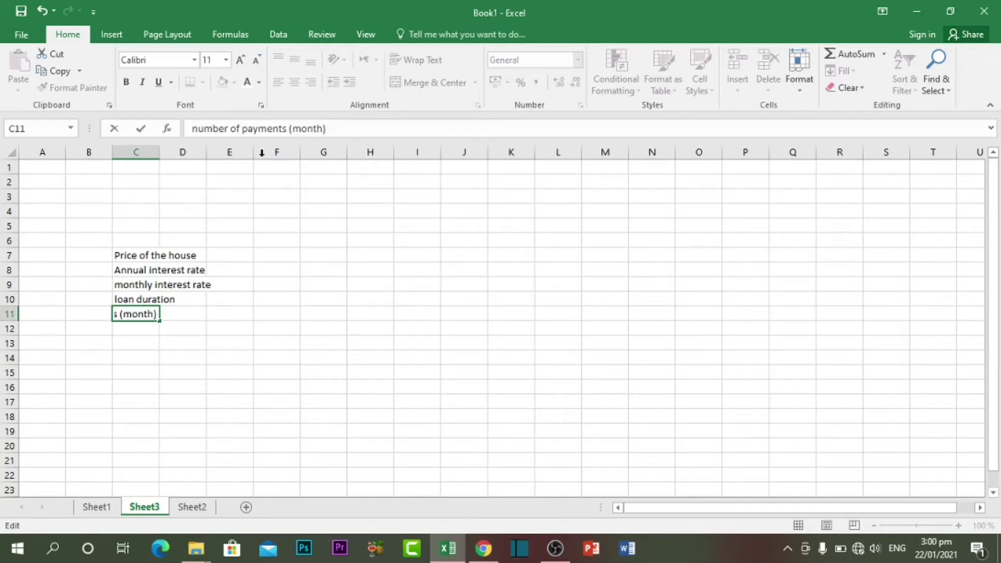
pyautogui.press('Return')
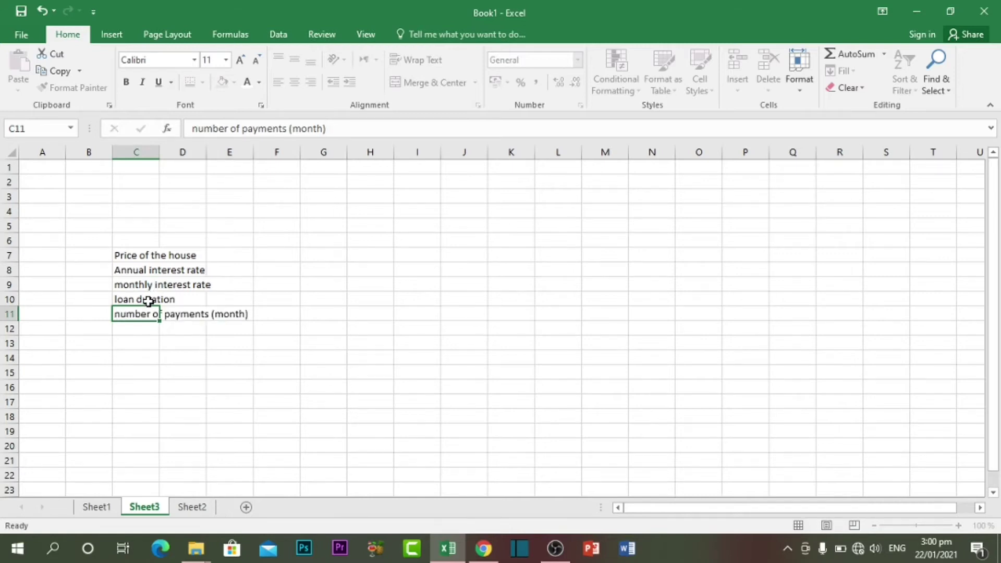
# Append "(year)" to the loan duration label in C10
pyautogui.click(178, 299)
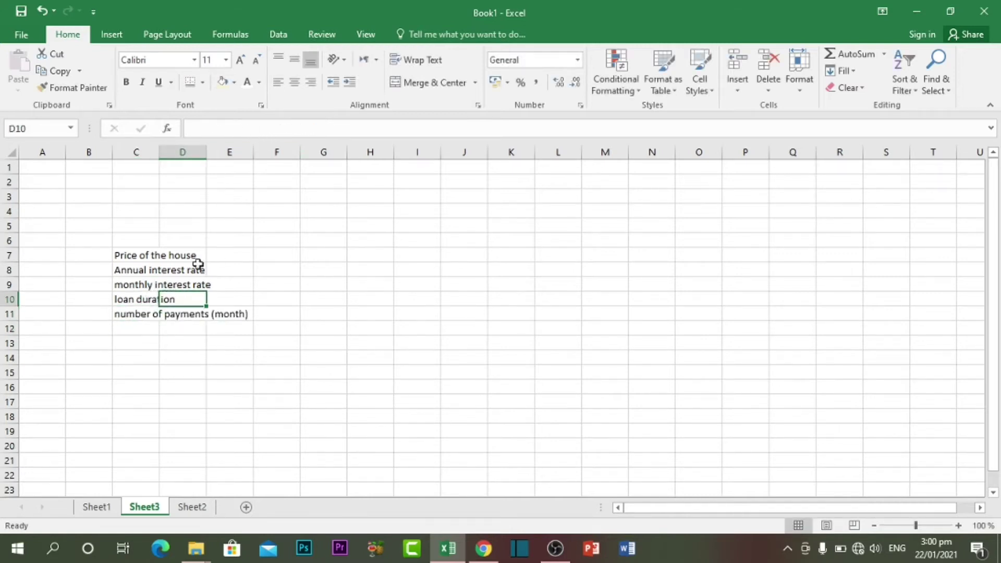
pyautogui.click(130, 298)
pyautogui.click(278, 130)
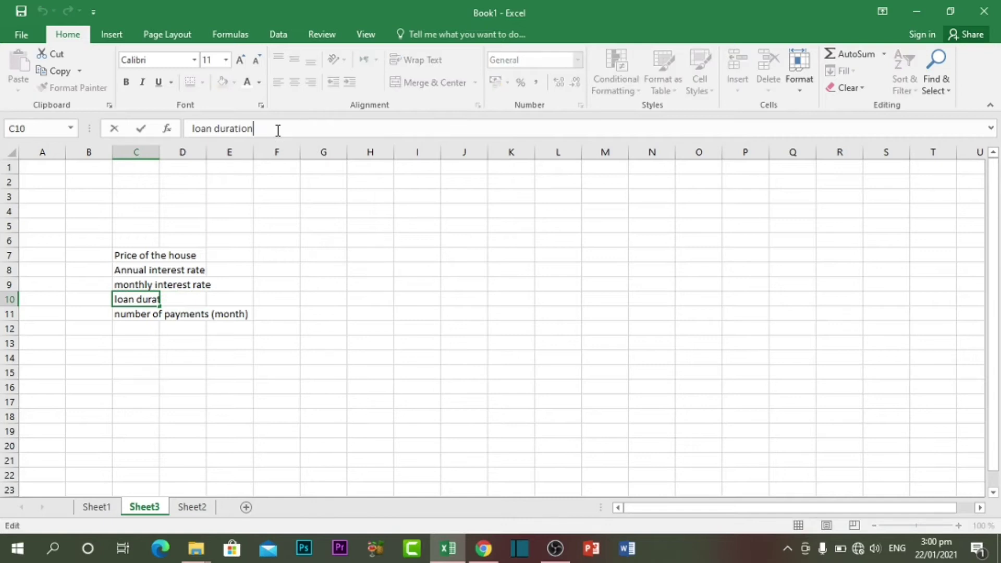
pyautogui.write('(year)')
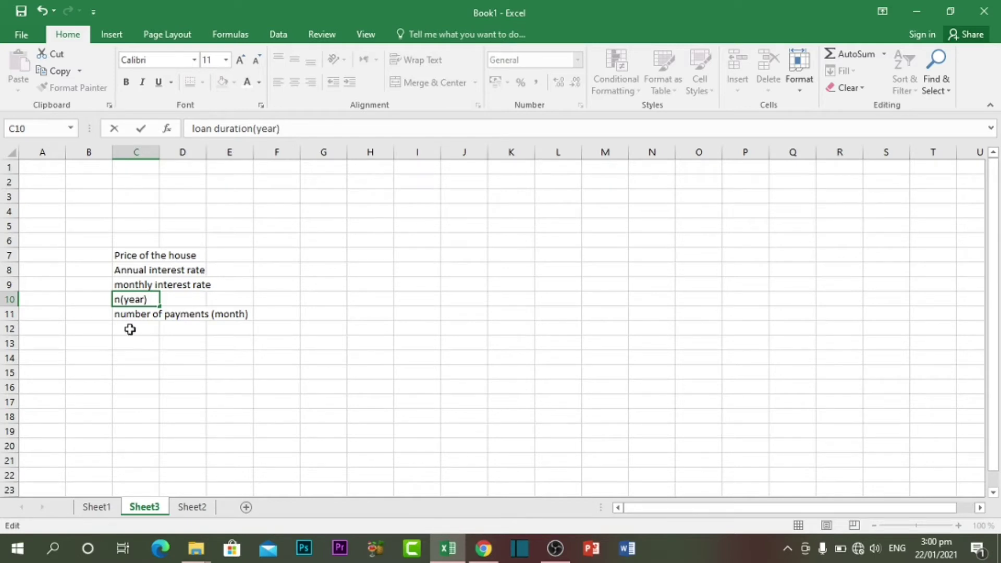
# Enter the label "Monthly payment" in cell C14, below the list of loan inputs
pyautogui.click(133, 360)
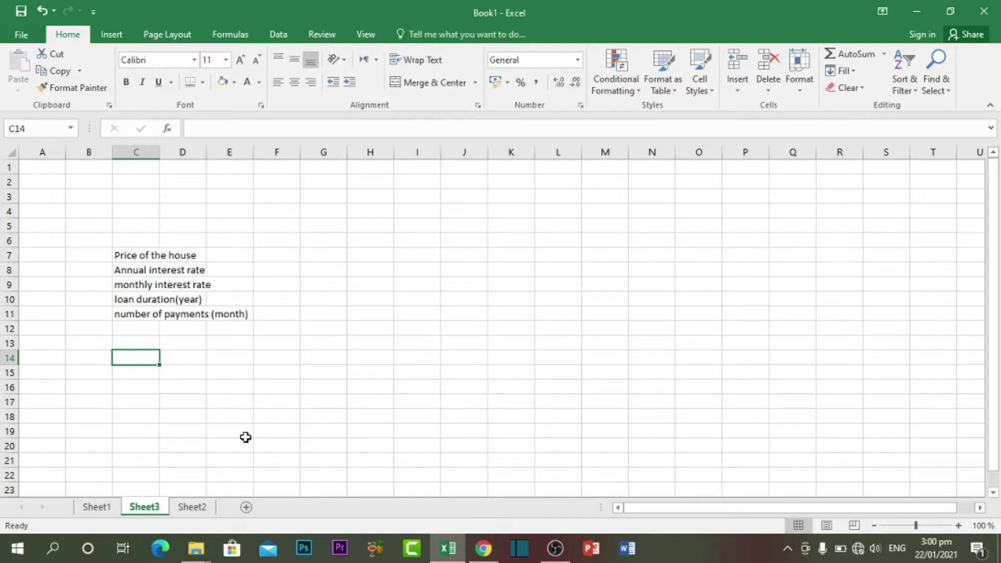
pyautogui.write('M')
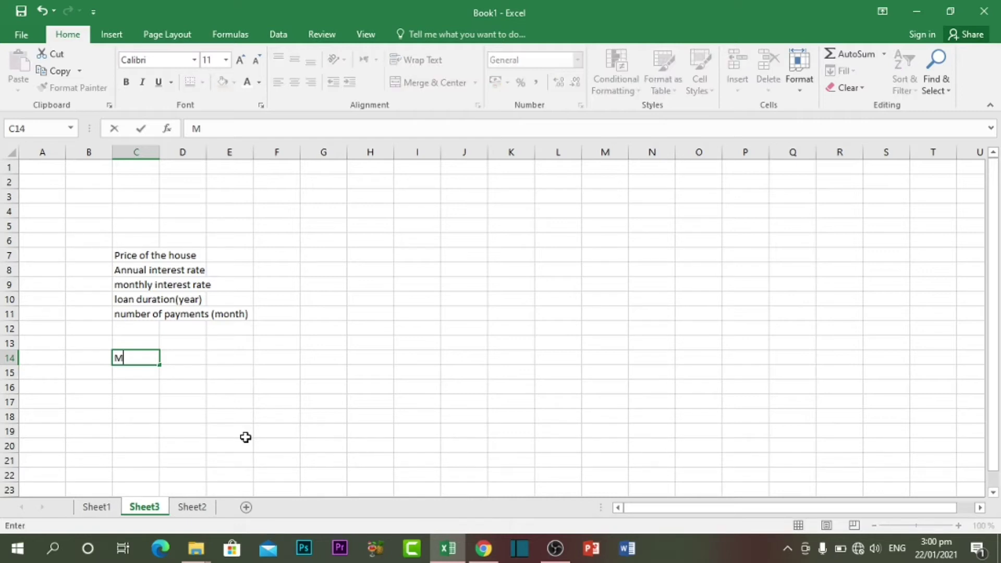
pyautogui.write('onthly payment')
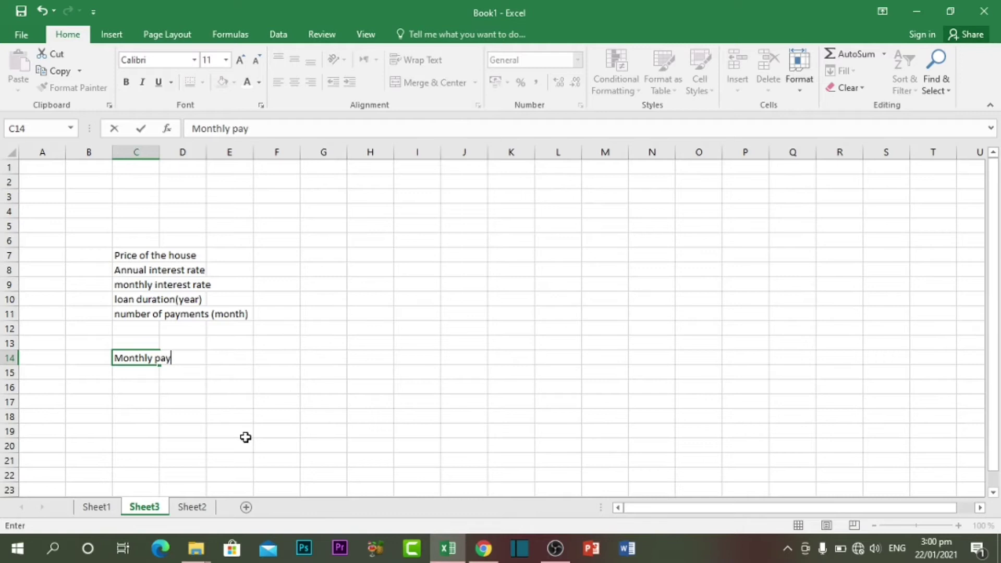
pyautogui.press('Tab')
pyautogui.press('Tab')
pyautogui.press('Tab')
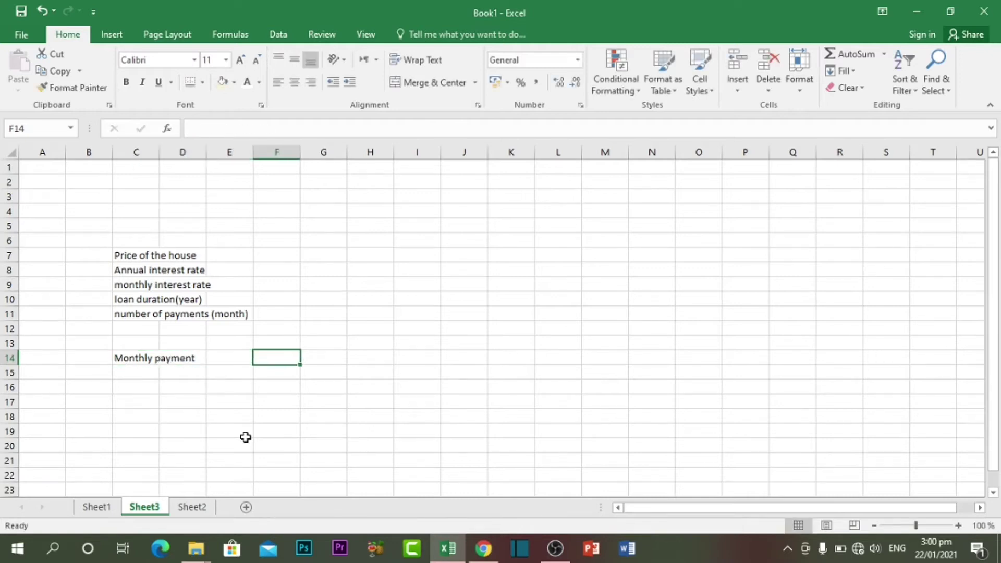
# Enter 1500000 in G7 as the price of the house
pyautogui.click(321, 256)
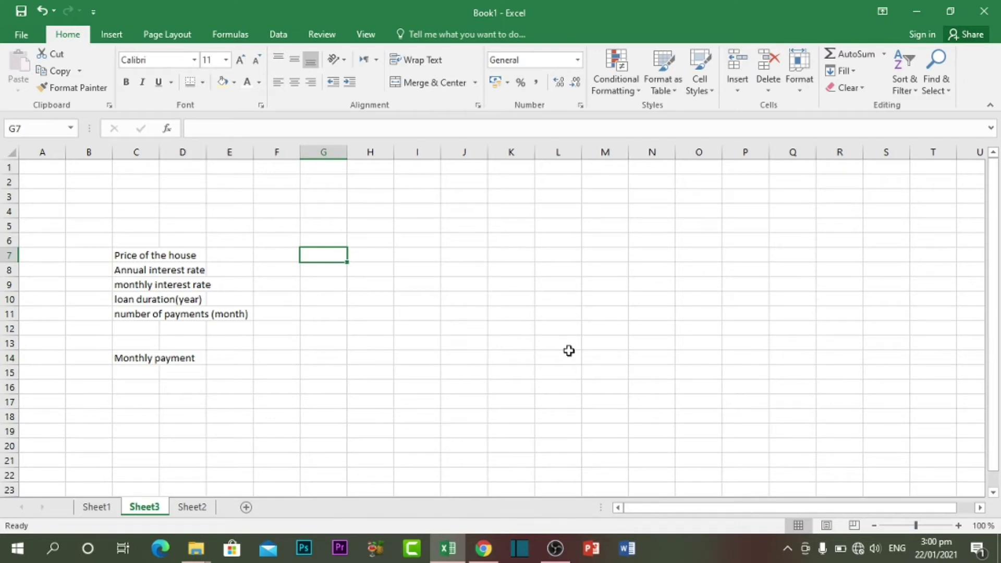
pyautogui.write('1')
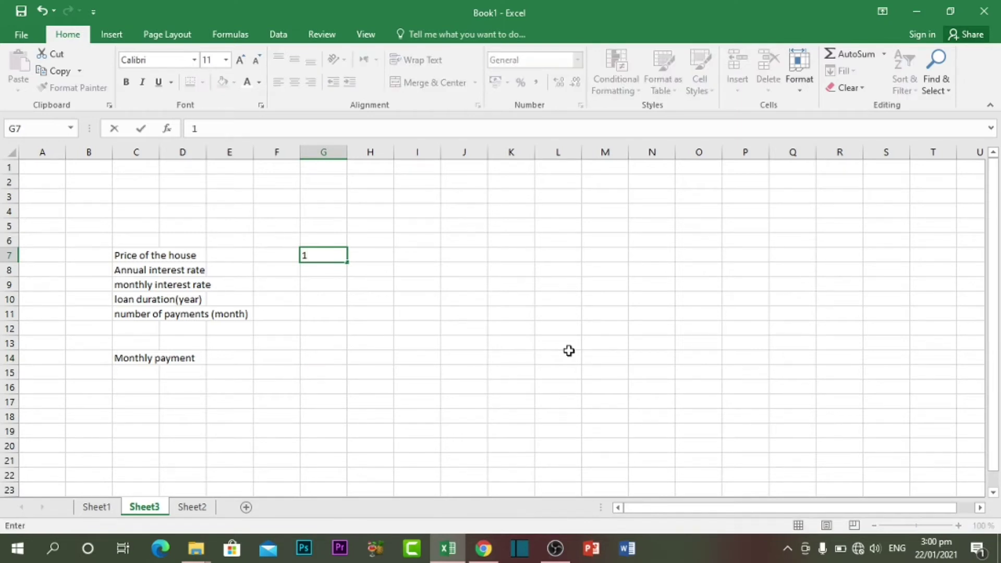
pyautogui.write('500000')
pyautogui.press('Return')
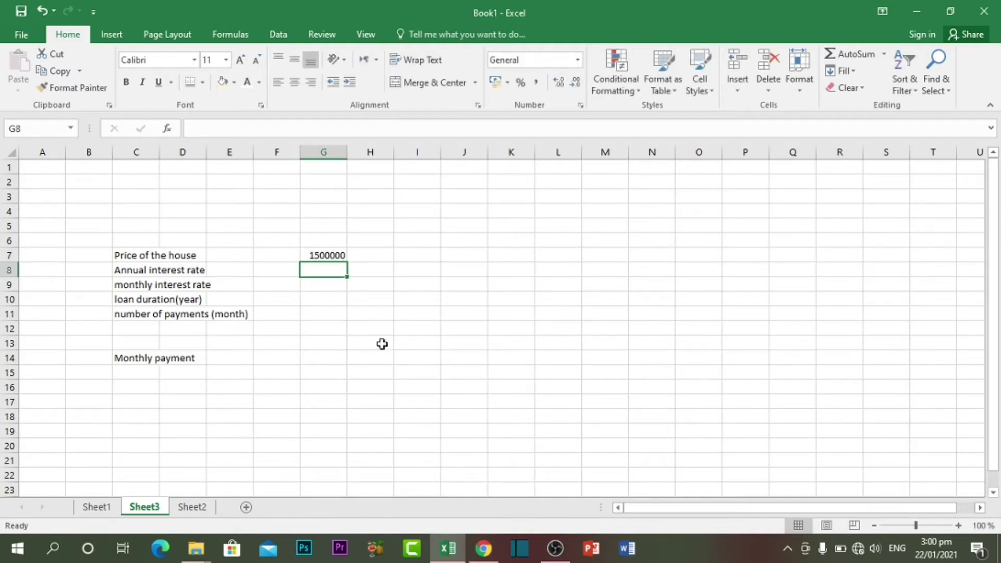
# Format the house price in G7 as Currency with no decimal places
pyautogui.click(315, 252)
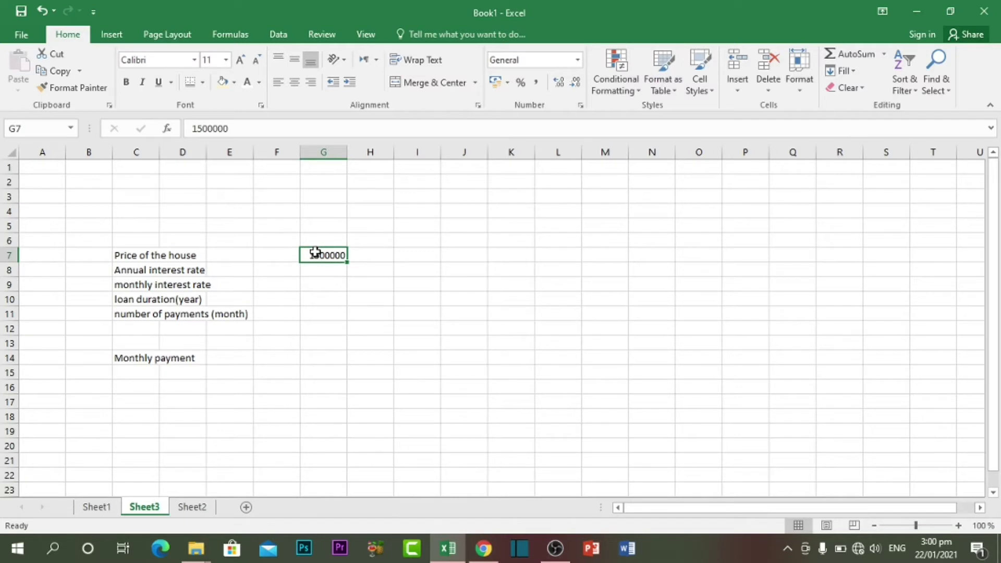
pyautogui.click(577, 60)
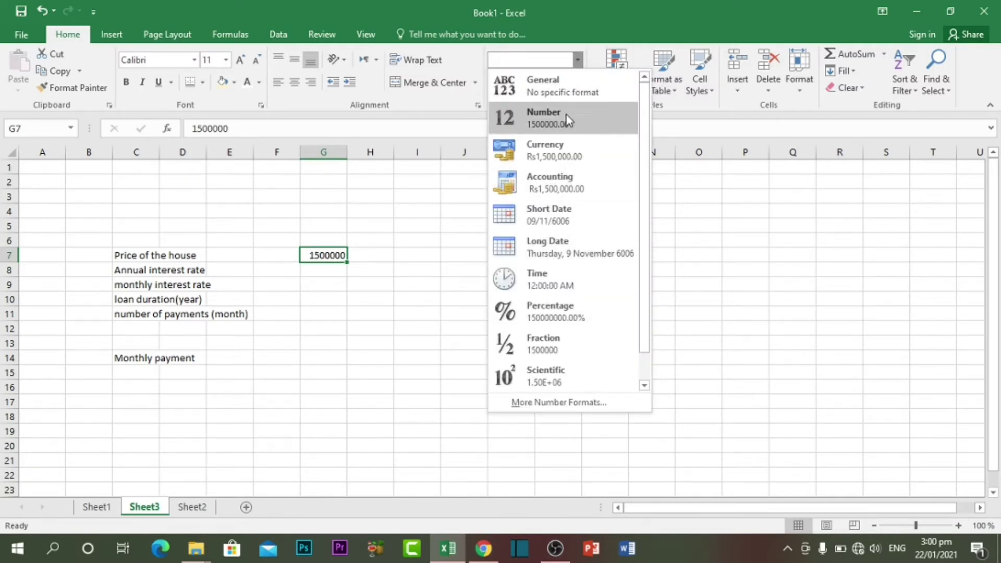
pyautogui.click(575, 159)
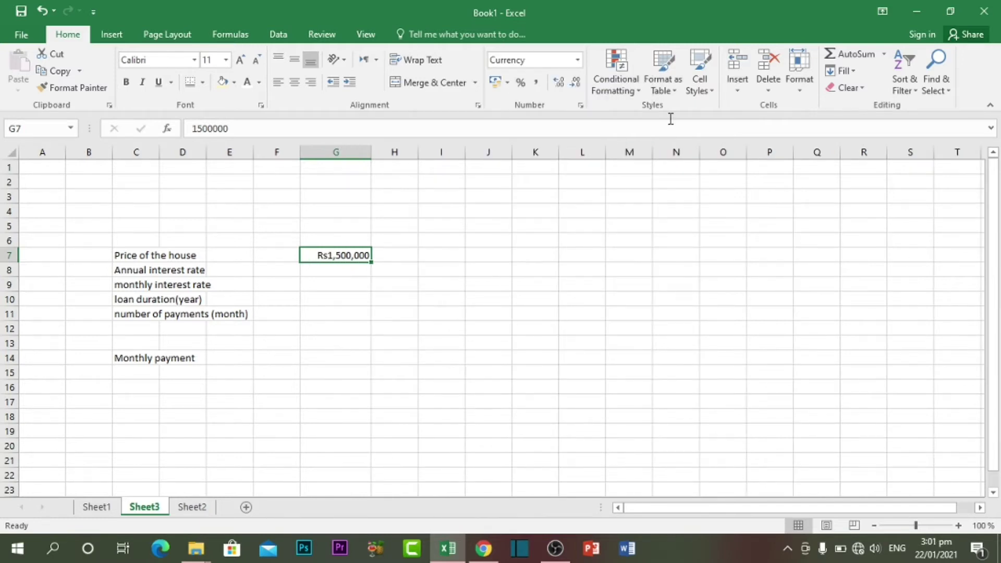
# Change the currency symbol of the house price in G7 to ₹ Hindi
pyautogui.click(577, 60)
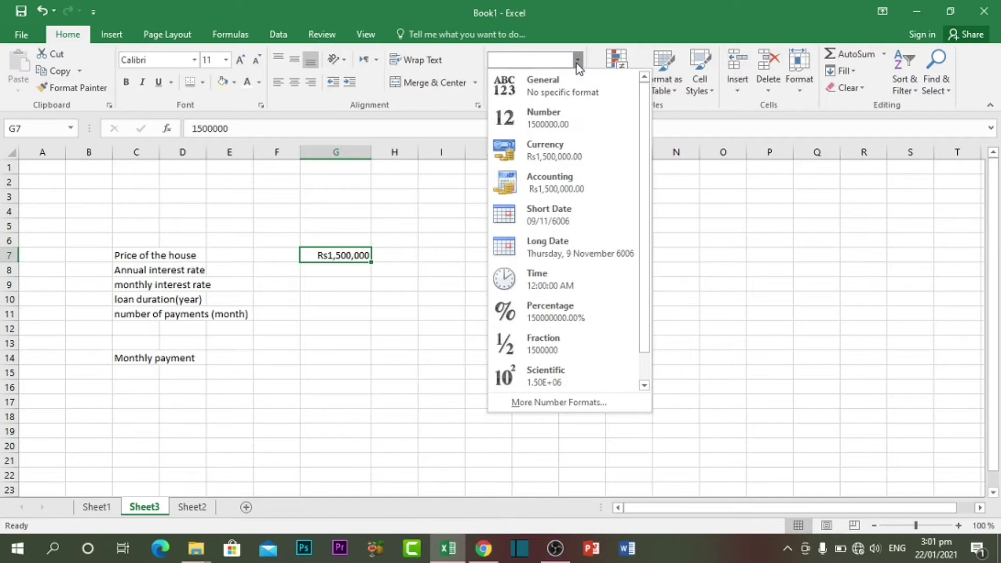
pyautogui.click(558, 406)
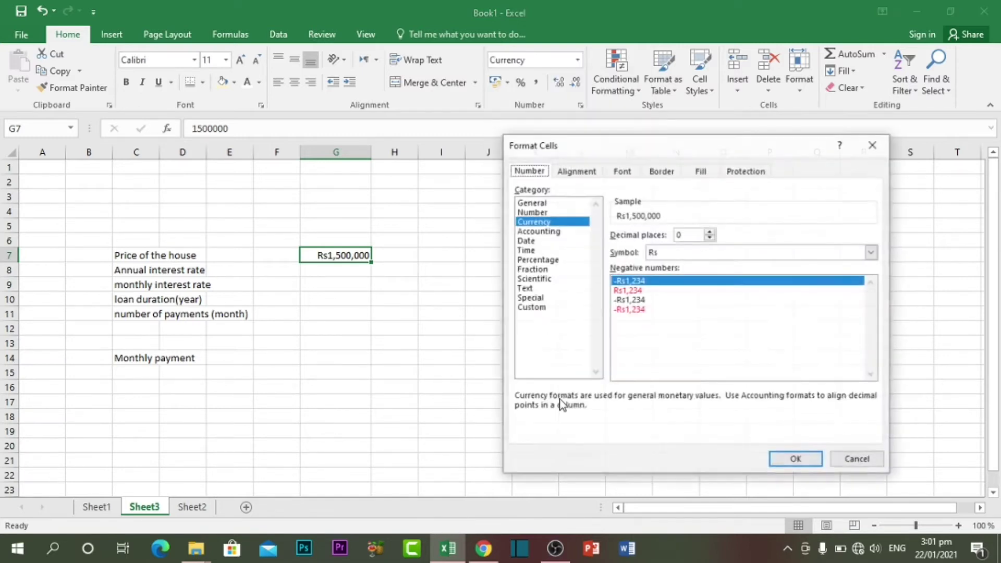
pyautogui.click(680, 253)
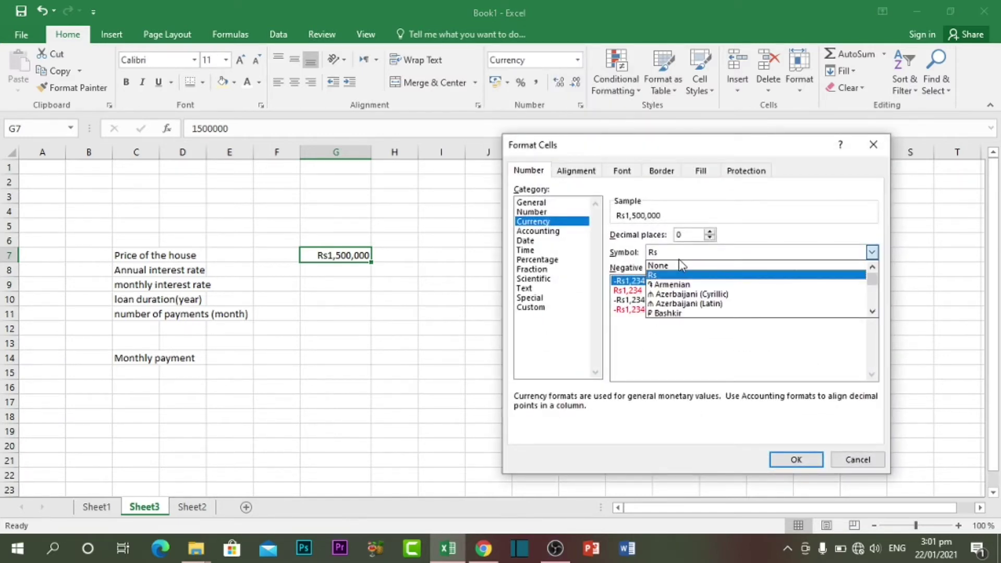
pyautogui.scroll(-10, 693, 307)
pyautogui.scroll(-12, 693, 312)
pyautogui.scroll(-12, 686, 312)
pyautogui.scroll(-8, 677, 312)
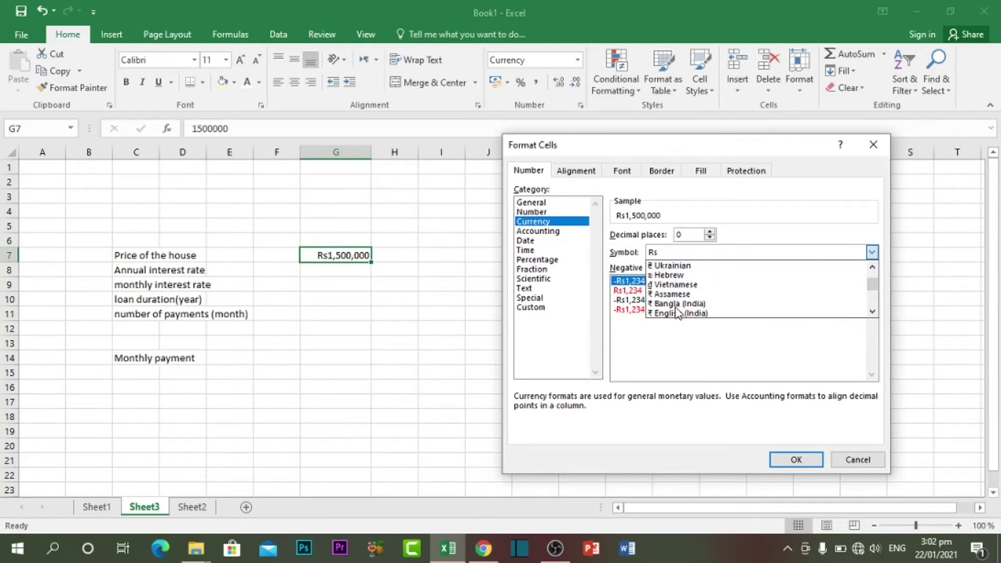
pyautogui.scroll(-2, 747, 300)
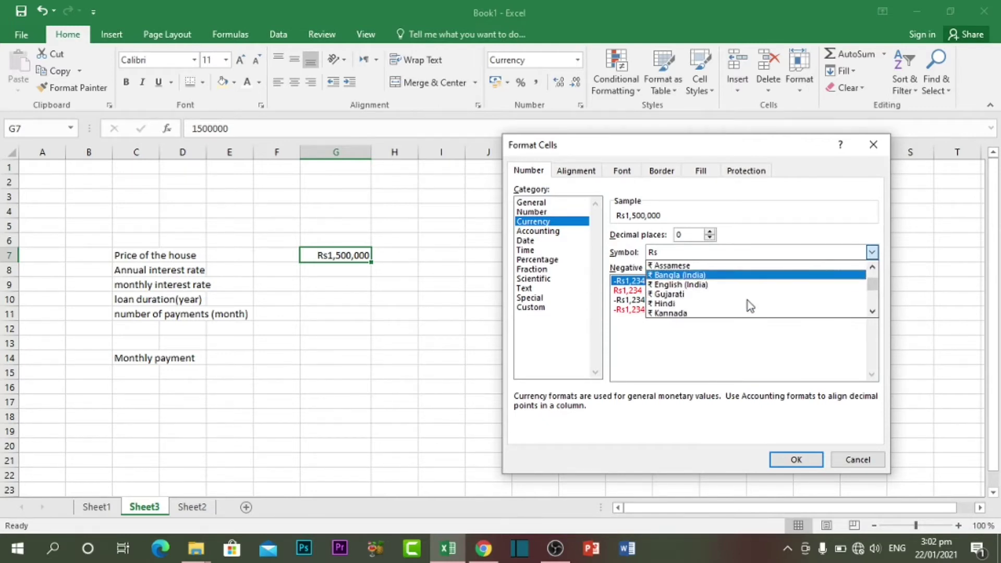
pyautogui.click(673, 304)
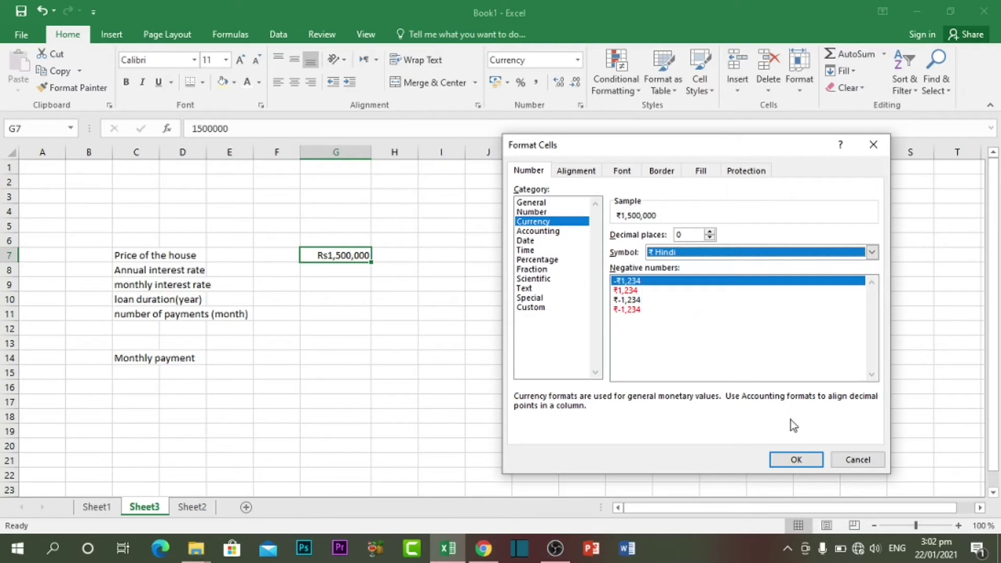
pyautogui.click(795, 460)
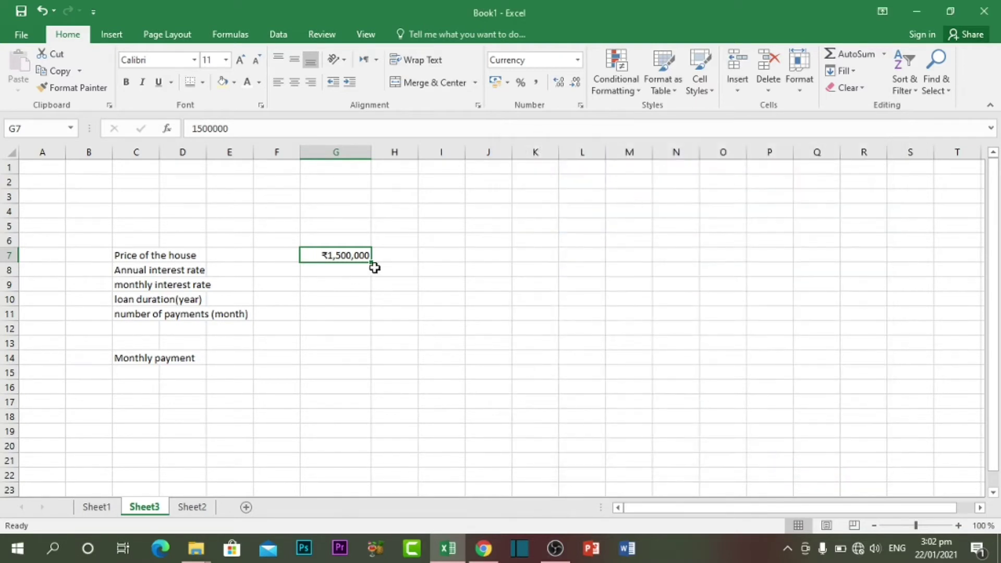
# Enter an annual interest rate of 7% in G8, formatted as Percentage
pyautogui.click(332, 268)
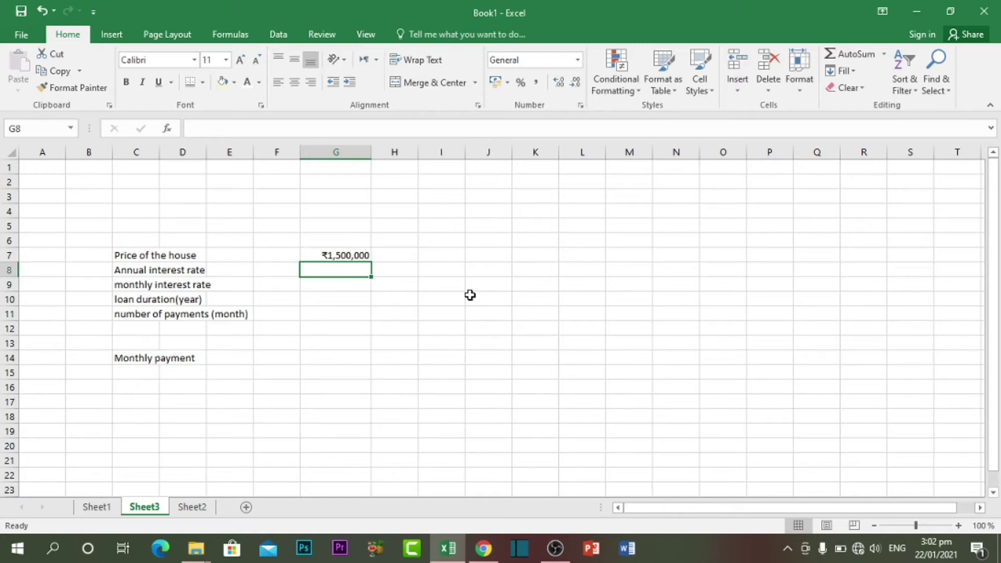
pyautogui.write('7')
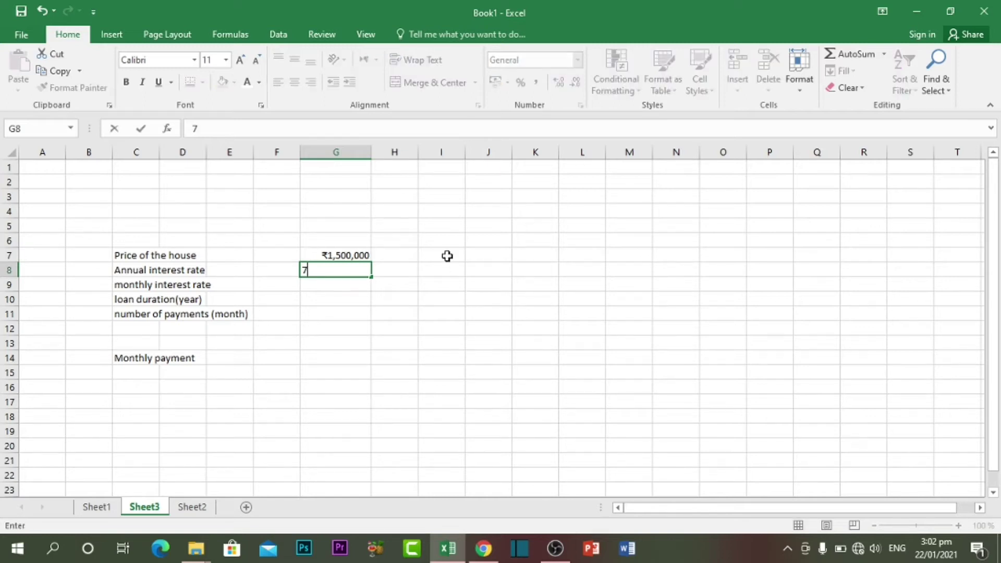
pyautogui.press('Return')
pyautogui.click(343, 269)
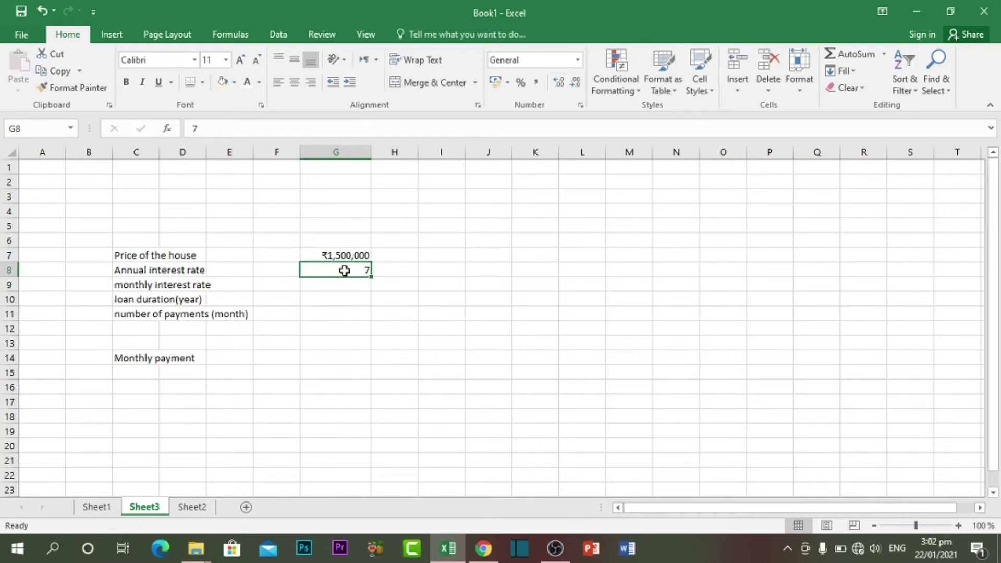
pyautogui.click(522, 88)
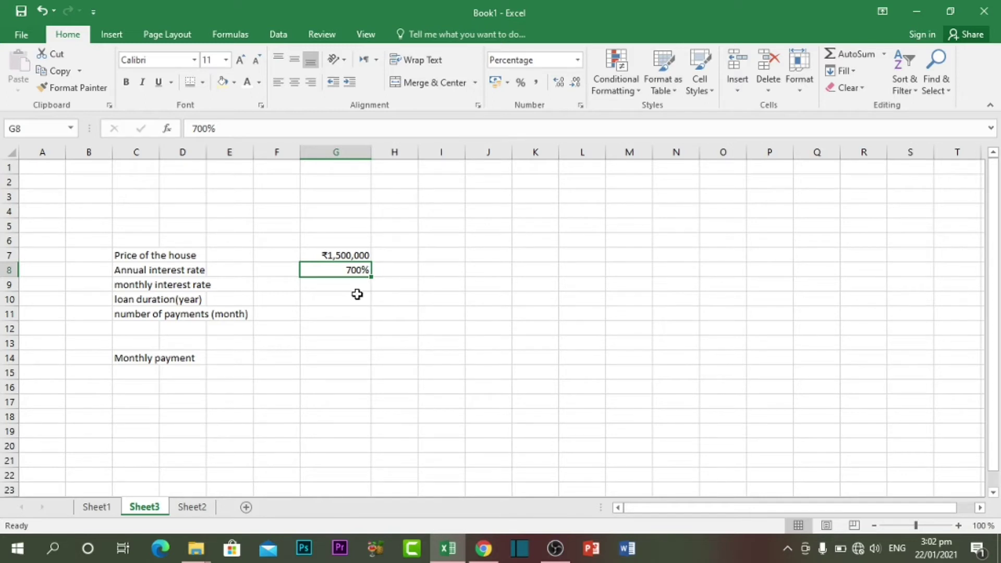
pyautogui.write('7%')
pyautogui.press('Return')
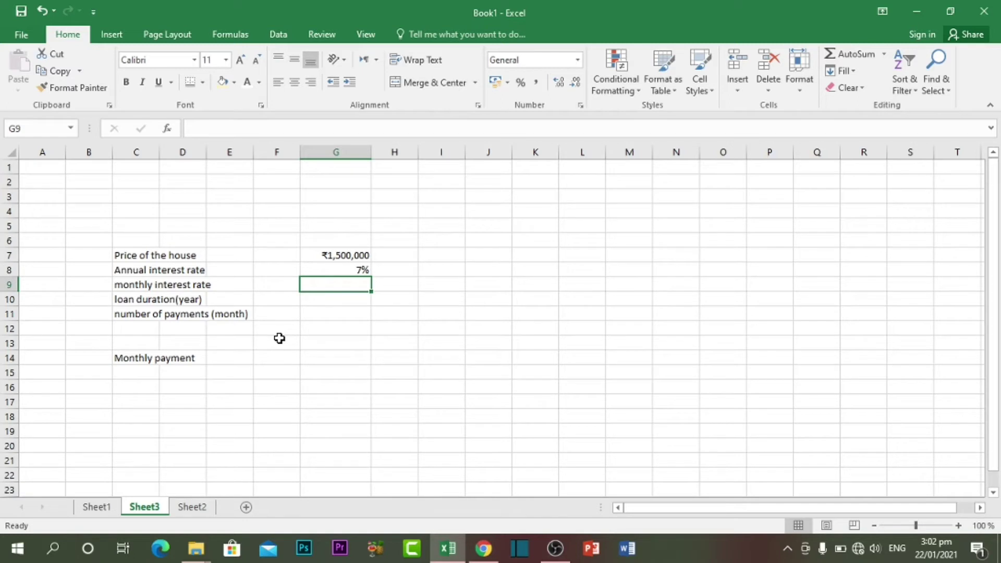
# Calculate the monthly interest rate in G9 with the formula =G8/12
pyautogui.write('=')
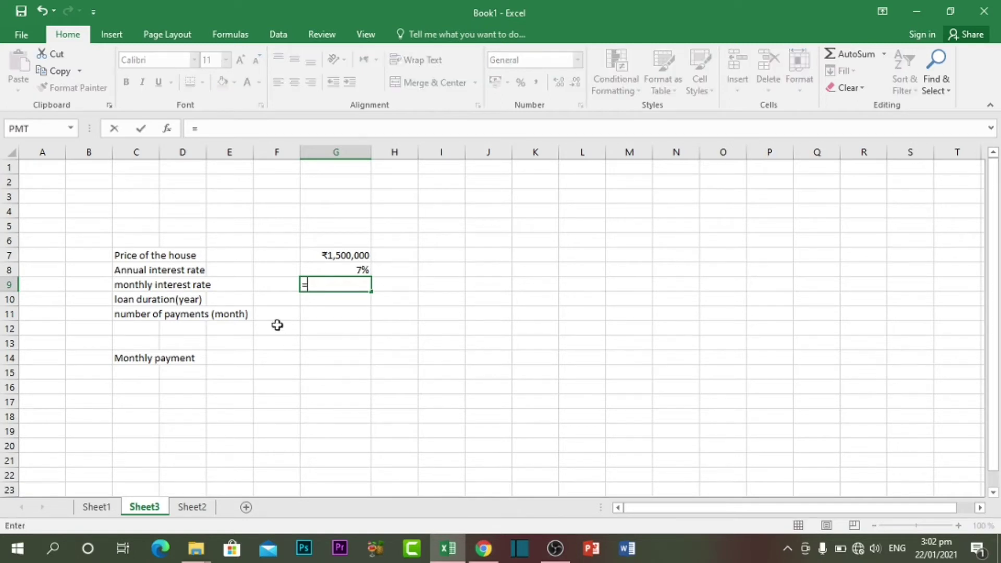
pyautogui.click(359, 267)
pyautogui.write('/12')
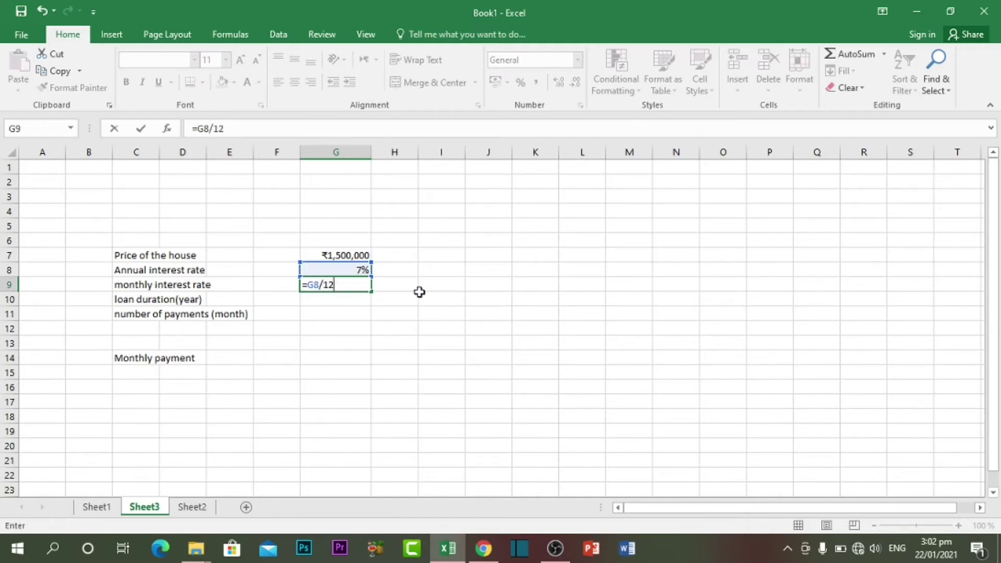
pyautogui.press('Return')
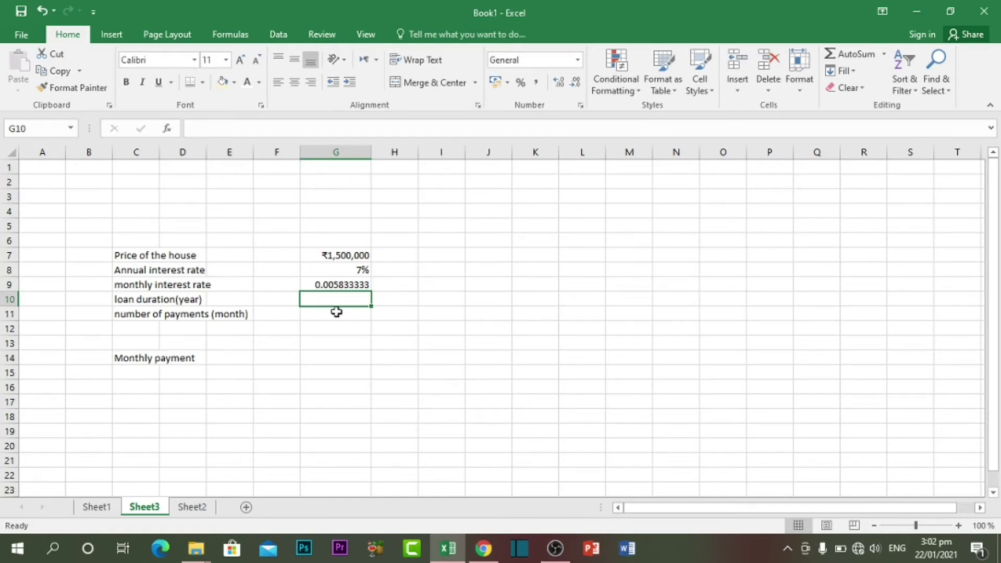
# Enter 7 in G10 as the loan duration in years
pyautogui.click(335, 285)
pyautogui.click(322, 300)
pyautogui.write('7')
pyautogui.press('Return')
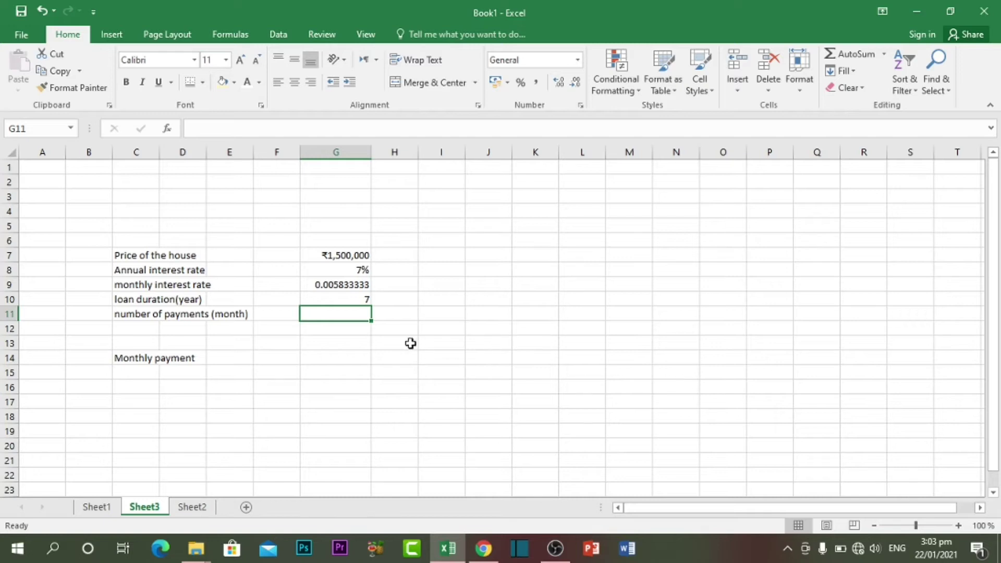
# Calculate the number of monthly payments in G11 with the formula =G10*12
pyautogui.write('=')
pyautogui.click(363, 300)
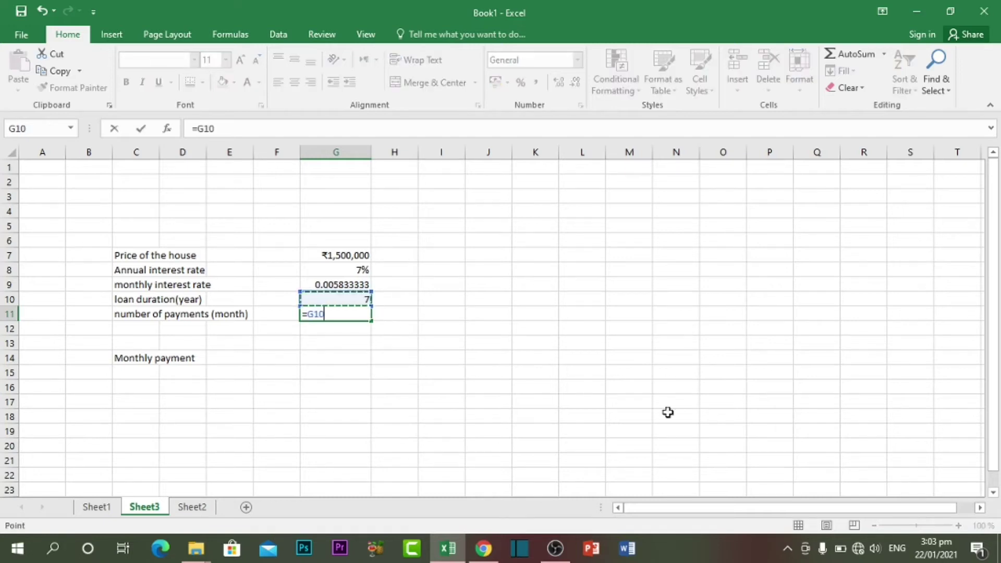
pyautogui.write('*12')
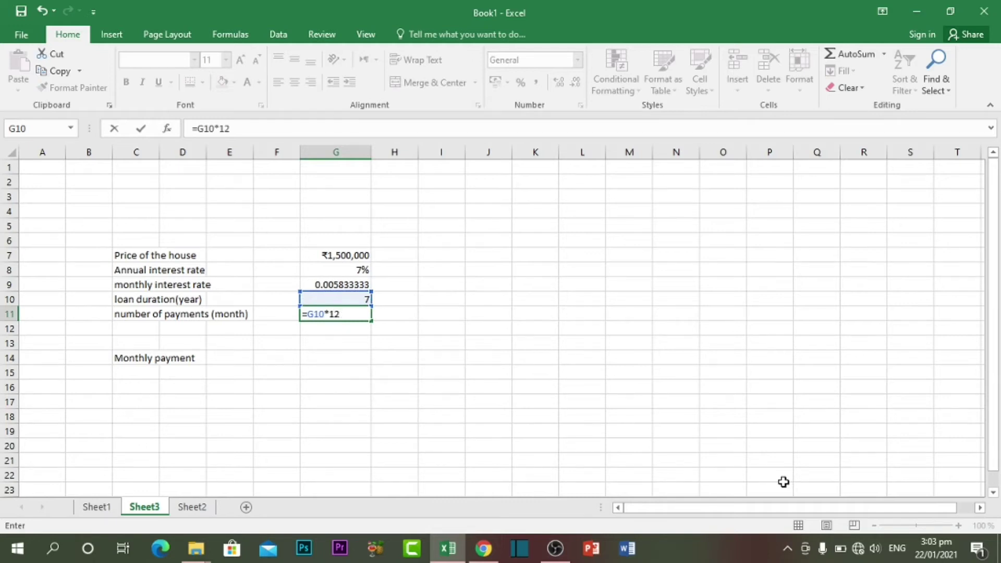
pyautogui.press('Return')
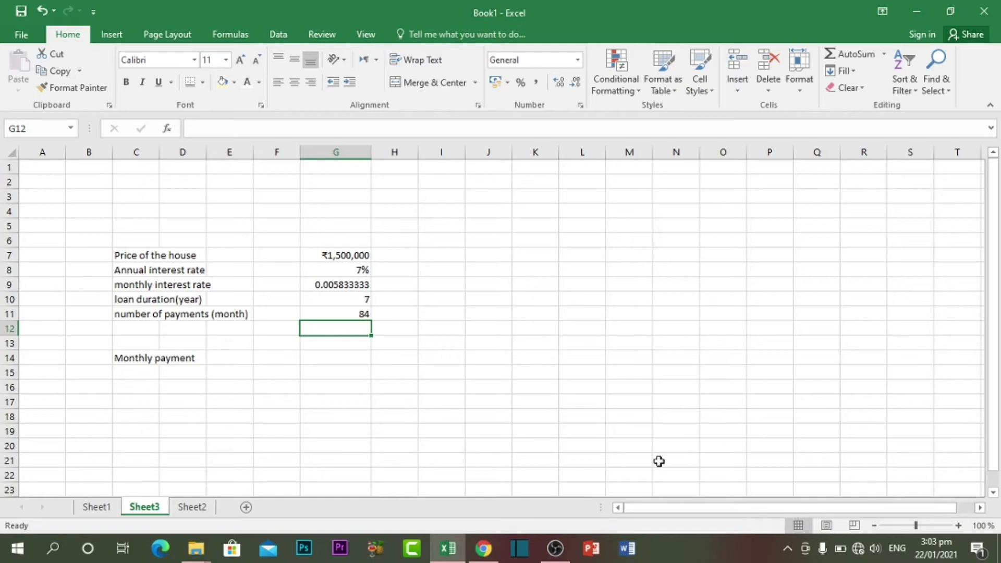
# Insert the PMT function from the Financial category into the monthly payment cell G14
pyautogui.click(323, 354)
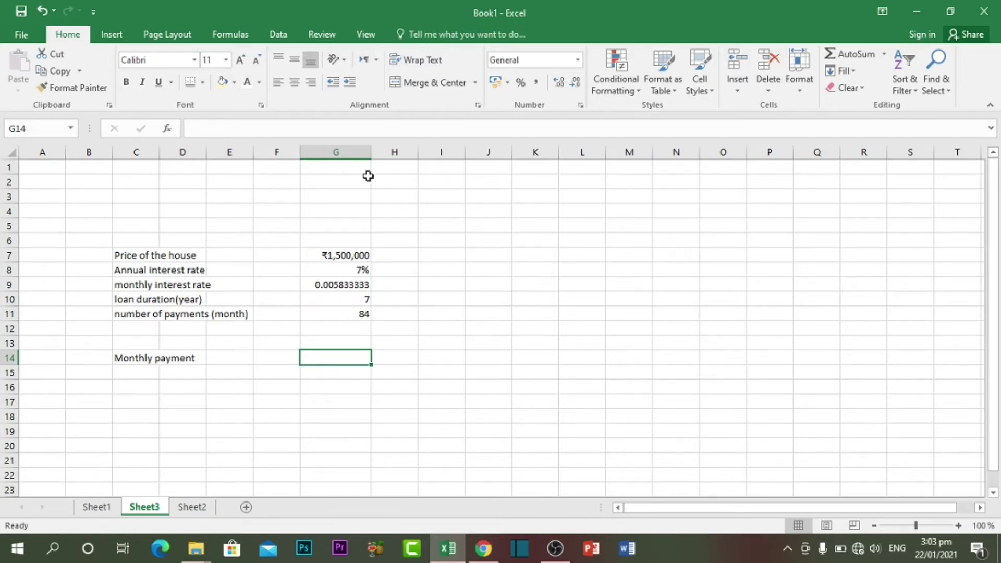
pyautogui.click(167, 129)
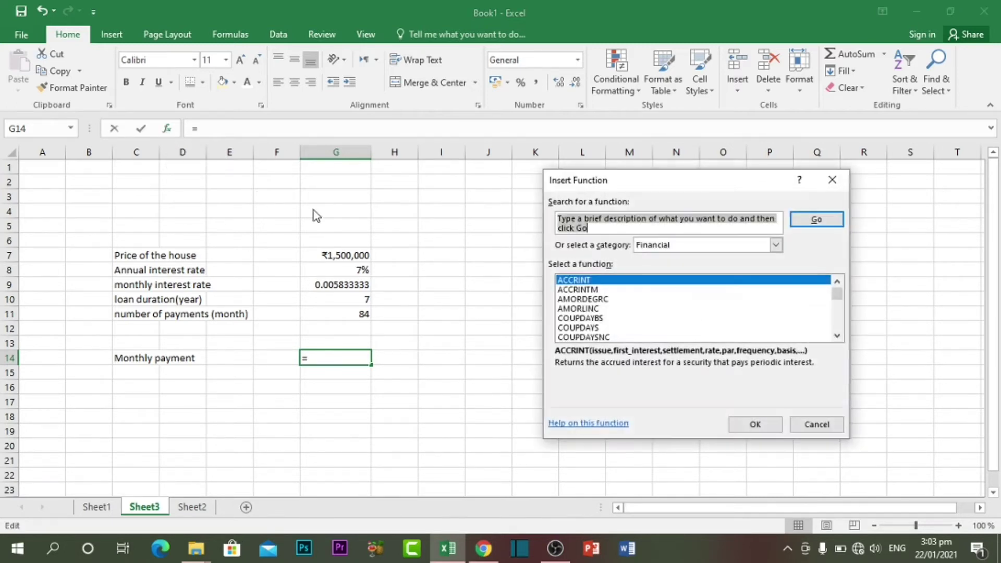
pyautogui.click(776, 245)
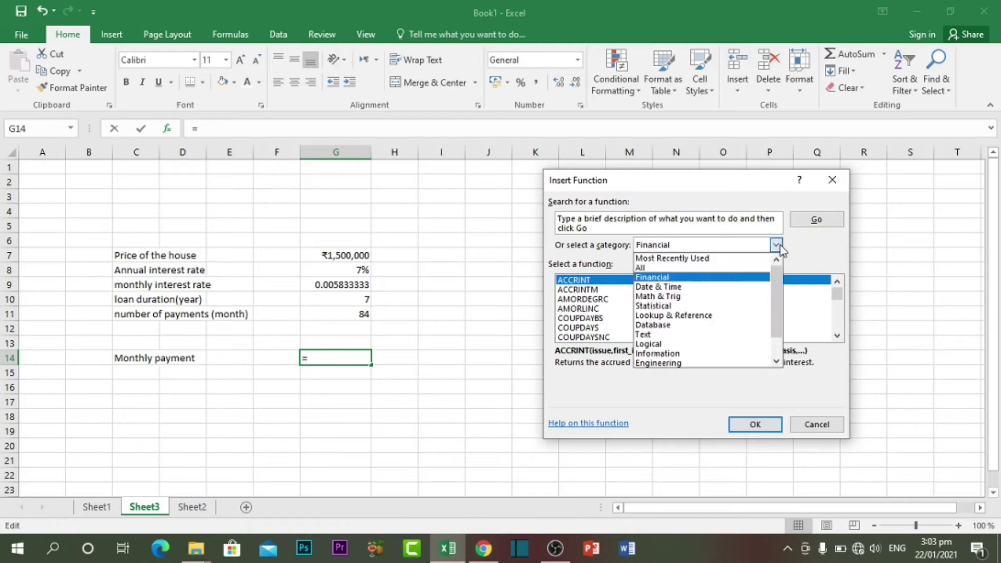
pyautogui.click(702, 279)
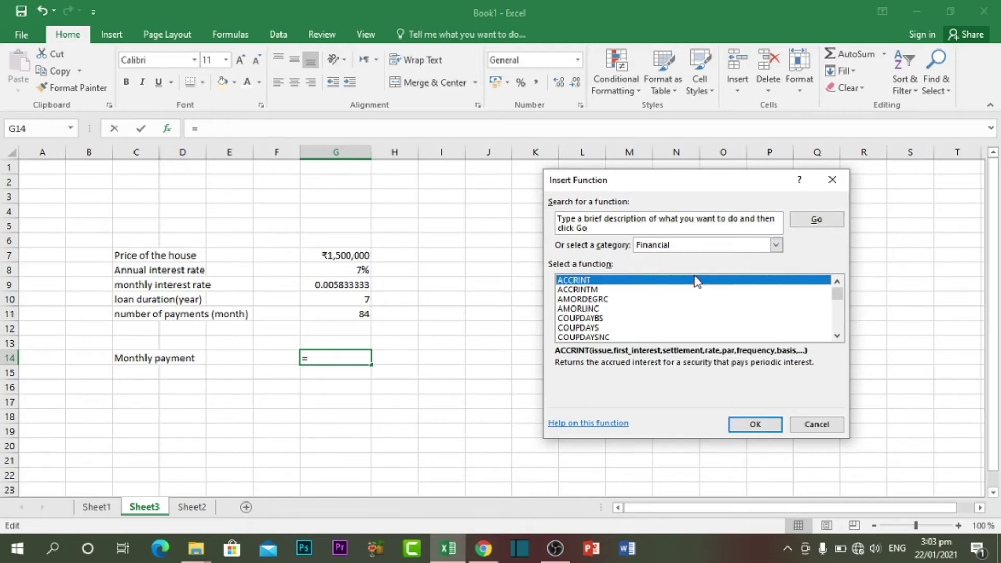
pyautogui.click(581, 309)
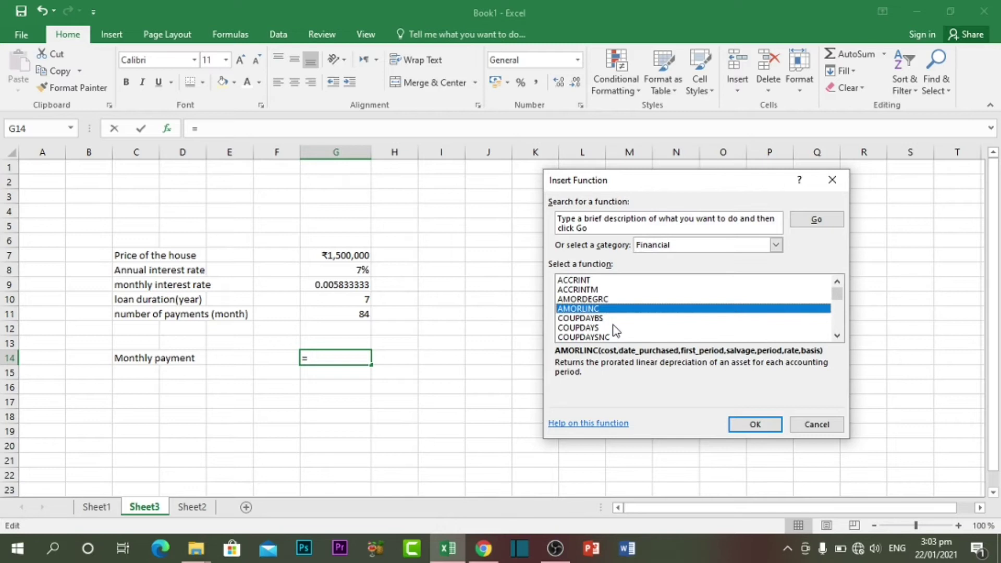
pyautogui.press('p')
pyautogui.press('Down')
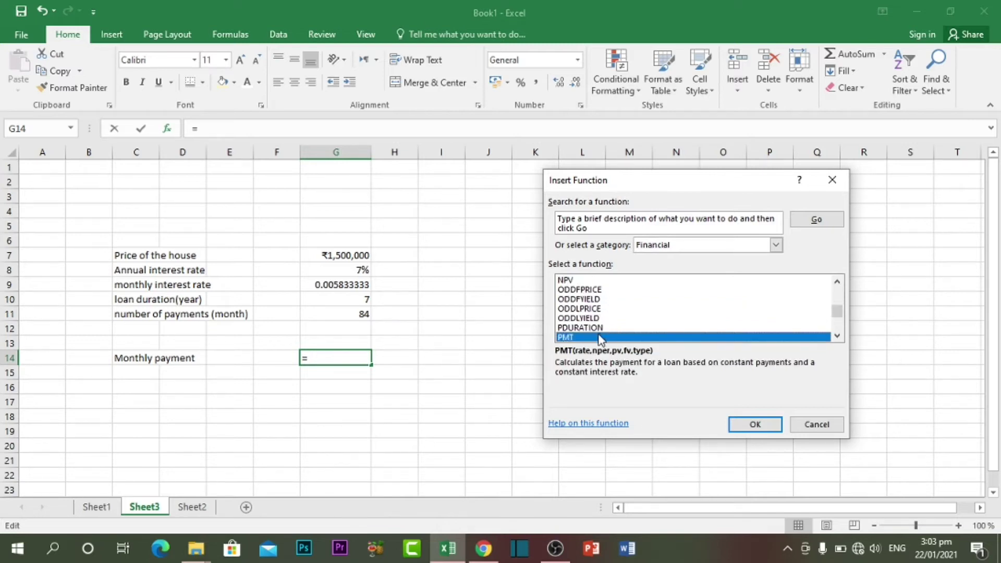
pyautogui.doubleClick(600, 337)
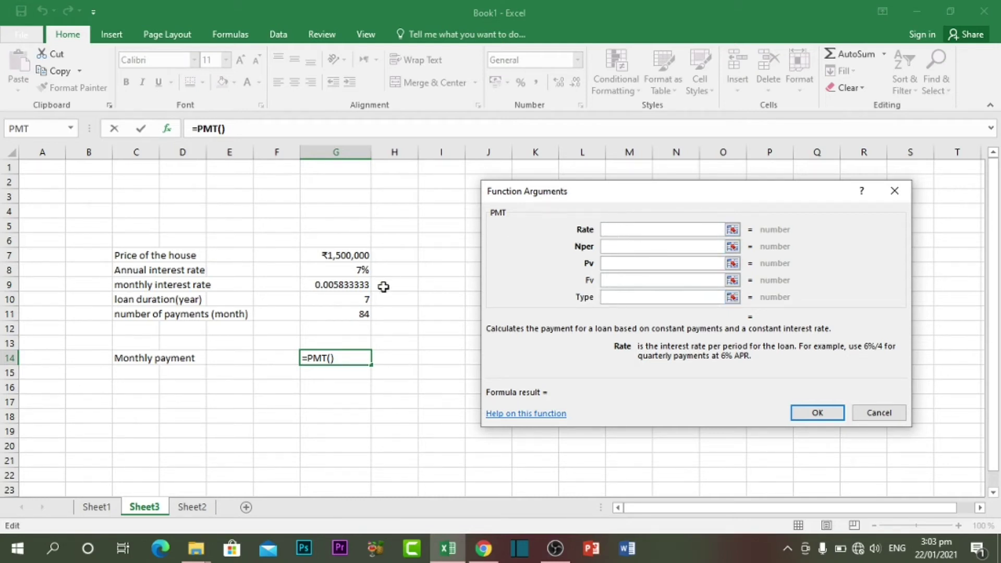
# Set the PMT arguments to Rate G9, Nper G11 and Pv G7, leaving Fv and Type empty, and accept the formula
pyautogui.click(331, 286)
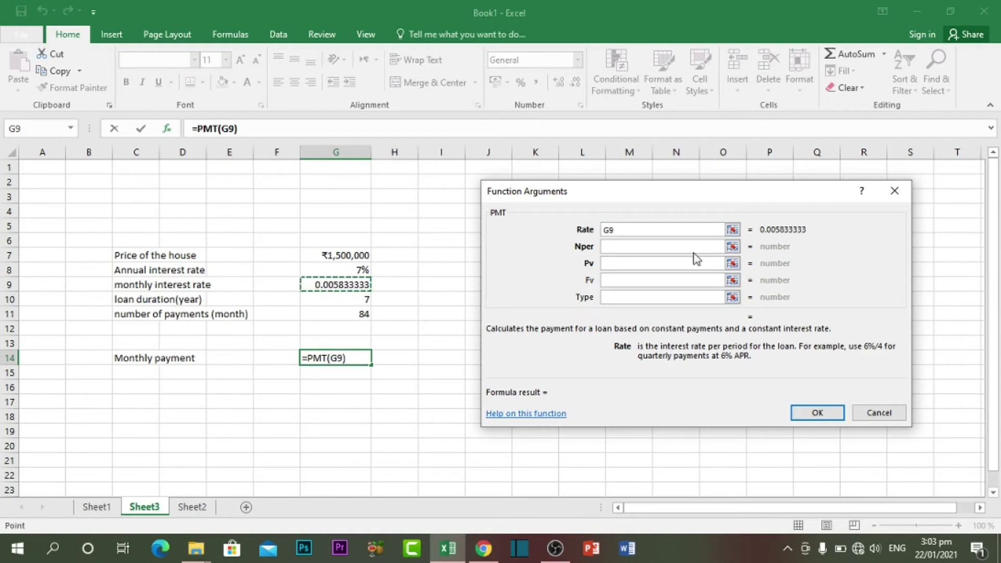
pyautogui.click(659, 248)
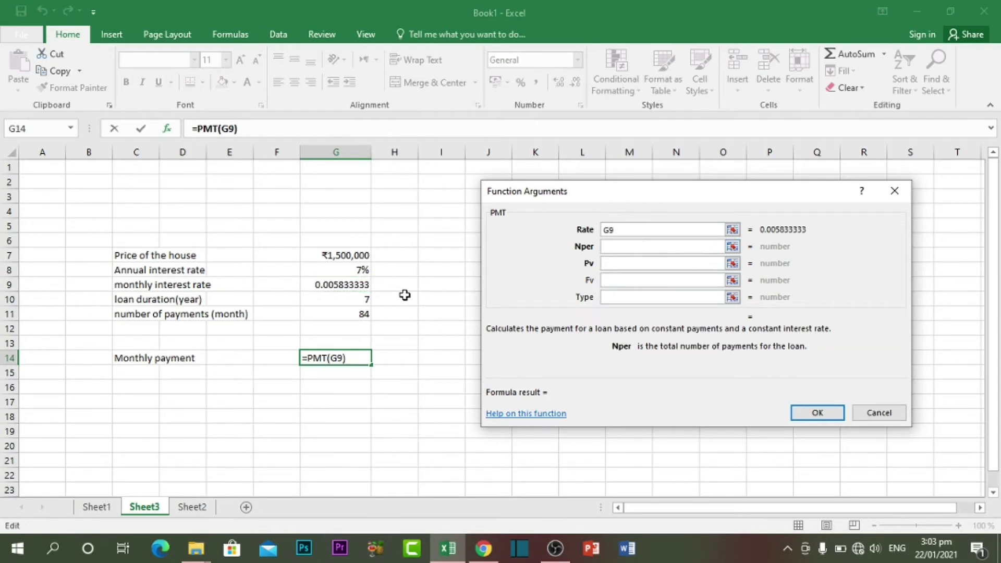
pyautogui.click(358, 314)
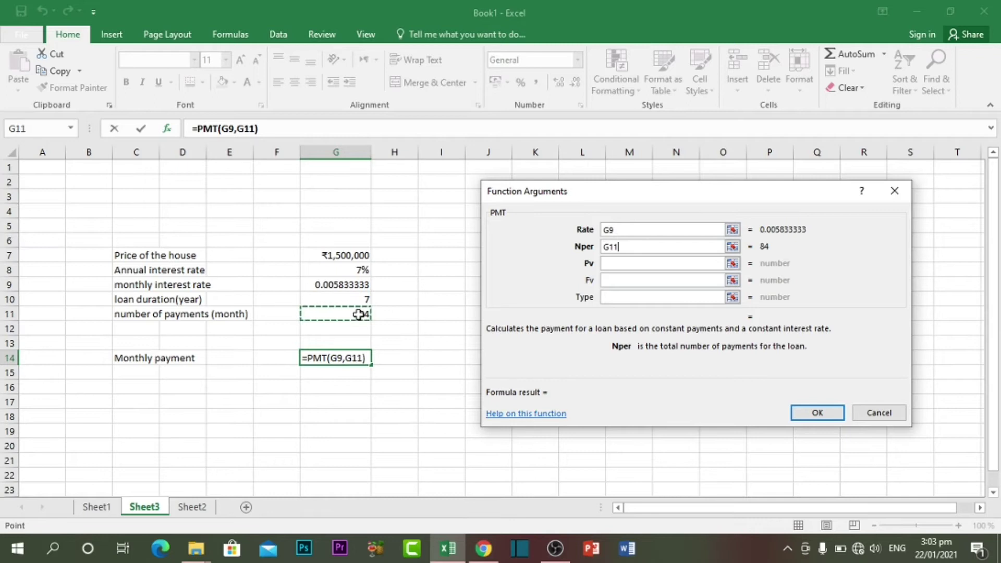
pyautogui.click(626, 263)
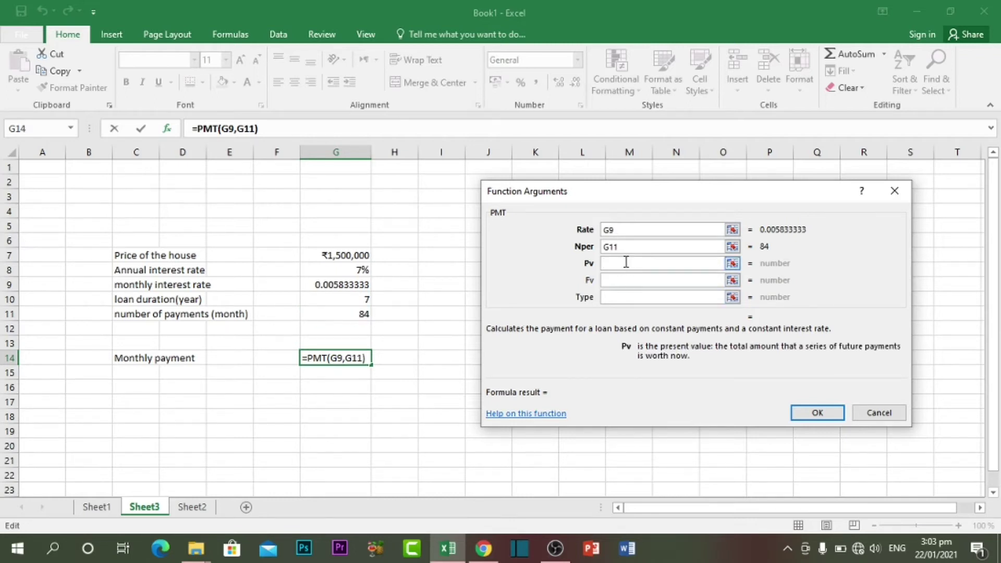
pyautogui.click(339, 256)
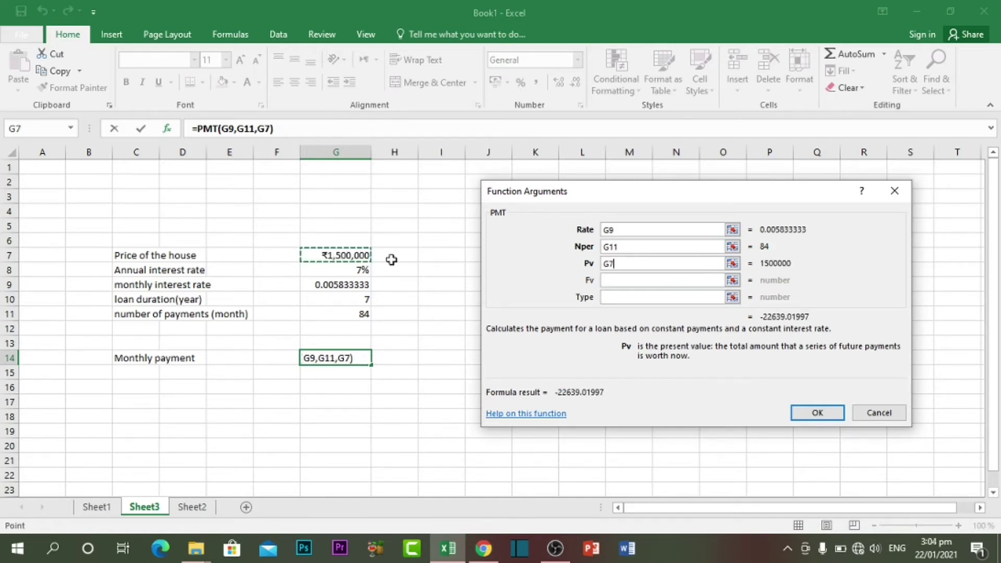
pyautogui.click(630, 283)
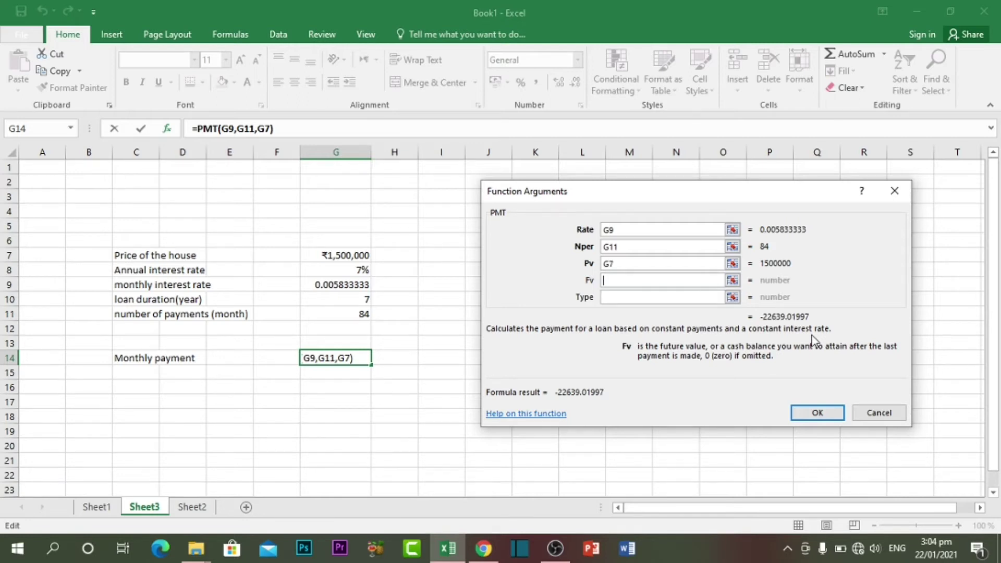
pyautogui.click(817, 412)
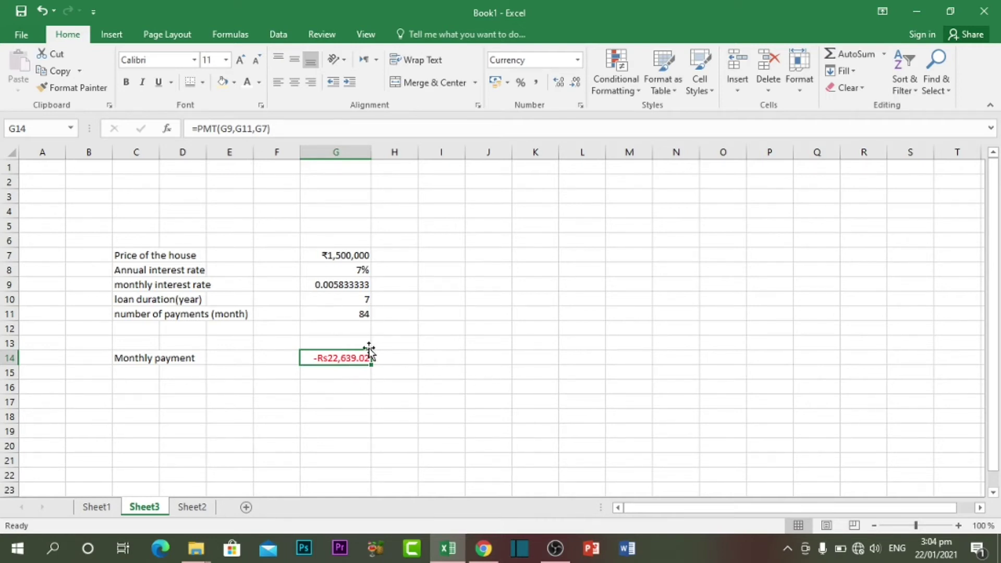
# Copy the rupee currency format from the house price in G7 to the monthly payment in G14
pyautogui.click(343, 255)
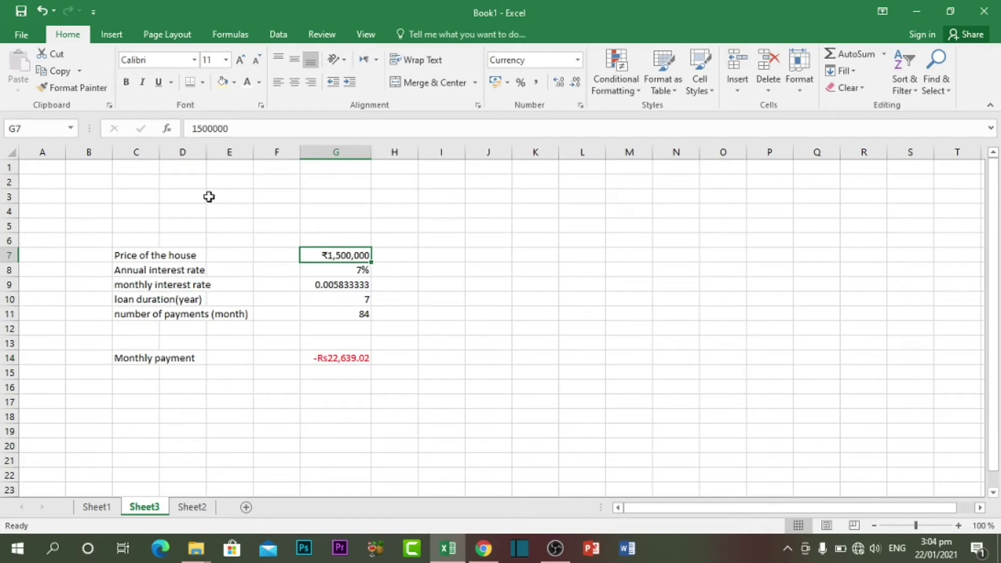
pyautogui.click(73, 87)
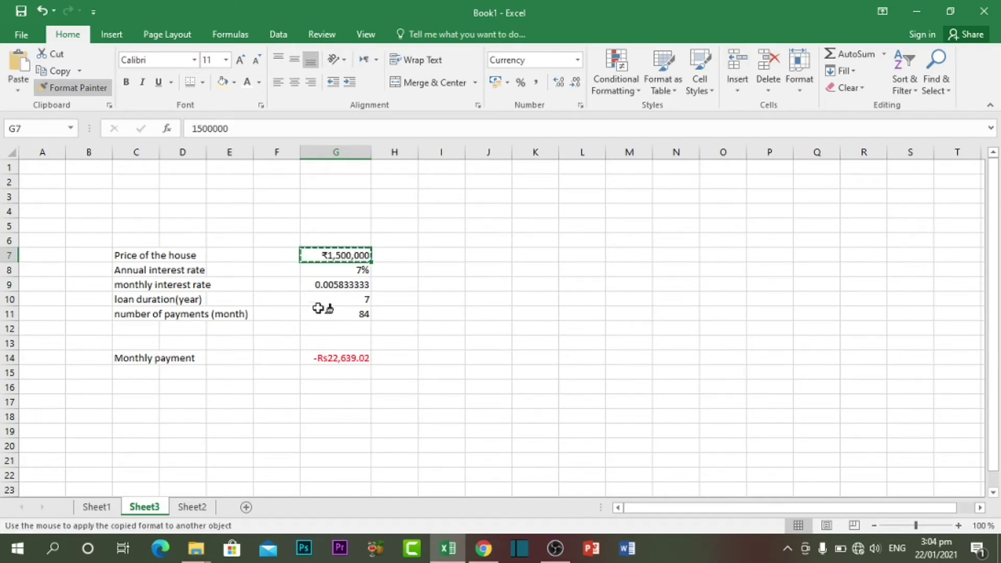
pyautogui.click(332, 358)
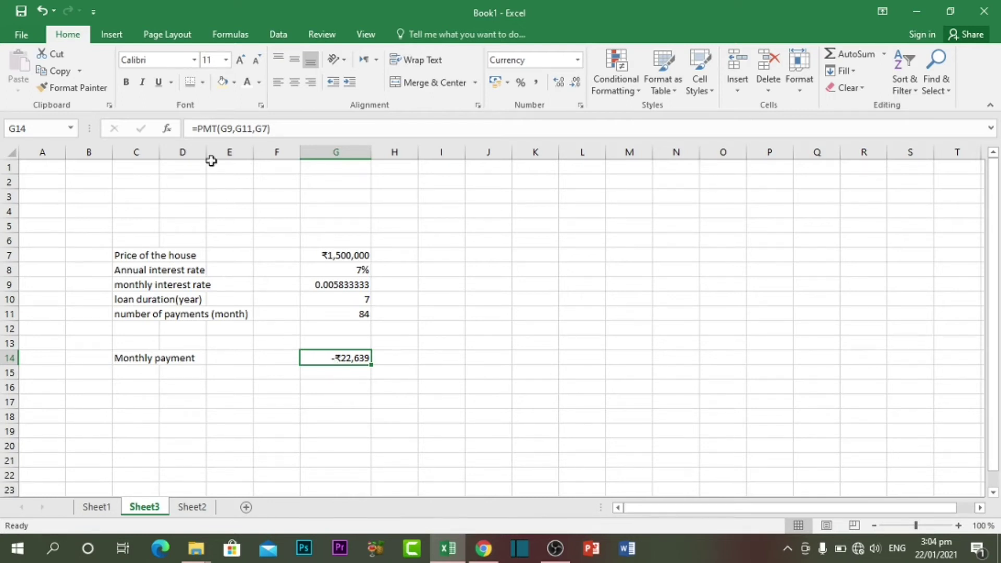
# Put a minus sign before PMT in G14 so the formula reads =-PMT(G9,G11,G7)
pyautogui.click(198, 128)
pyautogui.write('-')
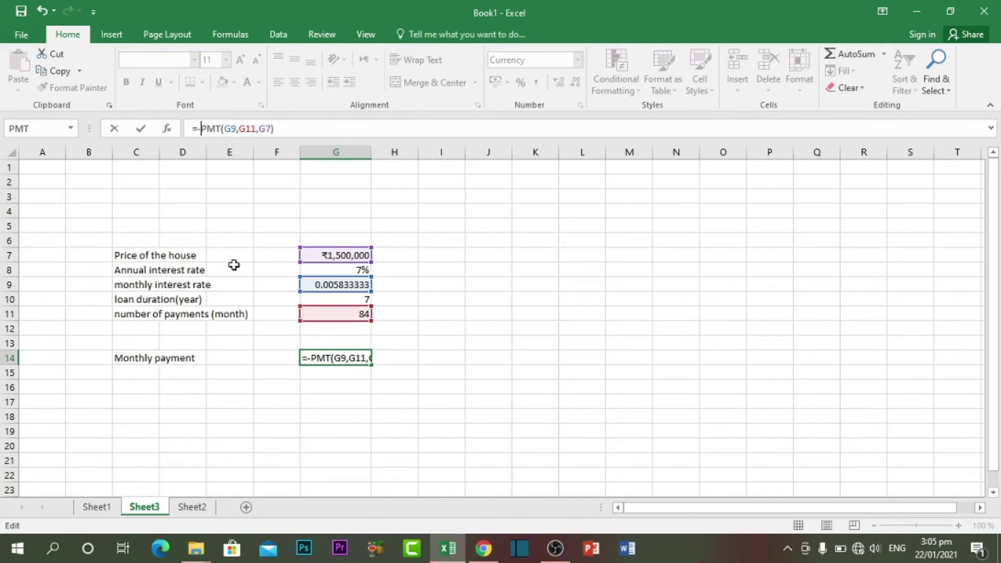
pyautogui.press('Return')
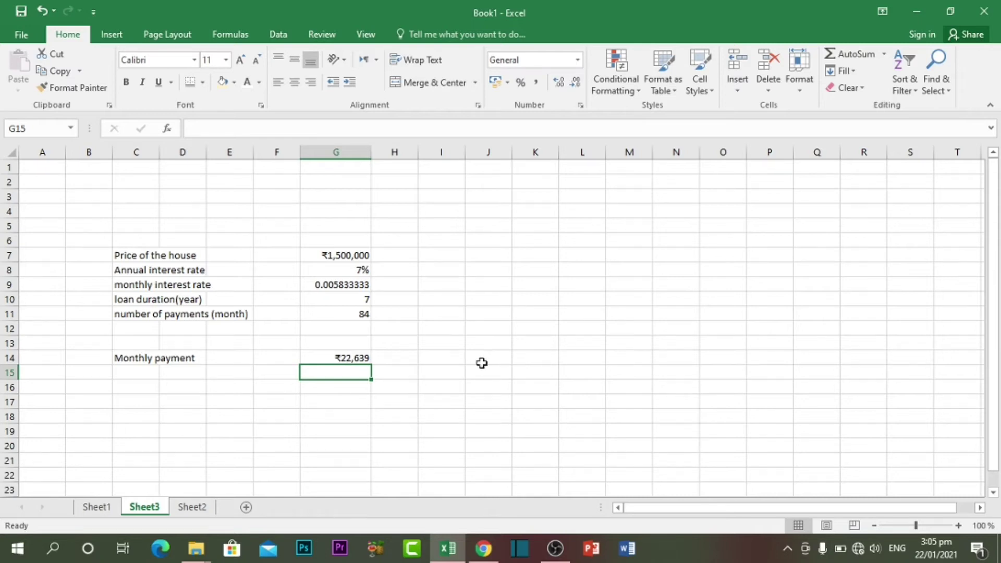
# Enter the schedule headings period, installment and interest in I6, J6 and K6
pyautogui.click(451, 238)
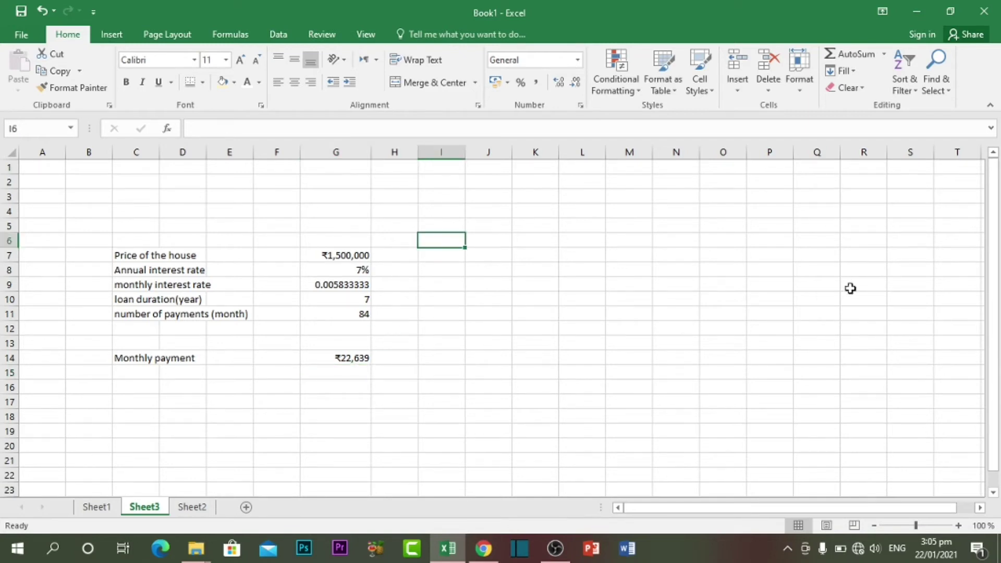
pyautogui.write('period')
pyautogui.press('Tab')
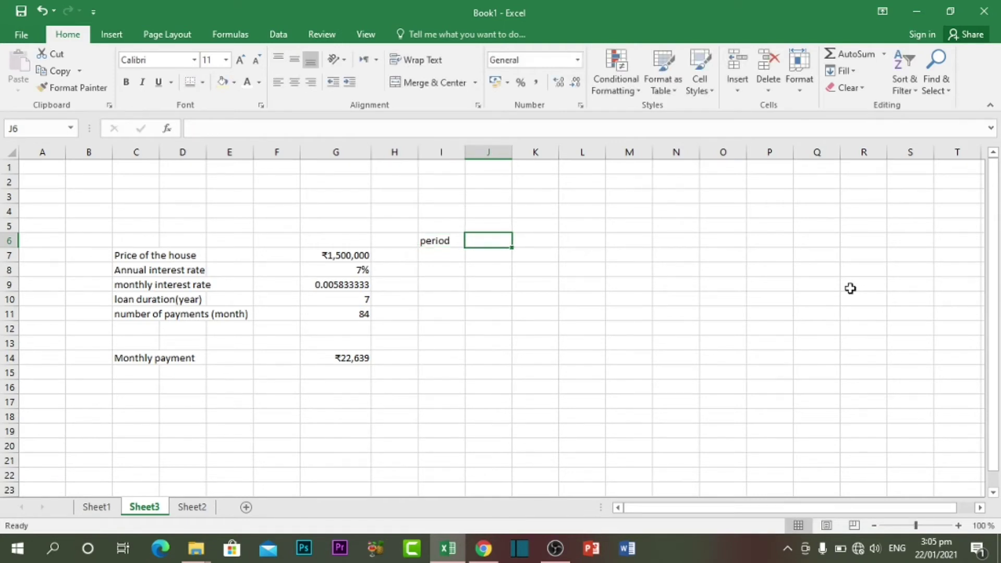
pyautogui.write('1')
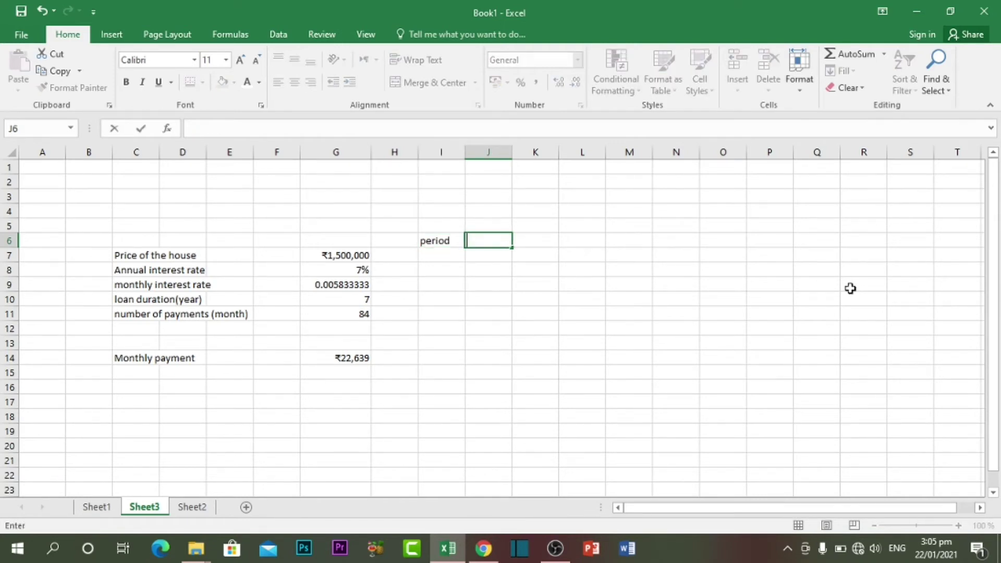
pyautogui.write('nstallment')
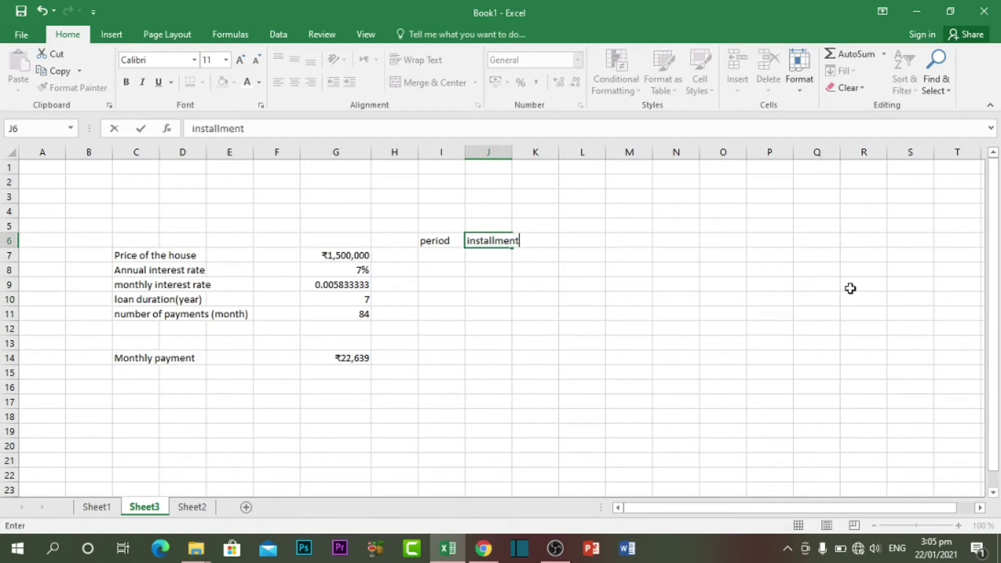
pyautogui.press('Return')
pyautogui.press('Right')
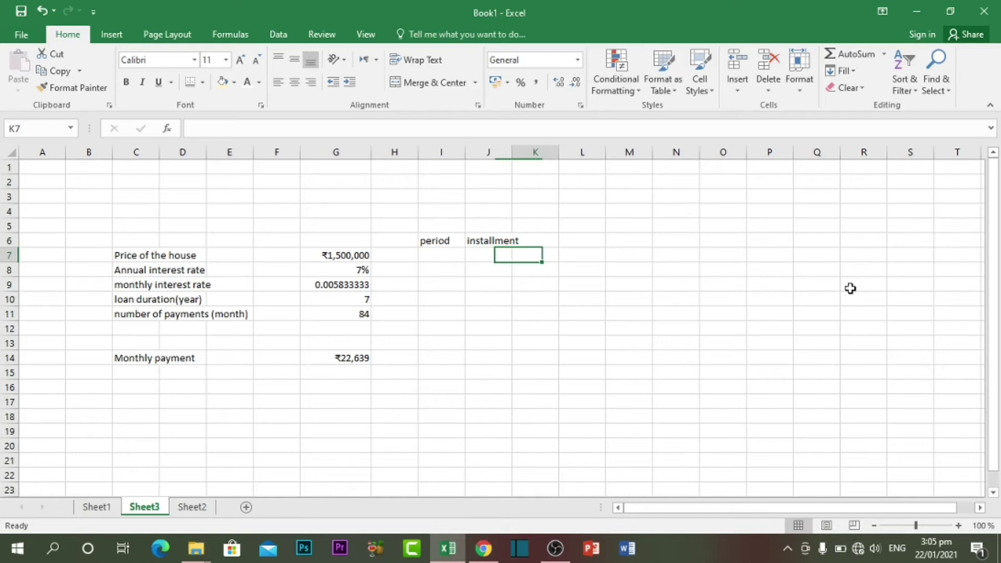
pyautogui.press('Up')
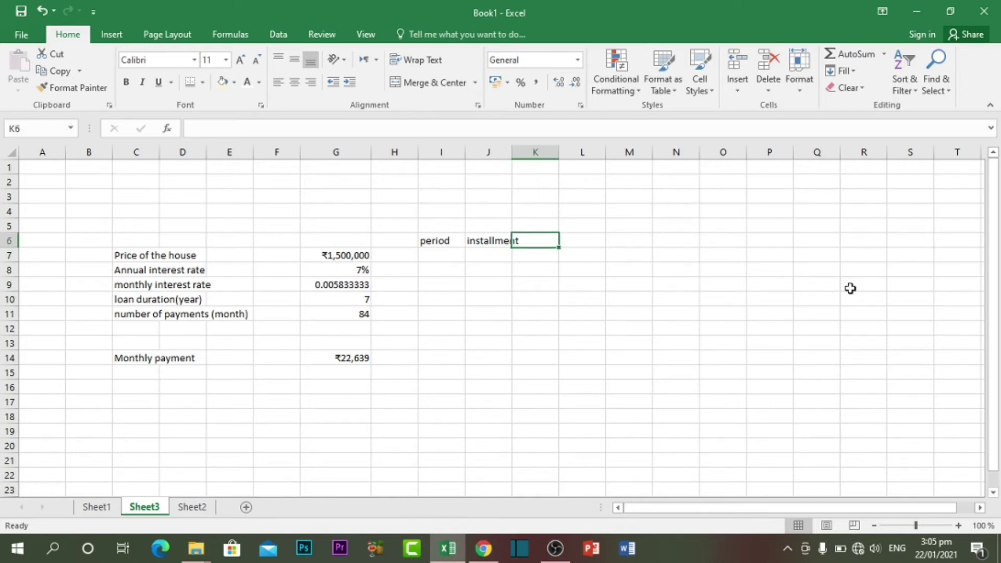
pyautogui.write('interest')
pyautogui.press('Tab')
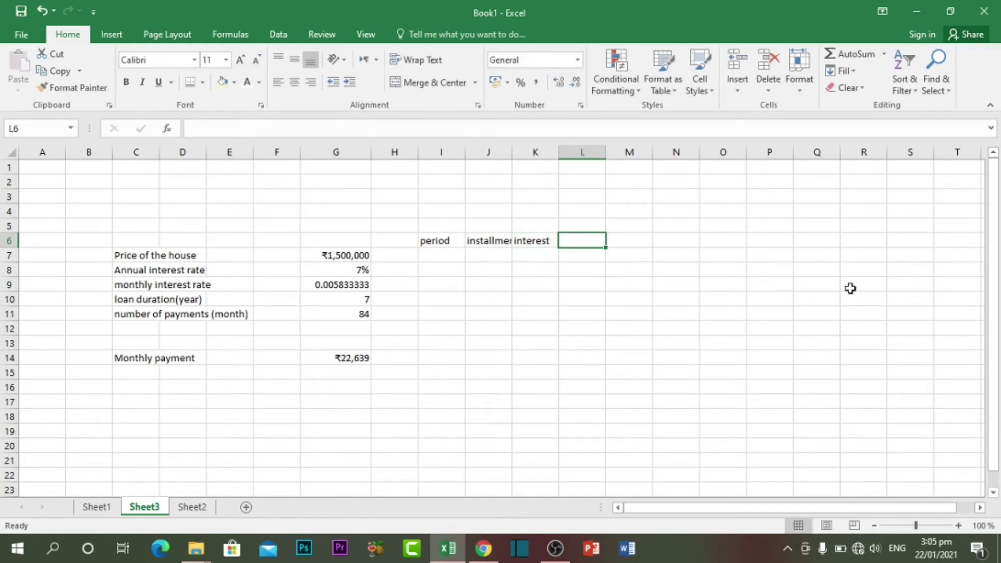
# Enter the headings principle in L6 and residual value in M6, and fit column J's width to its heading
pyautogui.write('pri')
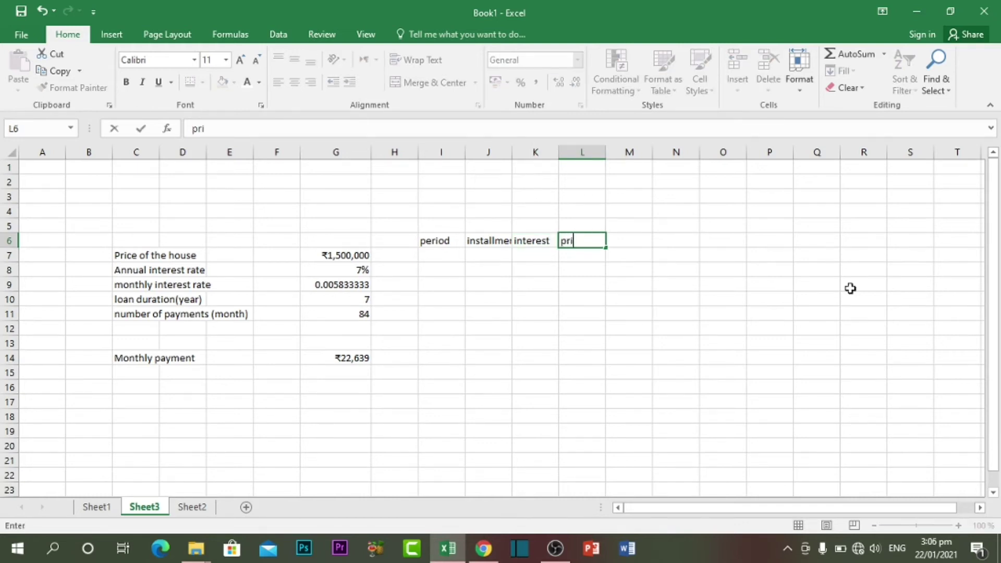
pyautogui.write('nciple')
pyautogui.press('Return')
pyautogui.press('Right')
pyautogui.press('Up')
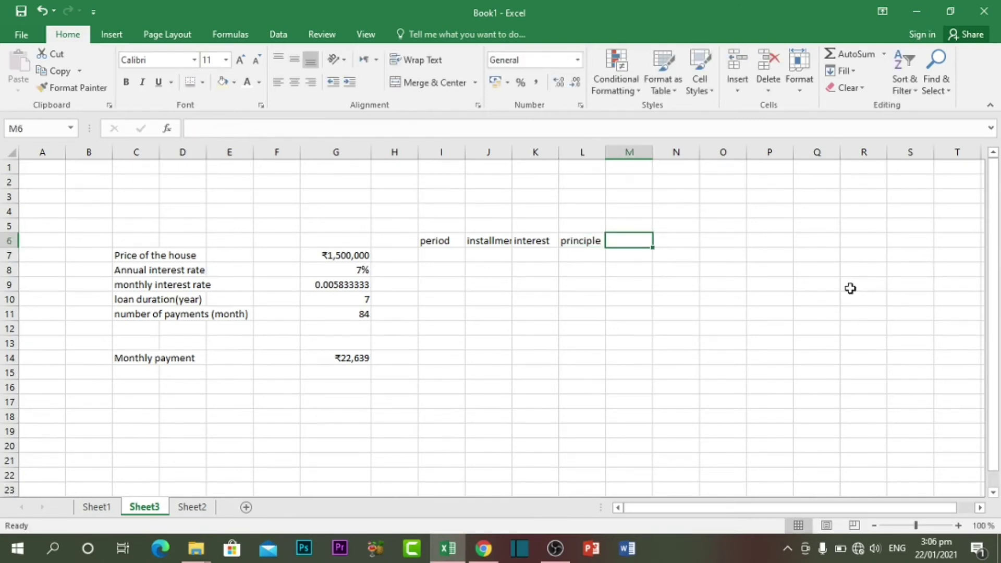
pyautogui.write('residual')
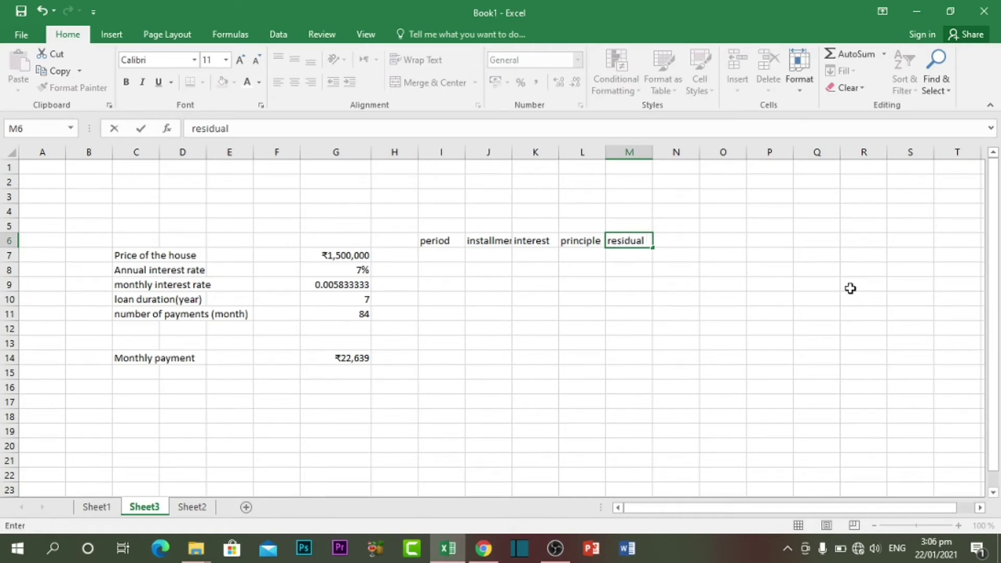
pyautogui.write(' value')
pyautogui.press('Return')
pyautogui.click(488, 255)
pyautogui.doubleClick(512, 151)
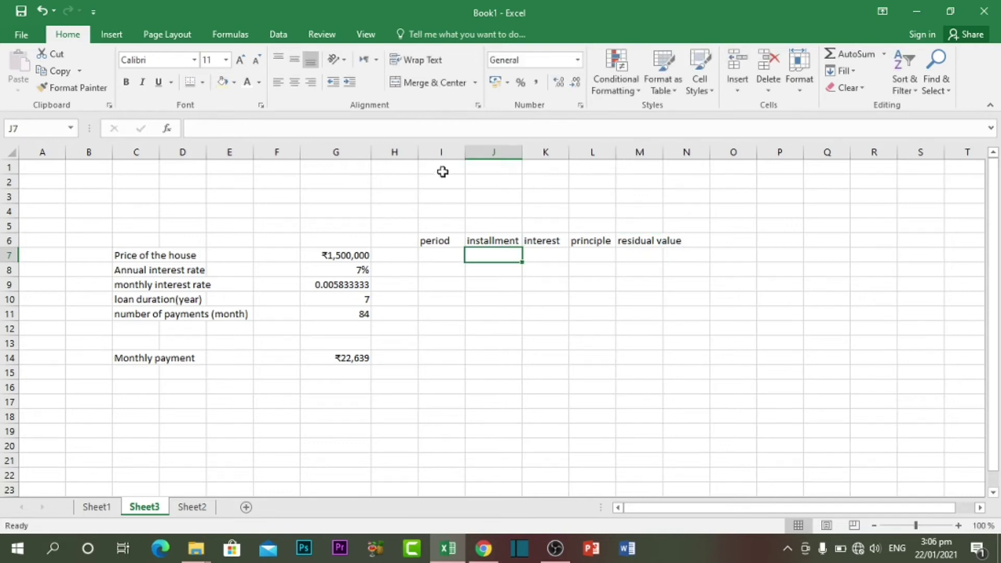
# Enter the first two period numbers, 1 in I7 and 2 in I8
pyautogui.click(442, 240)
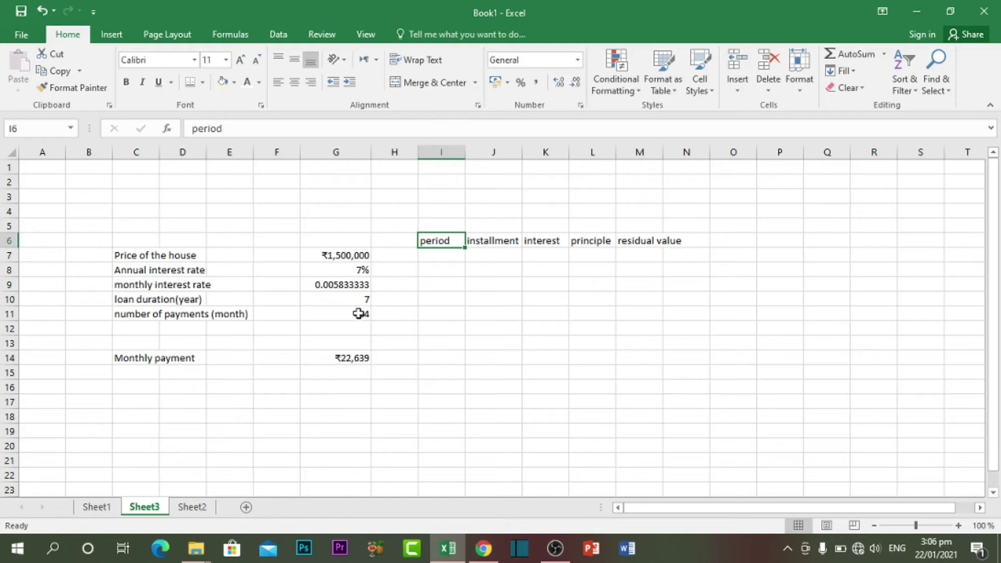
pyautogui.click(437, 255)
pyautogui.write('1')
pyautogui.press('Return')
pyautogui.write('2')
pyautogui.press('Return')
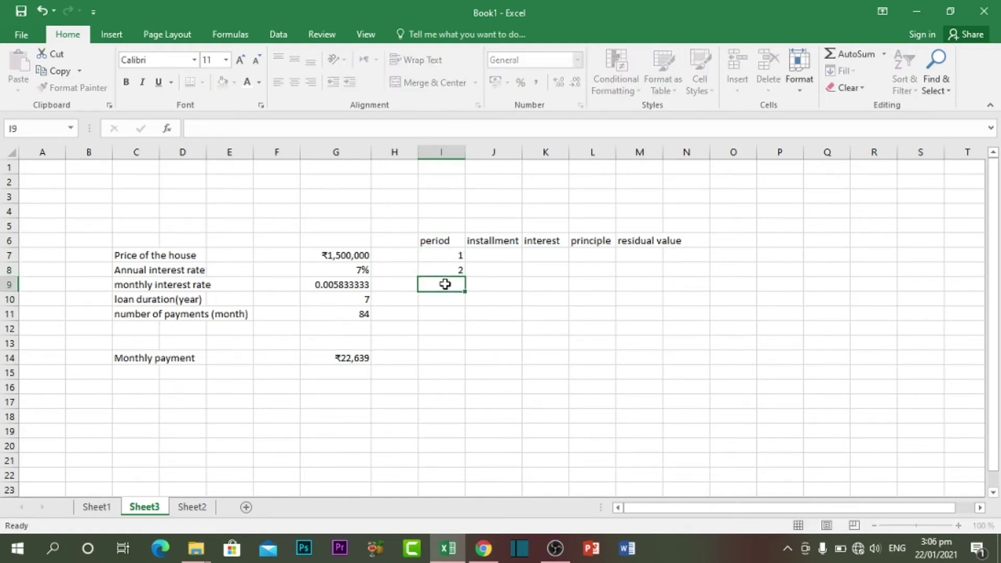
# Try to extend the period numbers by filling down from I8 alone to I13
pyautogui.click(454, 269)
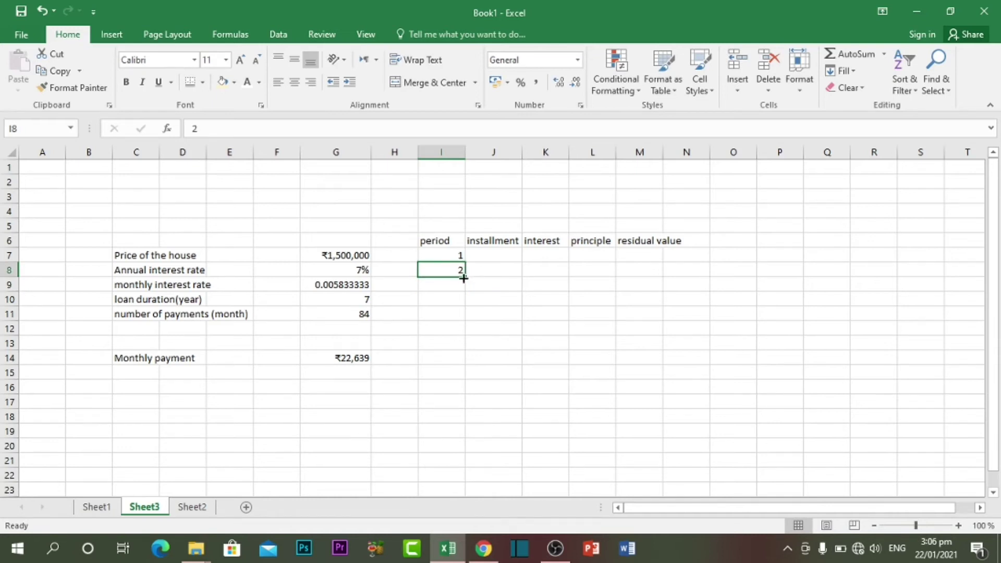
pyautogui.moveTo(464, 276); pyautogui.dragTo(449, 253)
pyautogui.scroll(4, 449, 252)
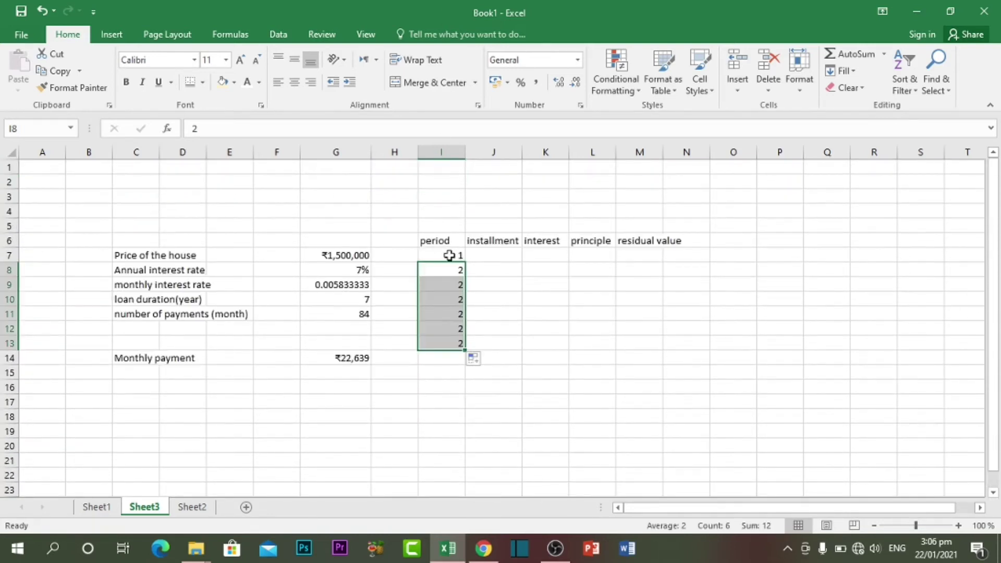
pyautogui.click(455, 254)
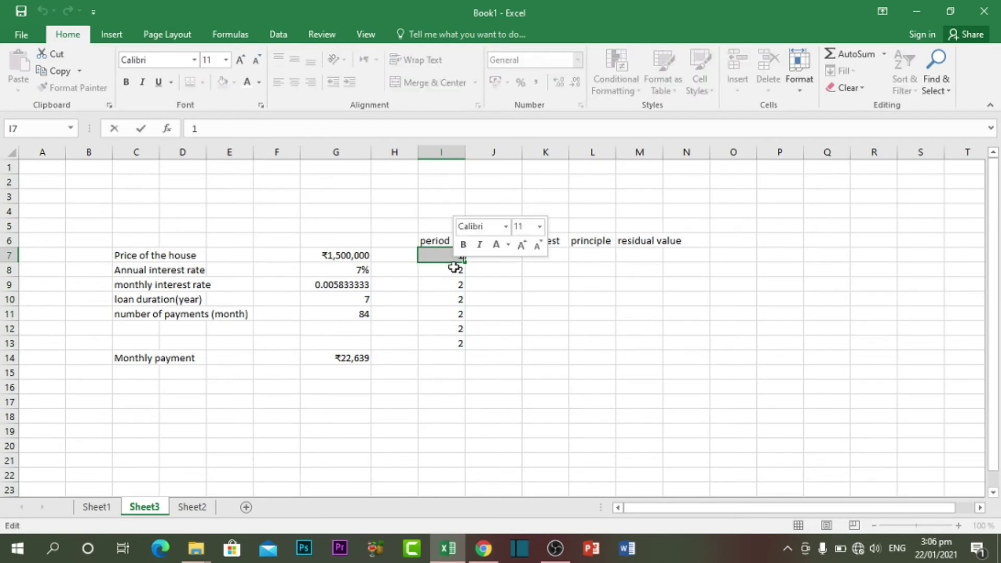
pyautogui.click(488, 269)
# Fill the period series from I7:I8 down to period 84 in I90
pyautogui.moveTo(441, 253); pyautogui.dragTo(424, 275)
pyautogui.scroll(20, 570, 358)
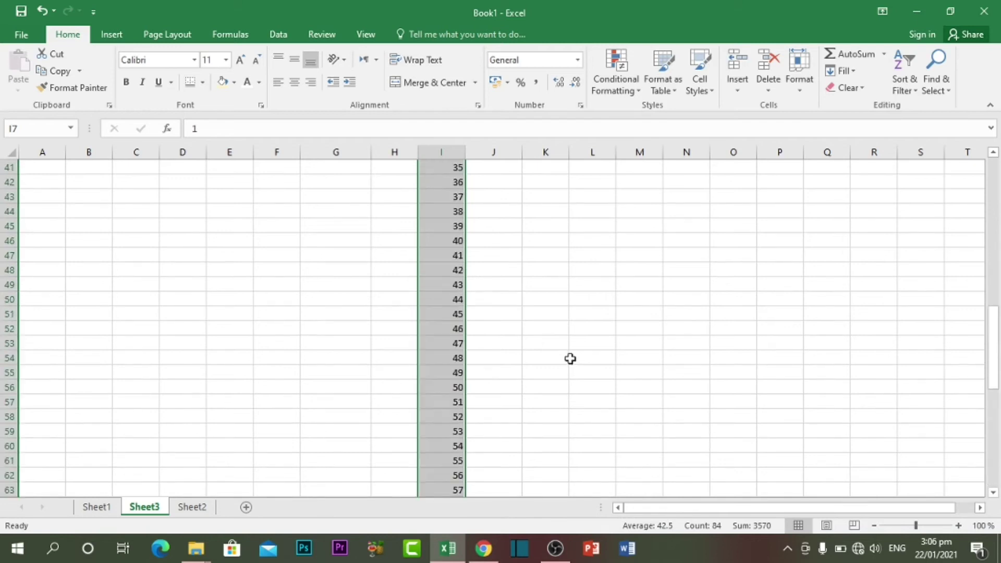
pyautogui.scroll(2, 570, 358)
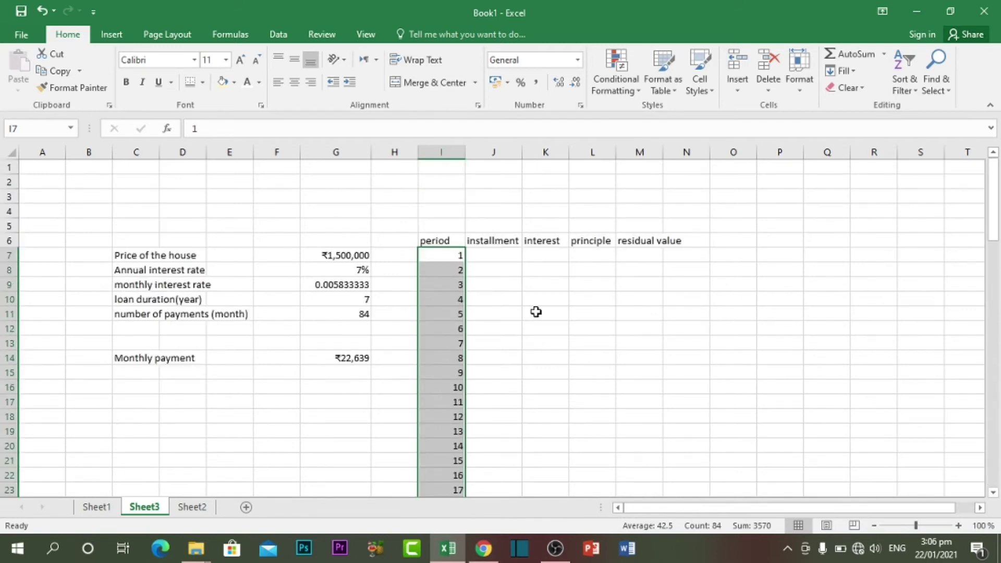
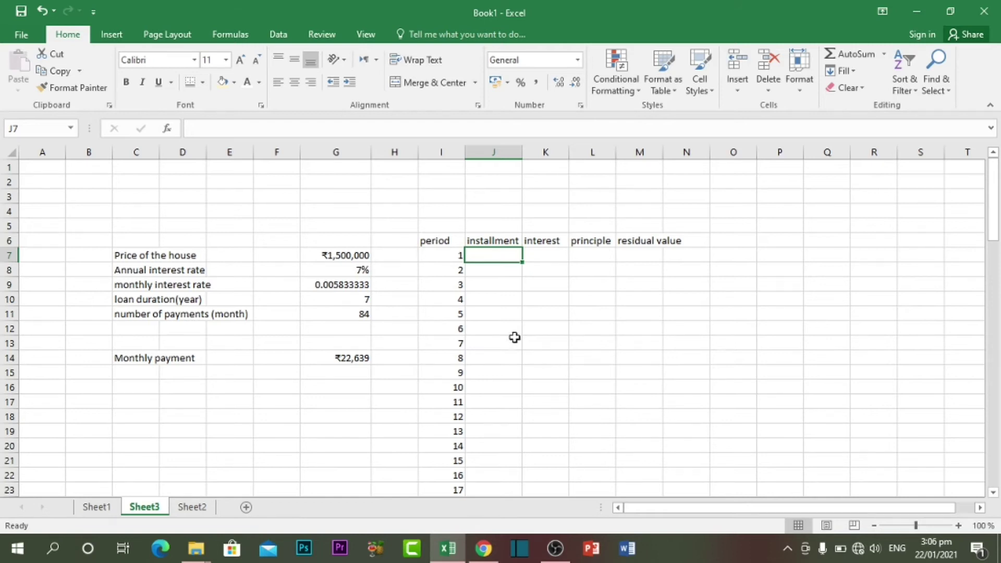
# Replace the PMT formula in G14 with its calculated result using Paste Special with the Values option
pyautogui.click(369, 358)
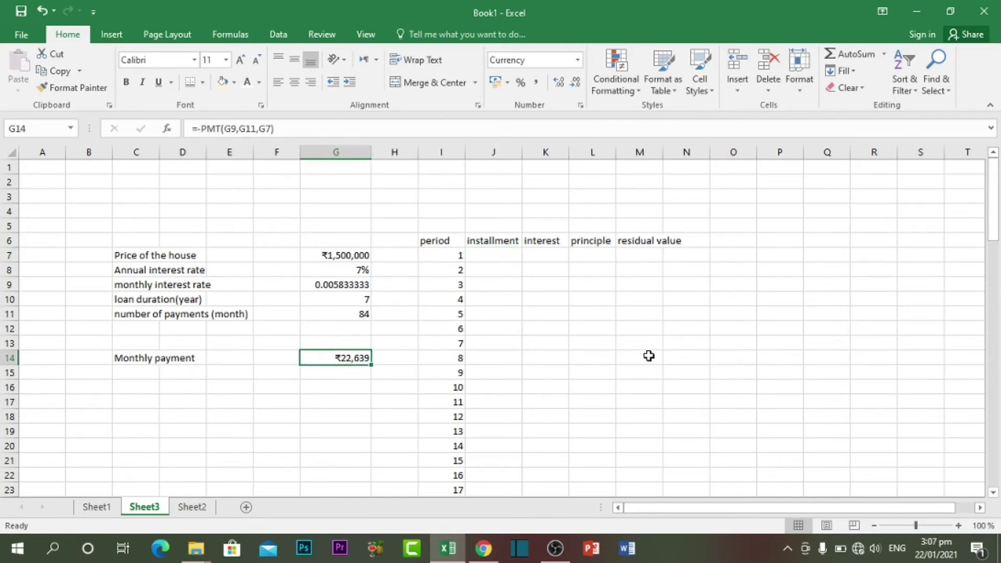
pyautogui.hotkey('ctrl', 'c')
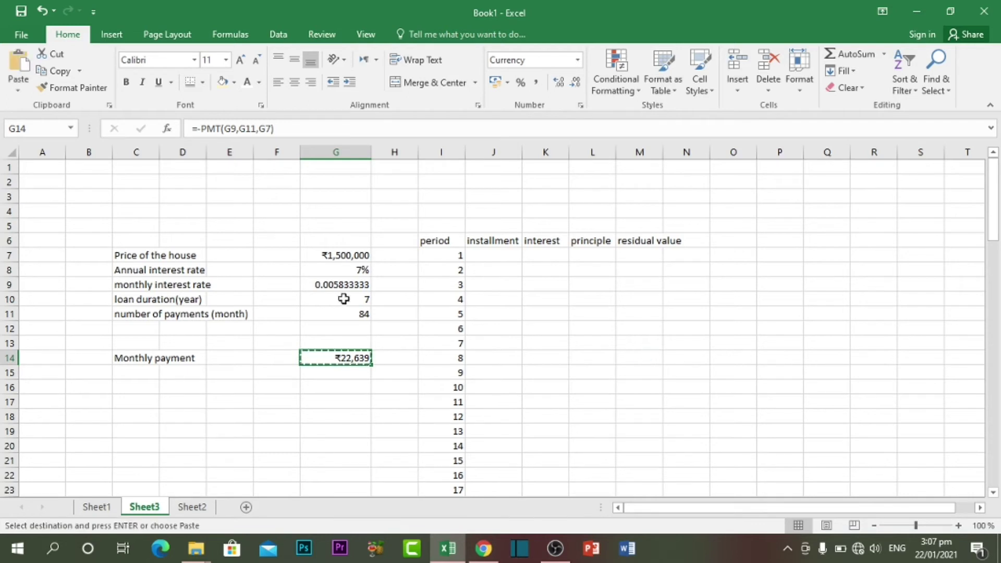
pyautogui.click(18, 91)
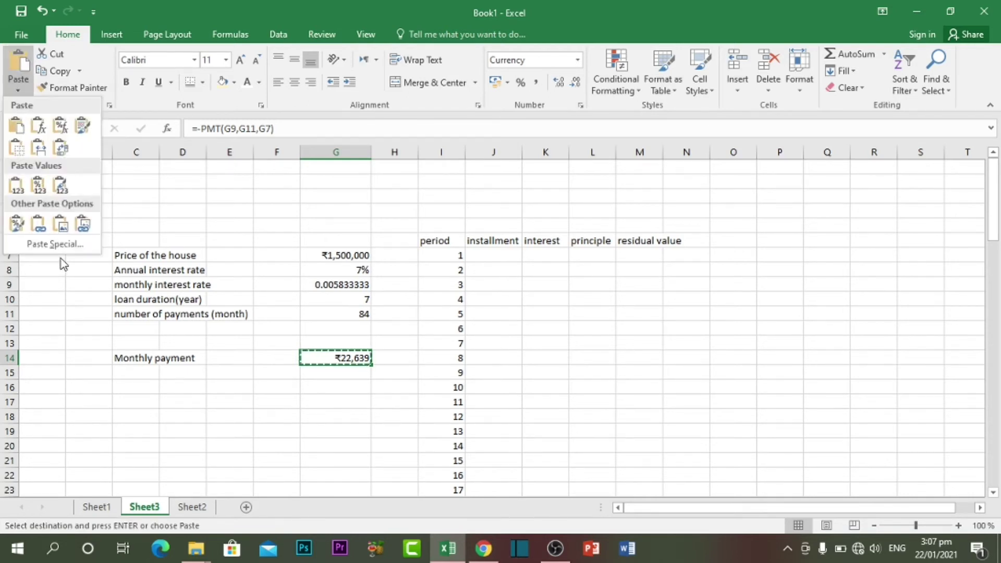
pyautogui.click(55, 243)
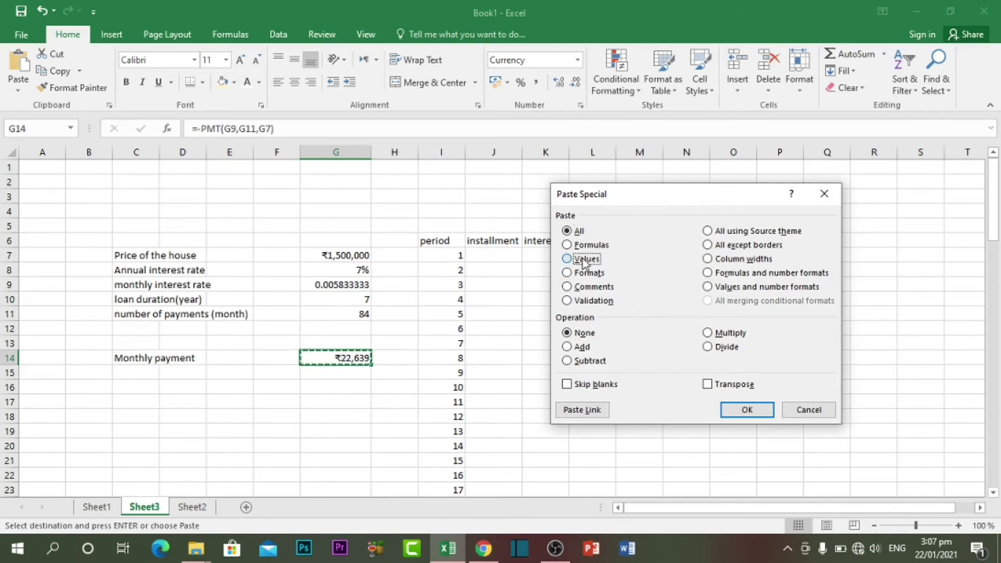
pyautogui.click(583, 258)
pyautogui.click(749, 407)
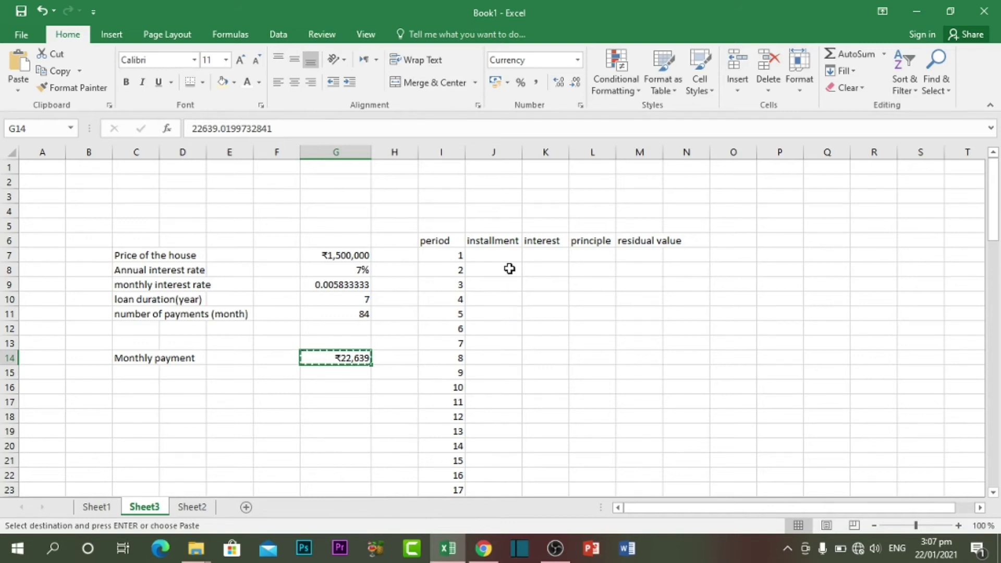
# Paste the monthly payment from G14 into J7 and fill it down the installment column for all 84 periods
pyautogui.click(503, 253)
pyautogui.hotkey('ctrl', 'v')
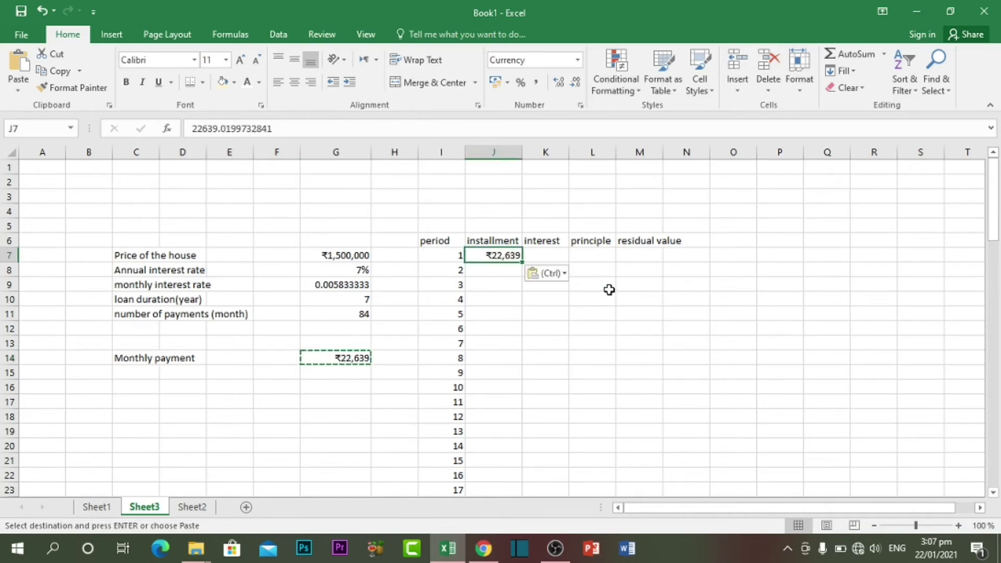
pyautogui.click(614, 293)
pyautogui.click(500, 255)
pyautogui.scroll(-5, 502, 307)
pyautogui.scroll(5, 512, 351)
pyautogui.doubleClick(522, 262)
pyautogui.scroll(-15, 604, 385)
pyautogui.scroll(15, 610, 397)
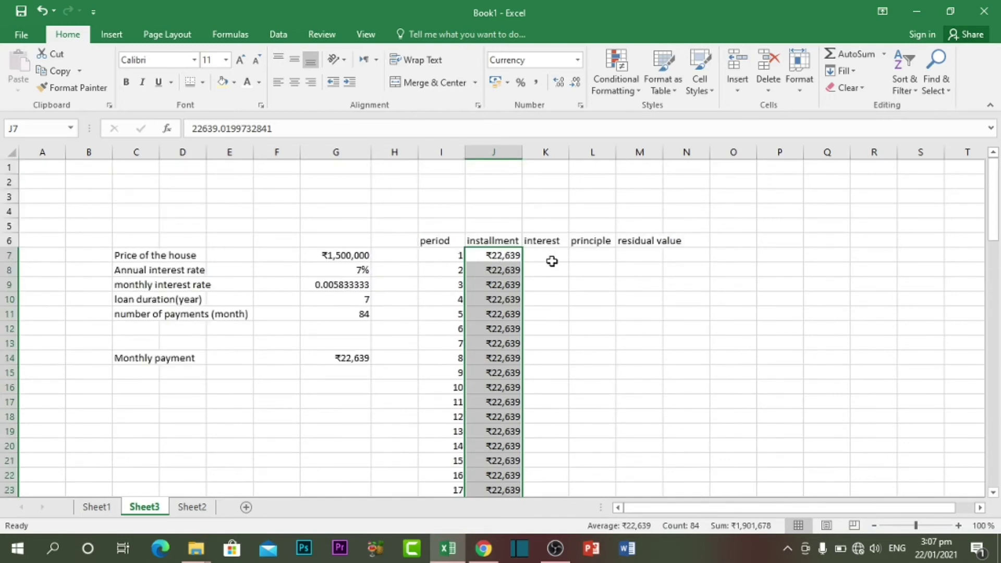
# Calculate the first period's interest in K7 as house price times monthly interest rate with =G7*G9
pyautogui.click(550, 258)
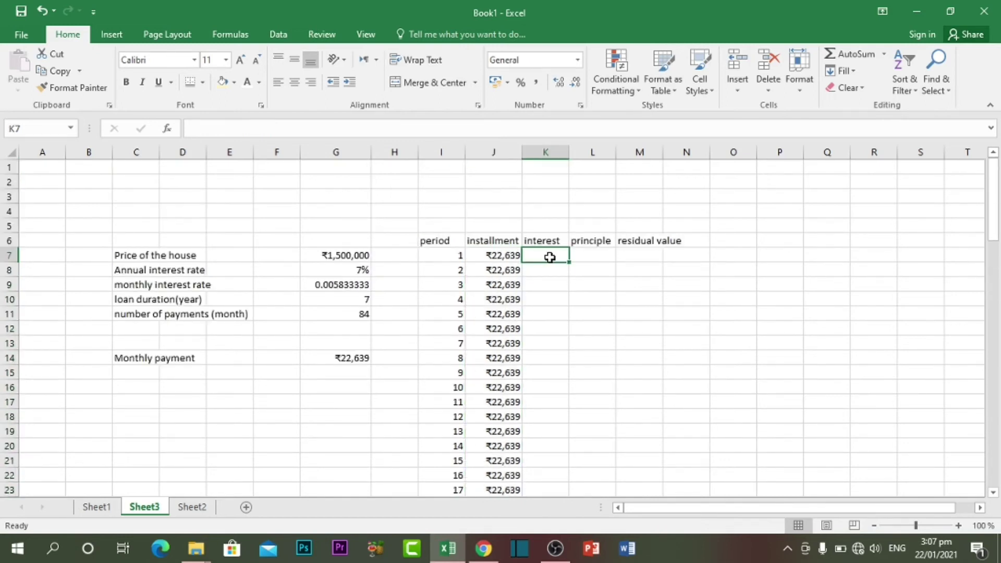
pyautogui.write('=')
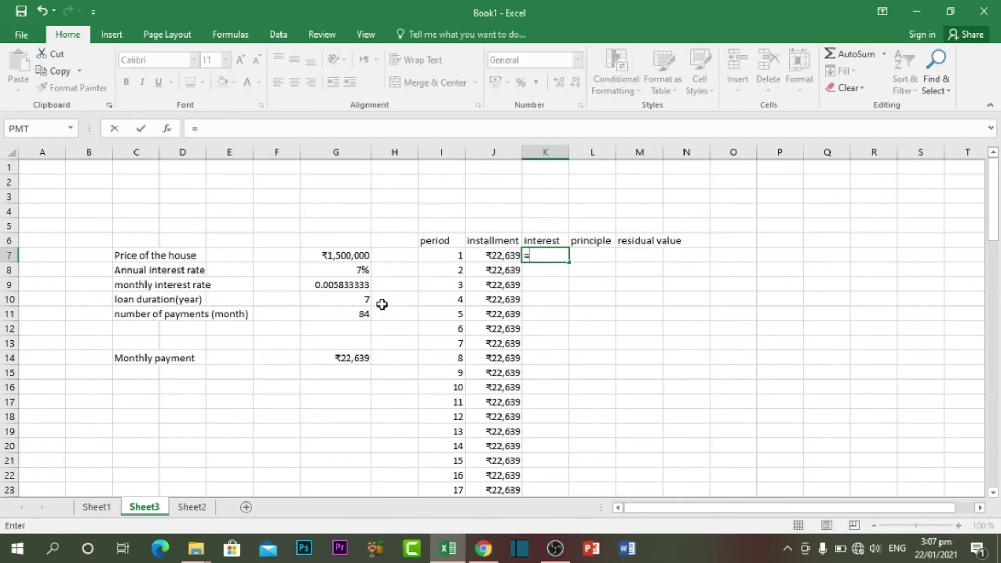
pyautogui.click(340, 255)
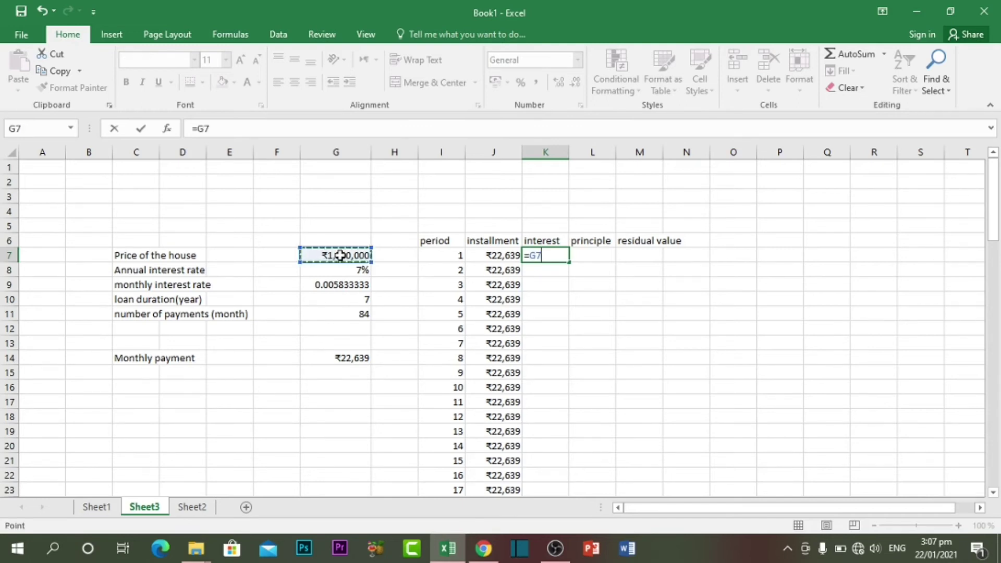
pyautogui.write('*')
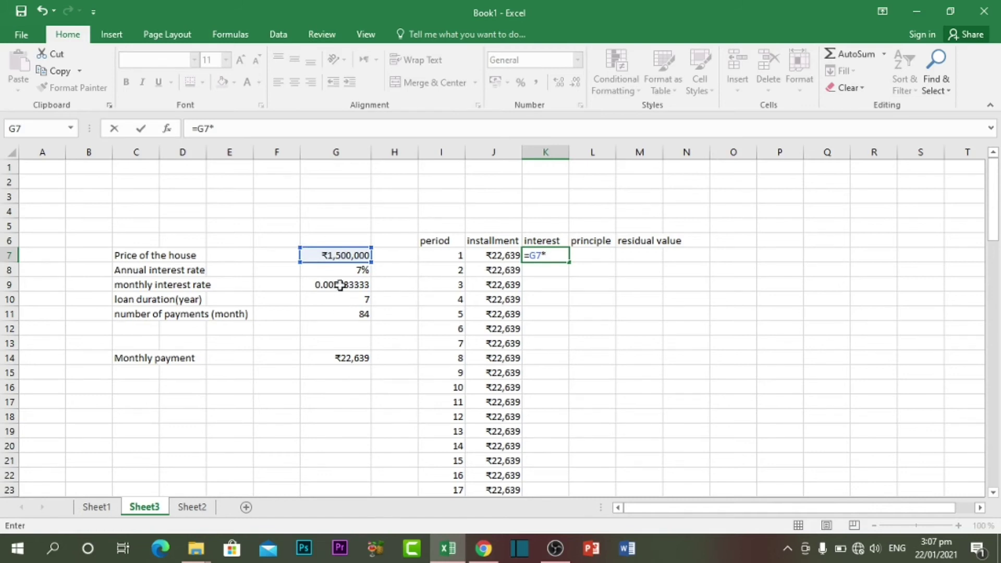
pyautogui.click(340, 285)
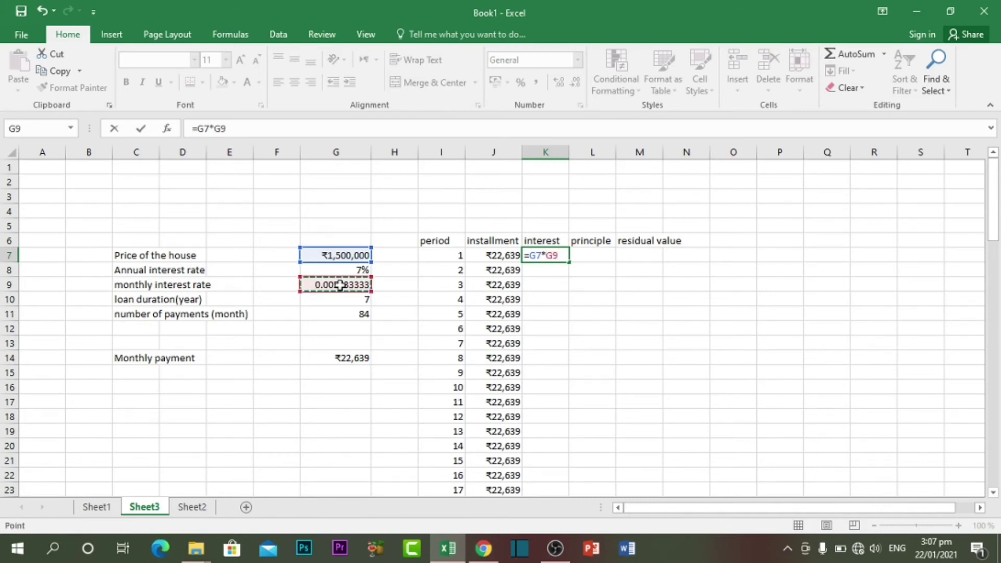
pyautogui.press('Return')
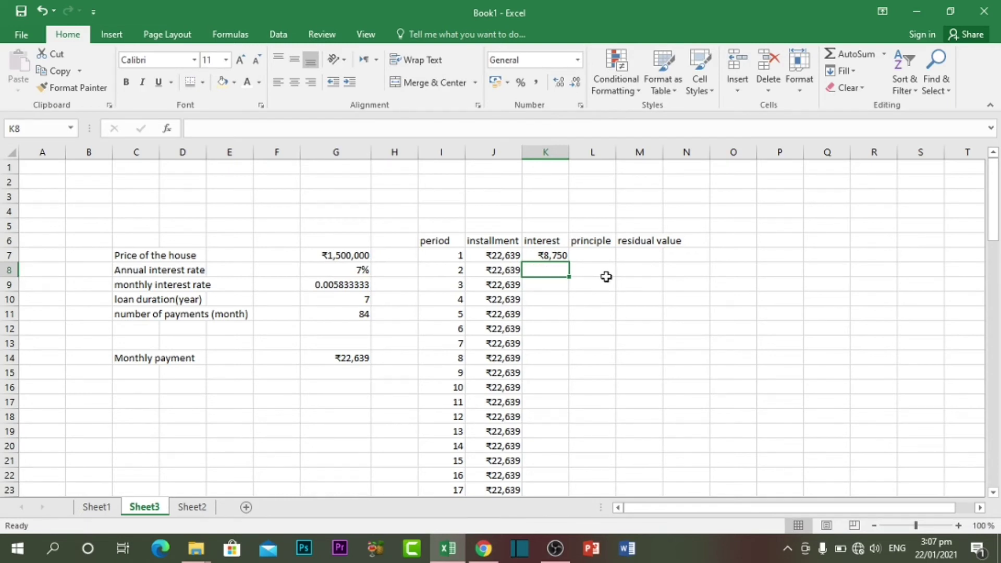
# Calculate the first period's principle in L7 as installment minus interest with =J7-K7
pyautogui.click(594, 257)
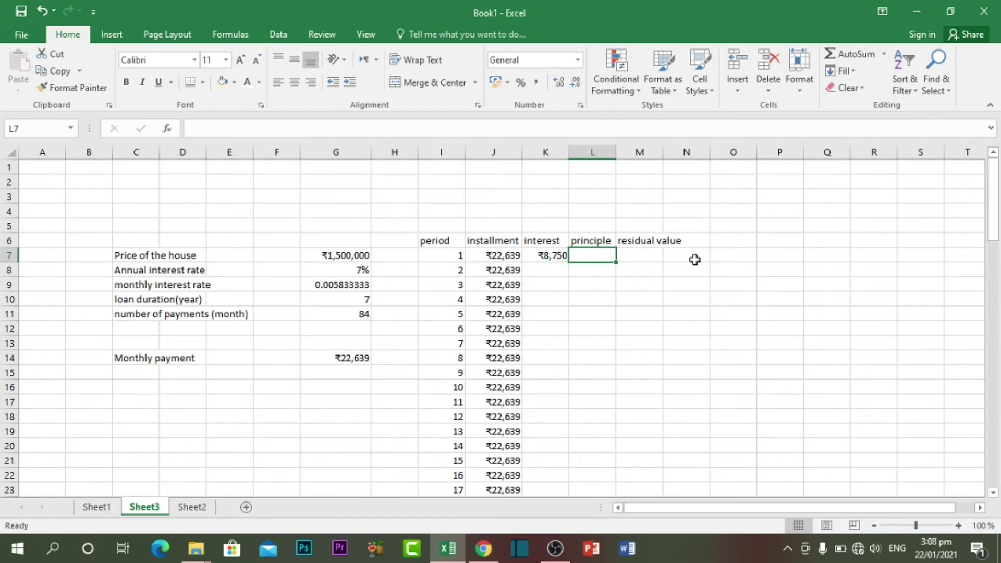
pyautogui.write('=')
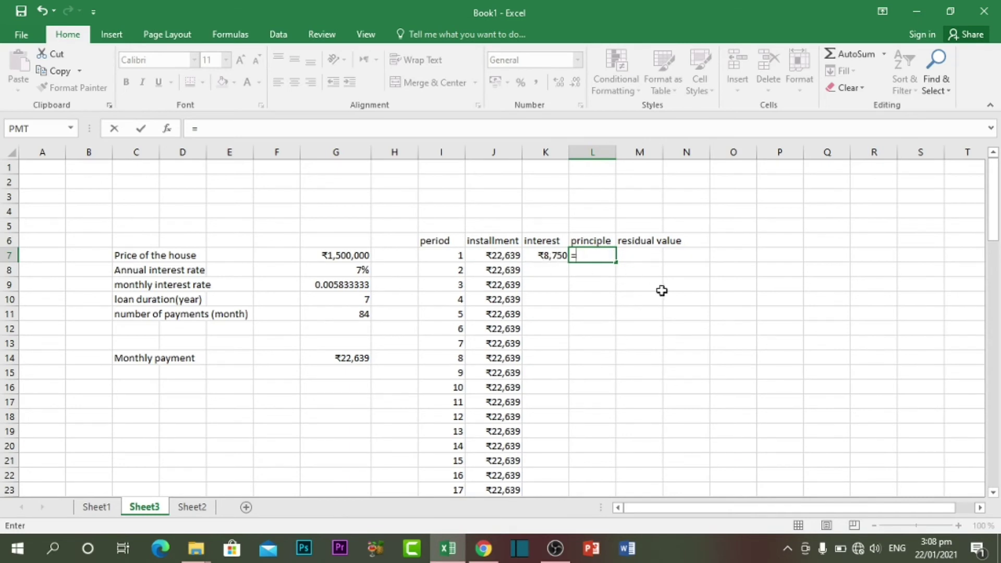
pyautogui.click(507, 256)
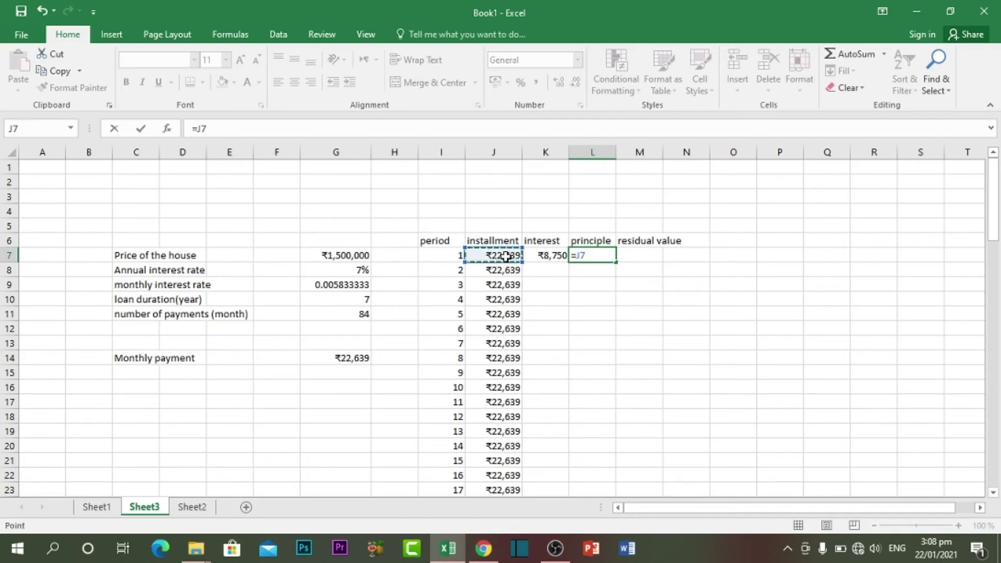
pyautogui.write('-')
pyautogui.click(547, 255)
pyautogui.press('Return')
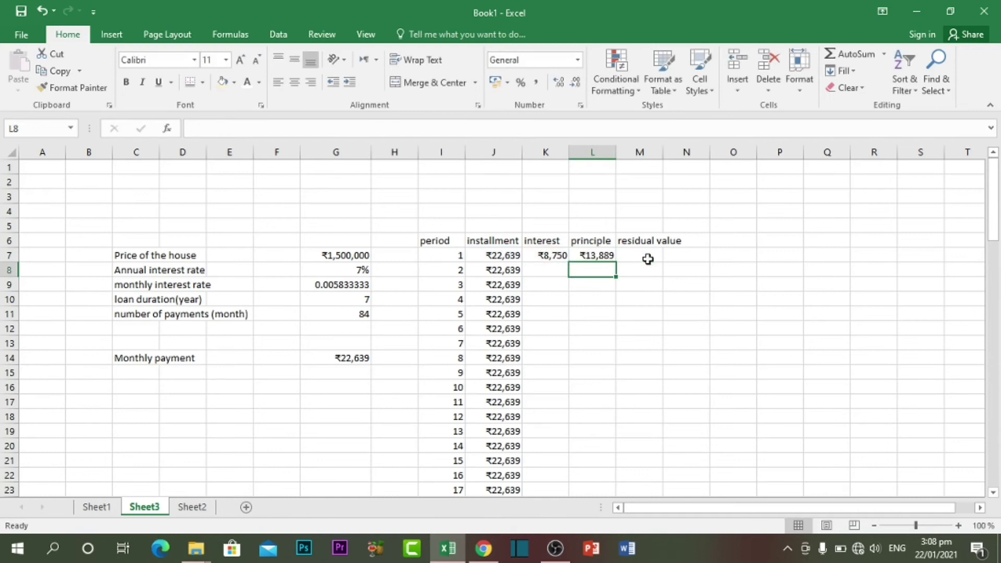
# Calculate the first period's residual value in M7 as house price minus principle with =G7-L7
pyautogui.click(645, 258)
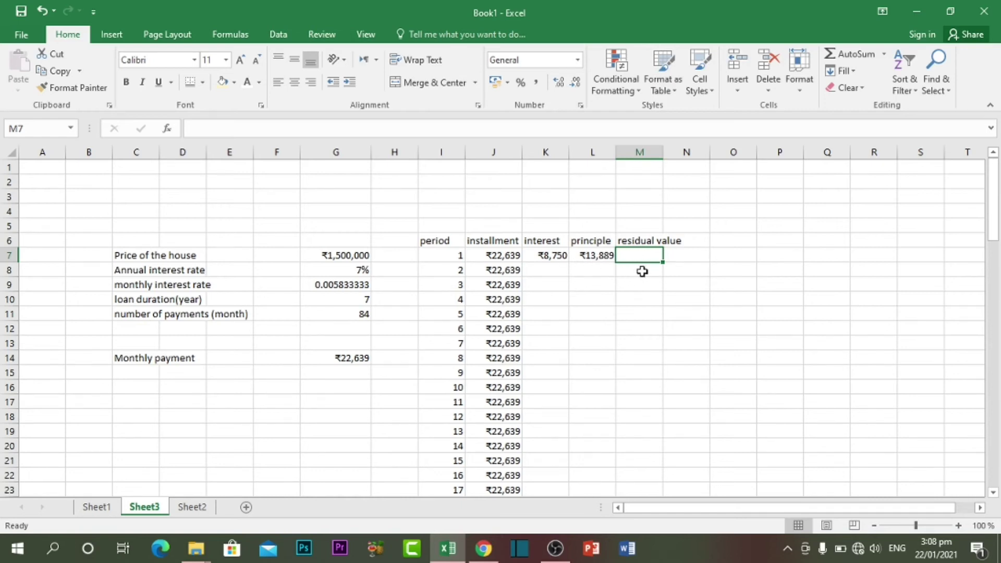
pyautogui.write('=')
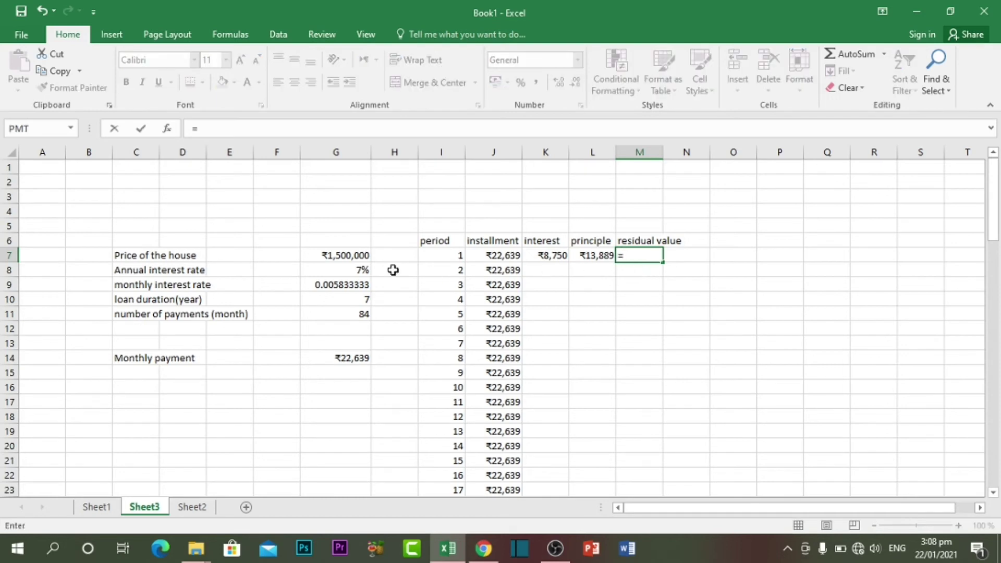
pyautogui.click(336, 257)
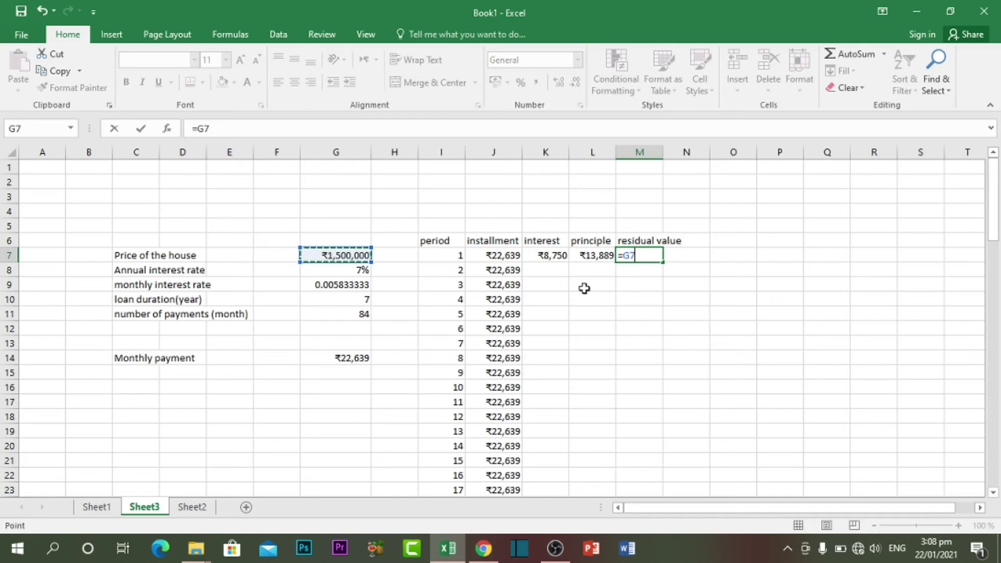
pyautogui.write('-')
pyautogui.click(593, 258)
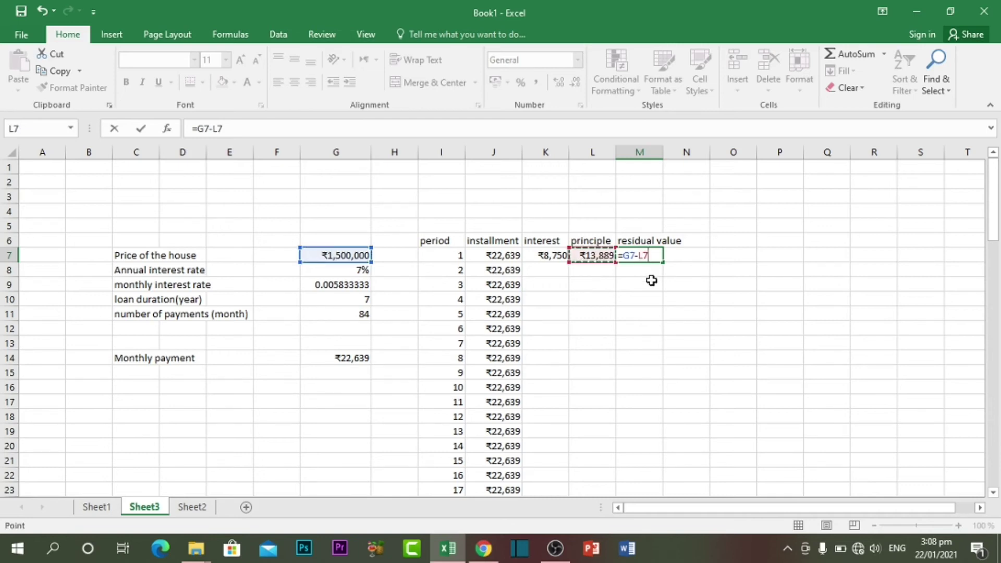
pyautogui.press('Return')
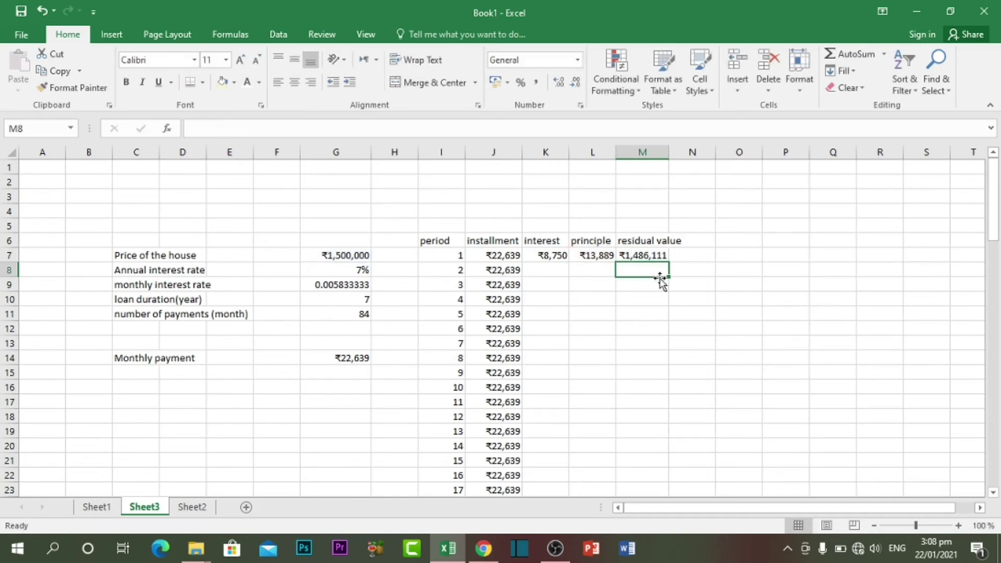
pyautogui.click(642, 255)
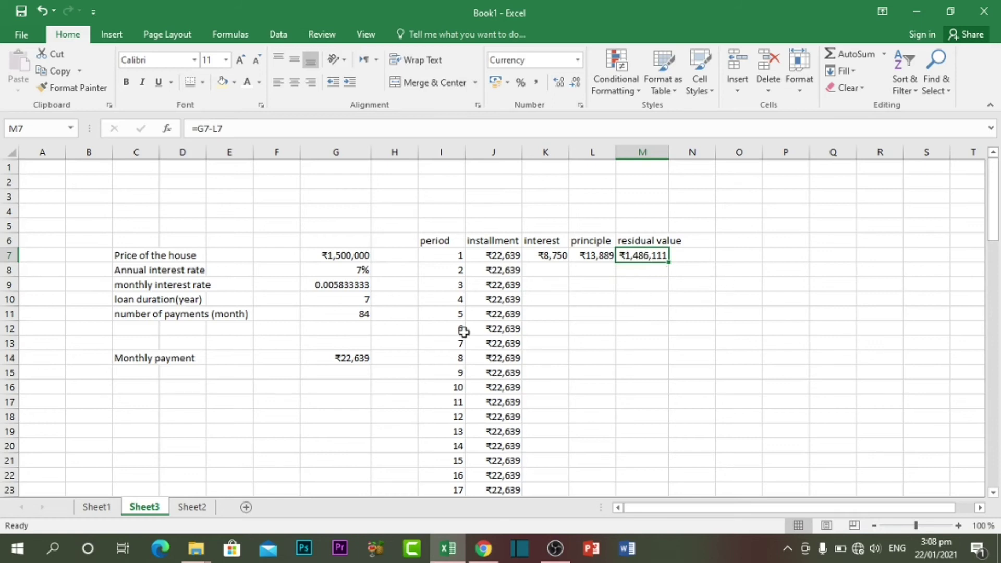
# Calculate the second period's interest in K8 with =$G$9*M7, keeping the monthly interest rate reference absolute
pyautogui.click(545, 270)
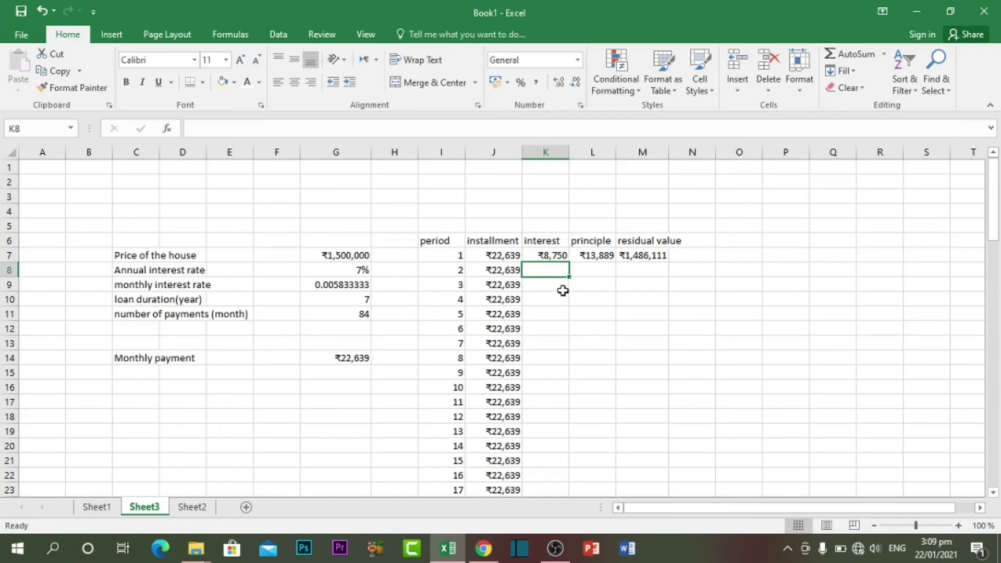
pyautogui.write('=')
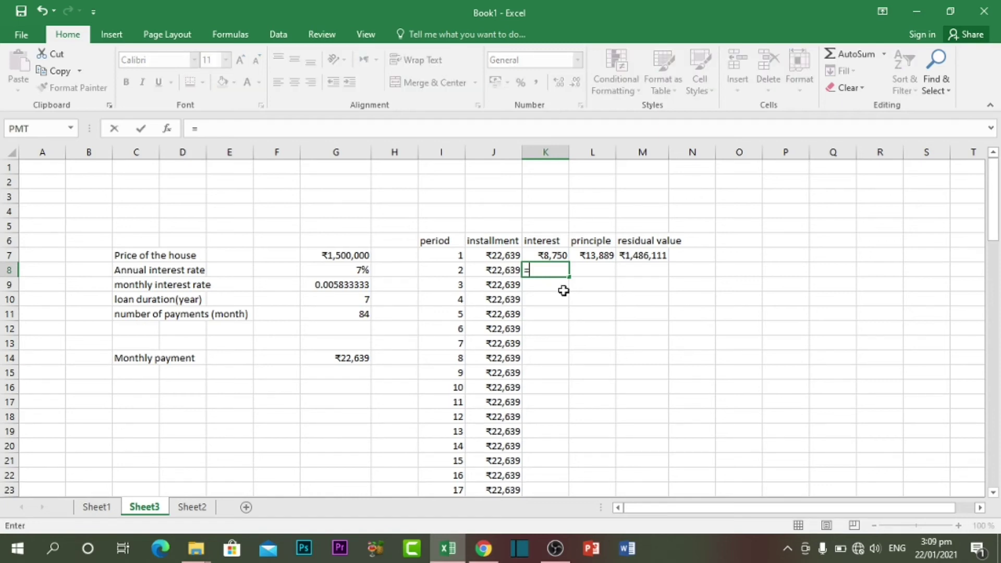
pyautogui.click(334, 287)
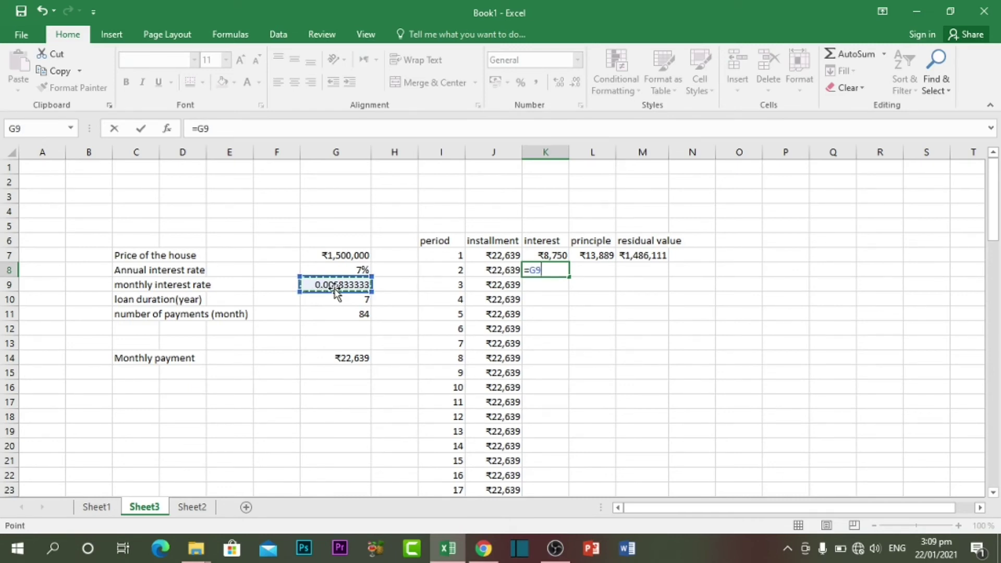
pyautogui.press('F4')
pyautogui.write('*')
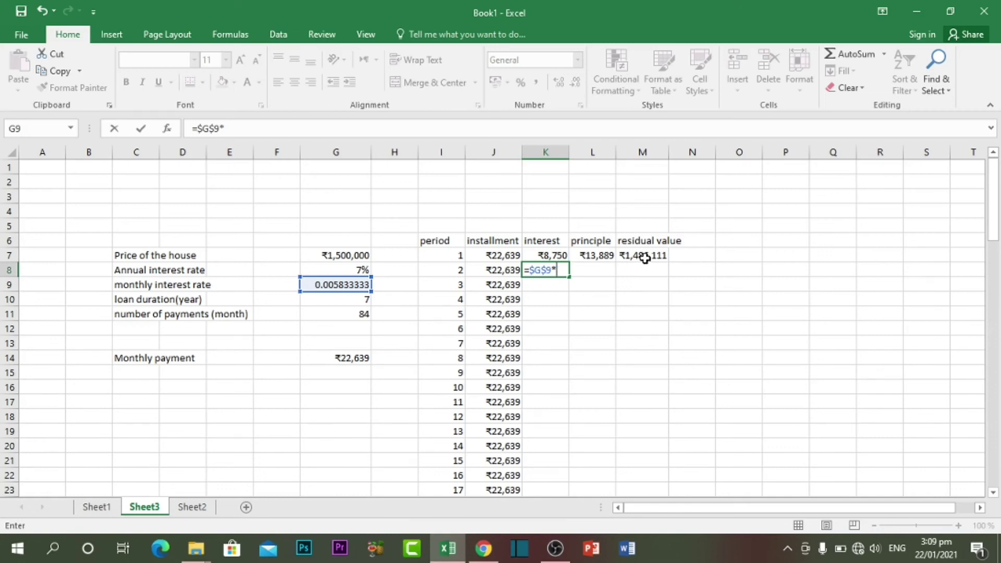
pyautogui.click(645, 256)
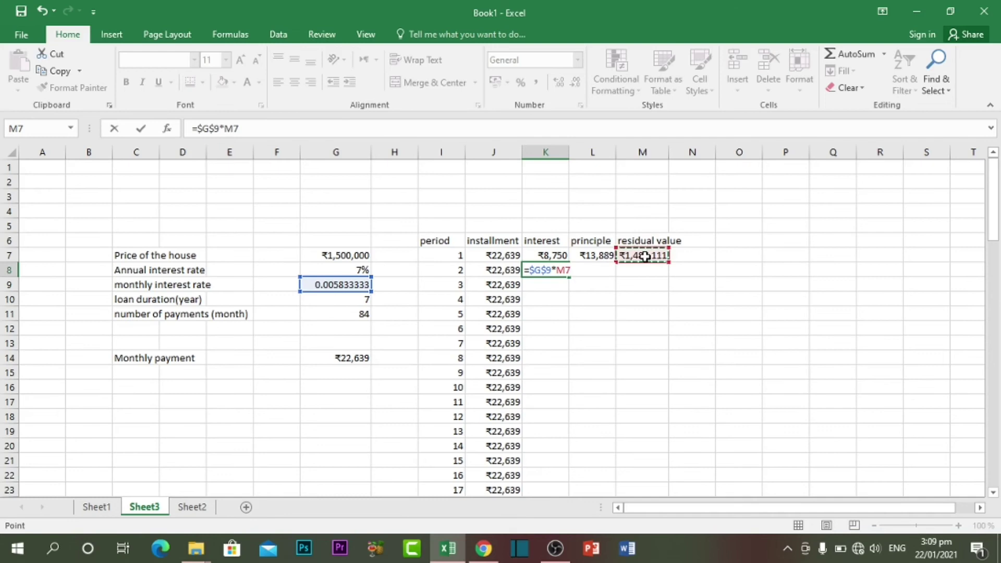
pyautogui.press('Return')
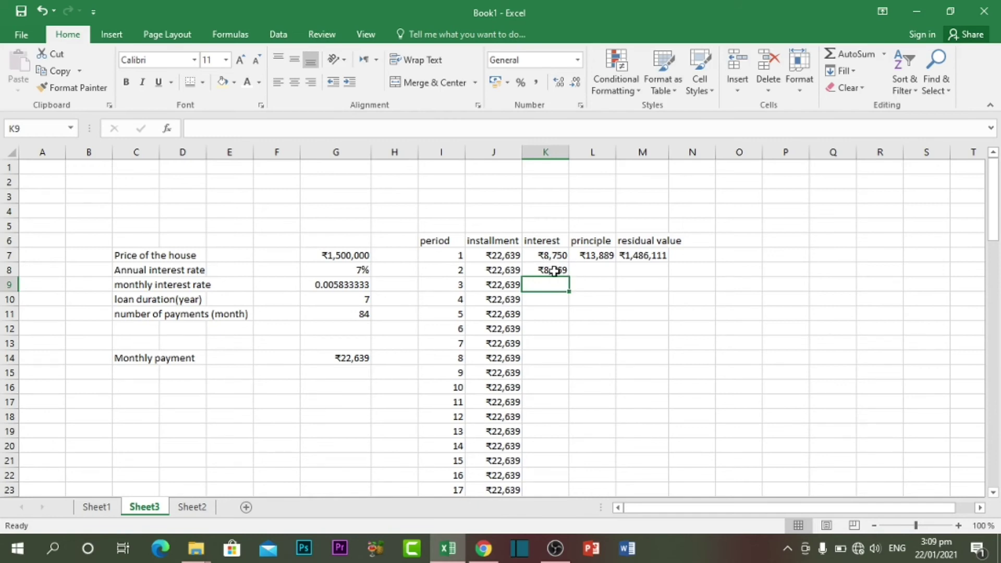
pyautogui.click(634, 256)
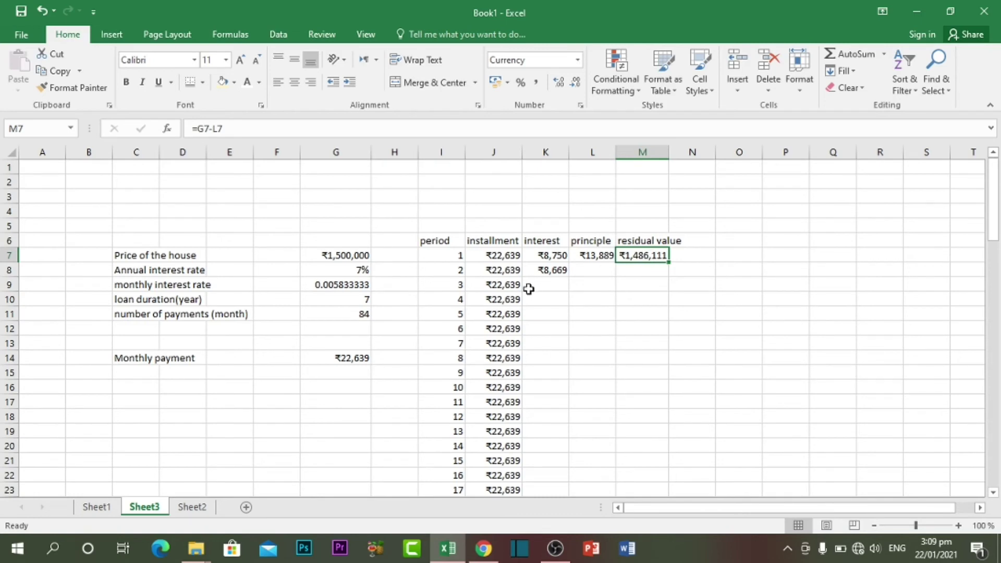
# Calculate the second period's principle in L8 as installment minus interest with =J8-K8
pyautogui.click(594, 272)
pyautogui.write('=')
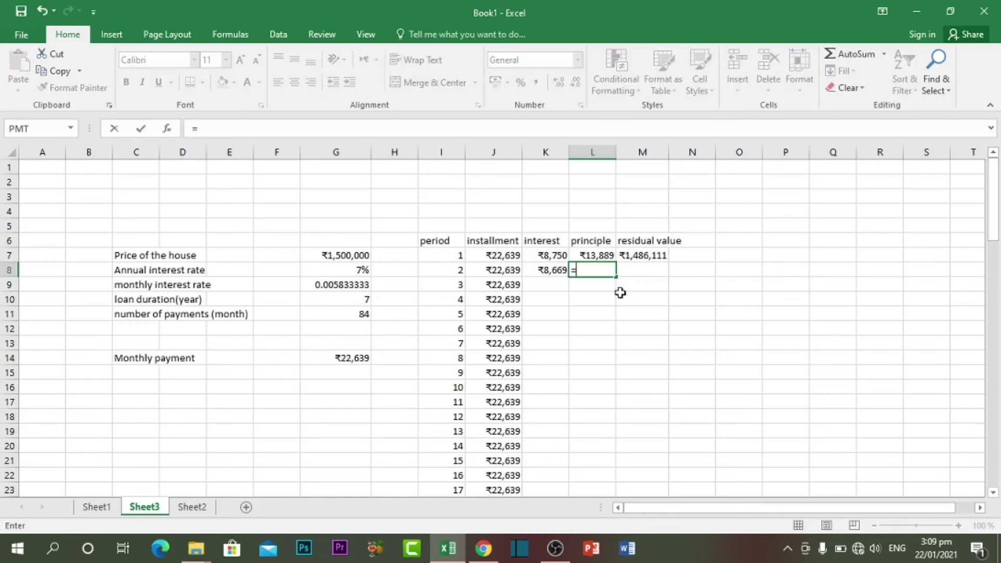
pyautogui.click(496, 269)
pyautogui.write('-')
pyautogui.click(546, 271)
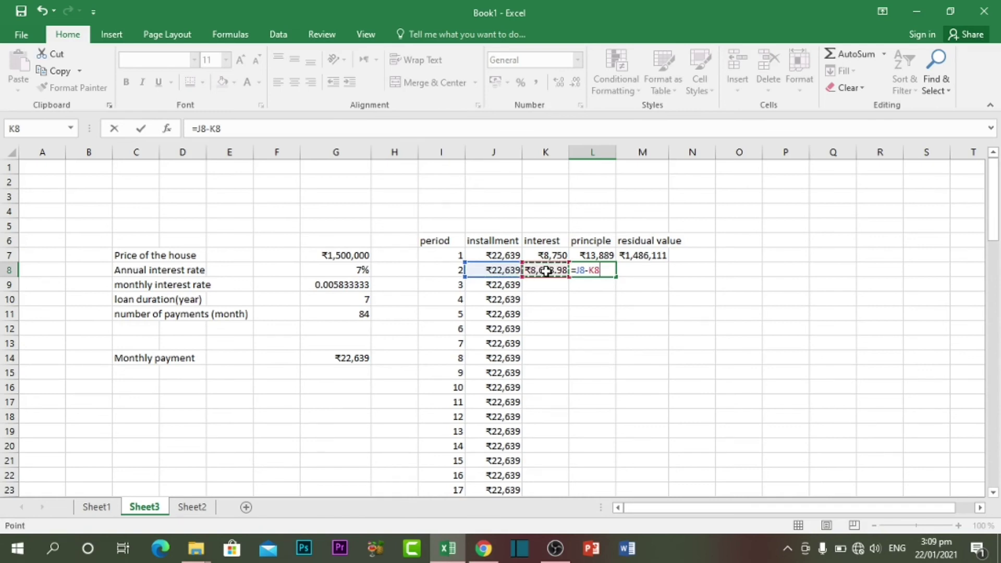
pyautogui.press('Return')
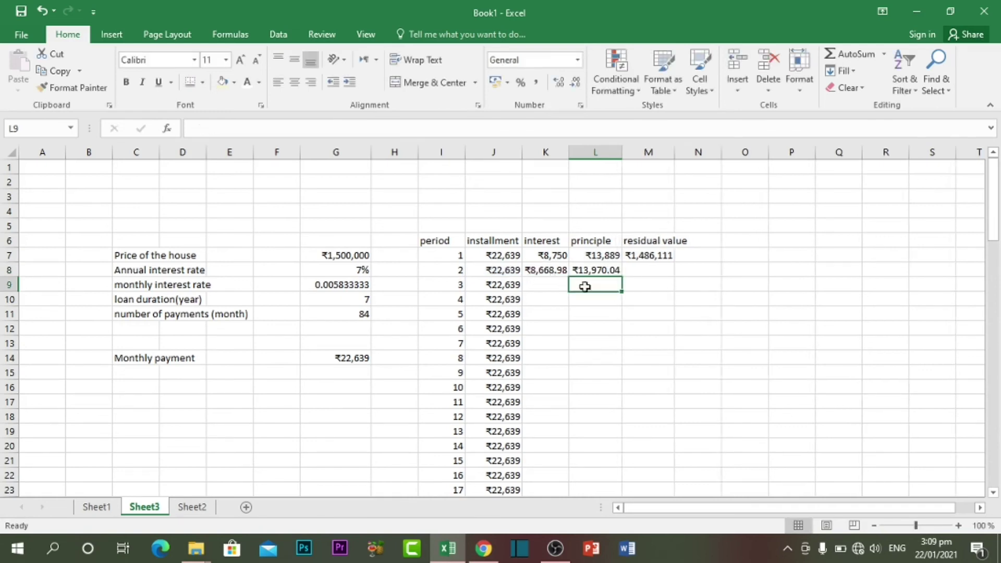
# Calculate the second period's residual value in M8 as the previous residual value minus principle with =M7-L8
pyautogui.click(647, 269)
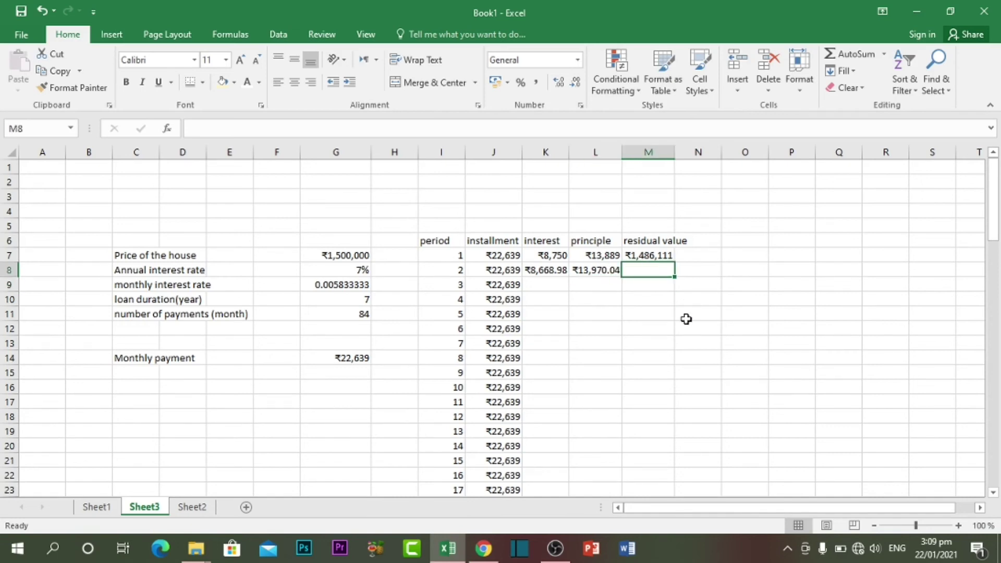
pyautogui.write('=')
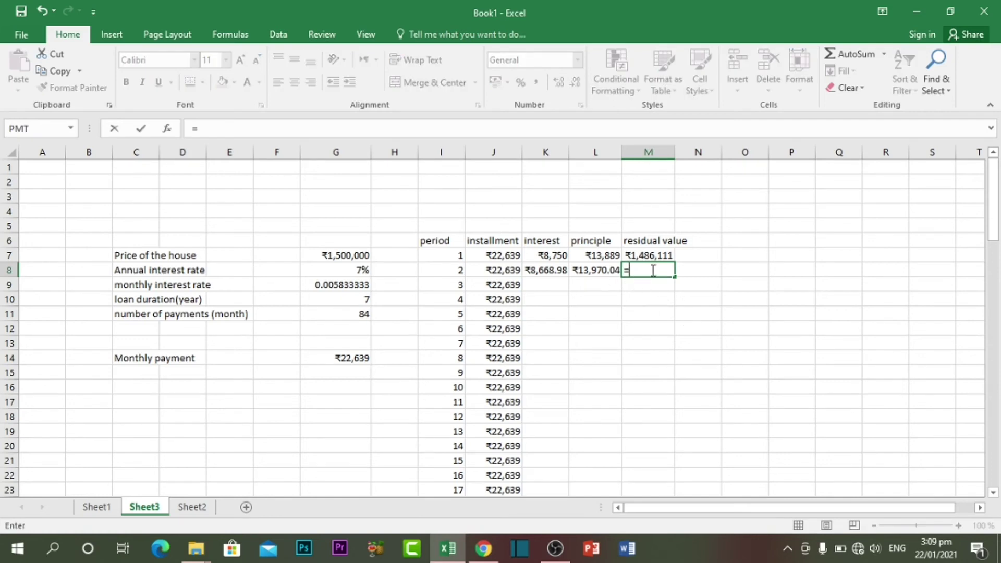
pyautogui.click(648, 255)
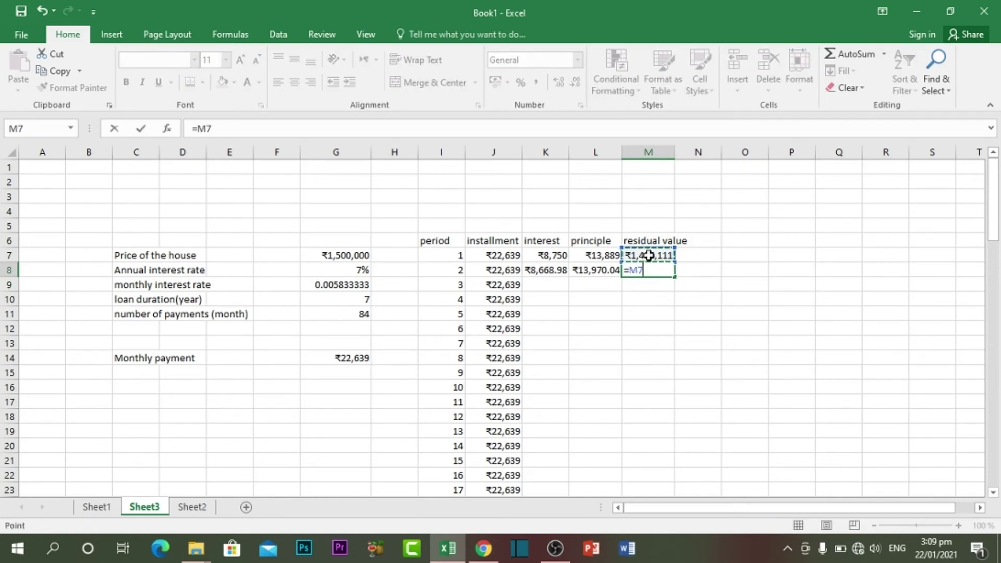
pyautogui.write('-')
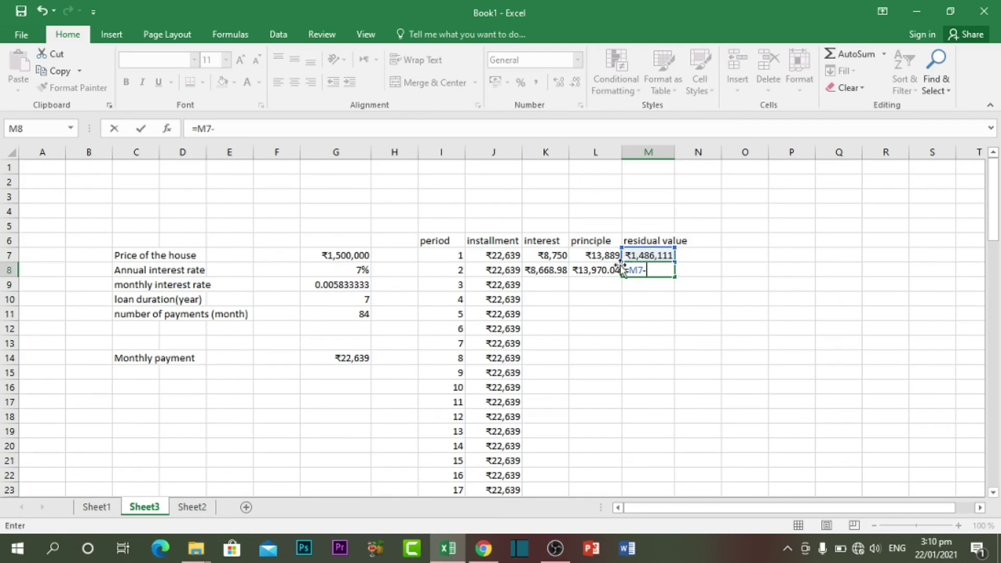
pyautogui.click(593, 270)
pyautogui.press('Return')
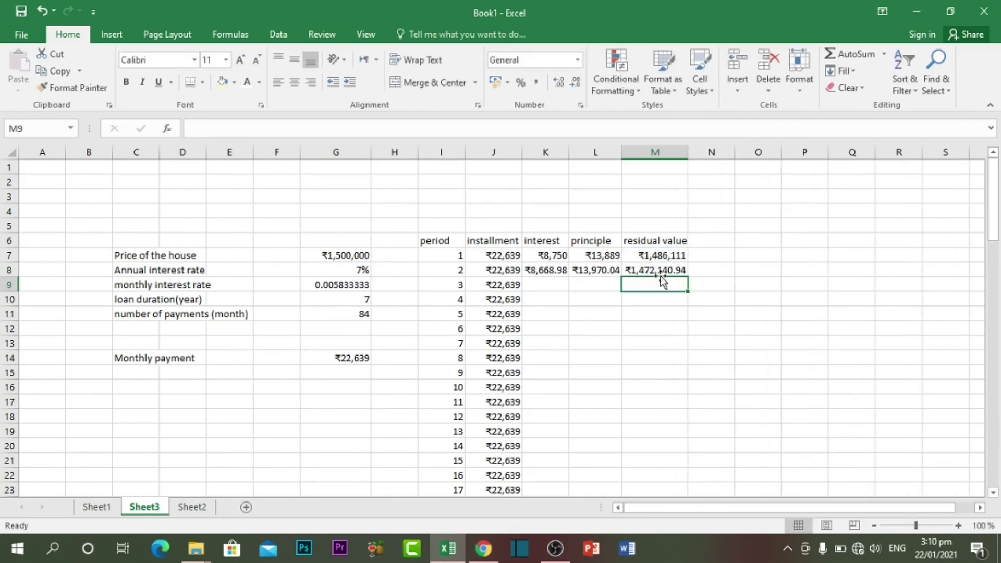
# Show the second period's interest, principle and residual value in K8:M8 without decimal places
pyautogui.click(549, 270)
pyautogui.moveTo(598, 269); pyautogui.dragTo(628, 270)
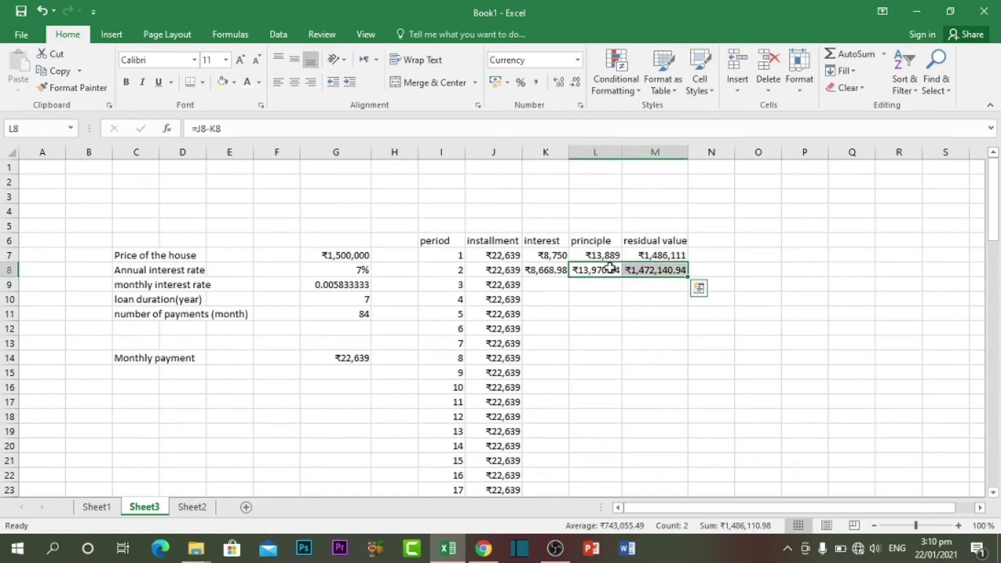
pyautogui.click(601, 269)
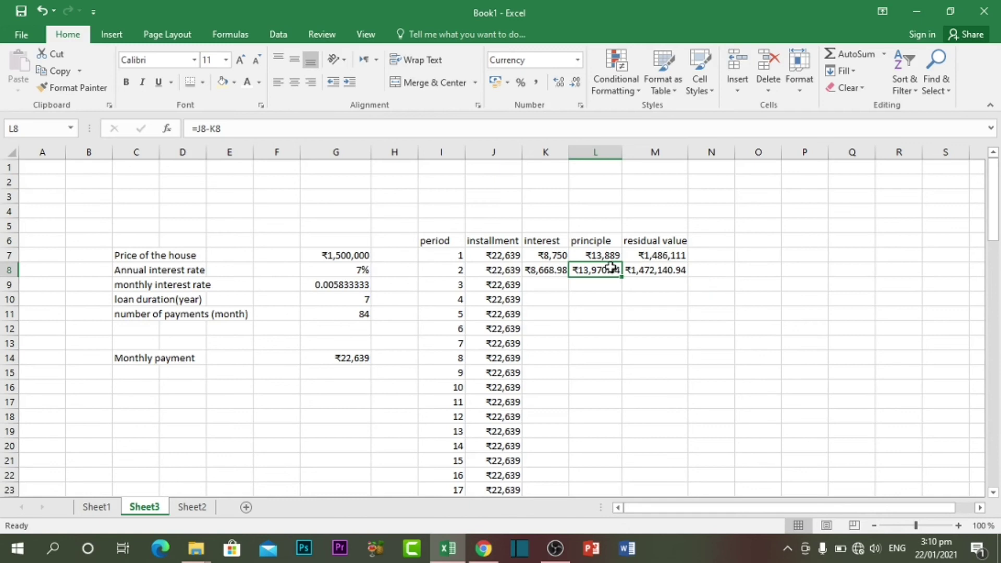
pyautogui.moveTo(547, 269); pyautogui.dragTo(655, 270)
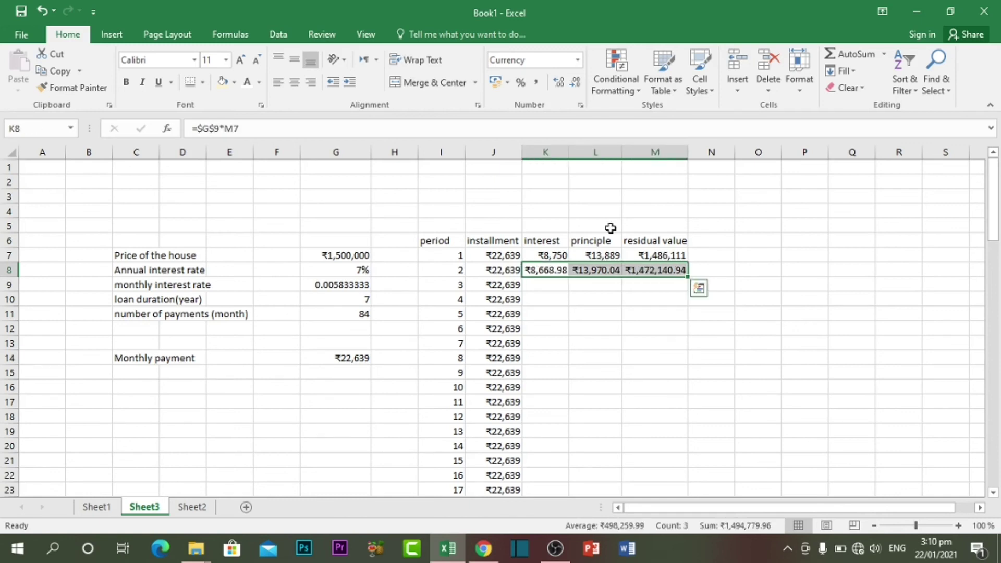
pyautogui.click(574, 82)
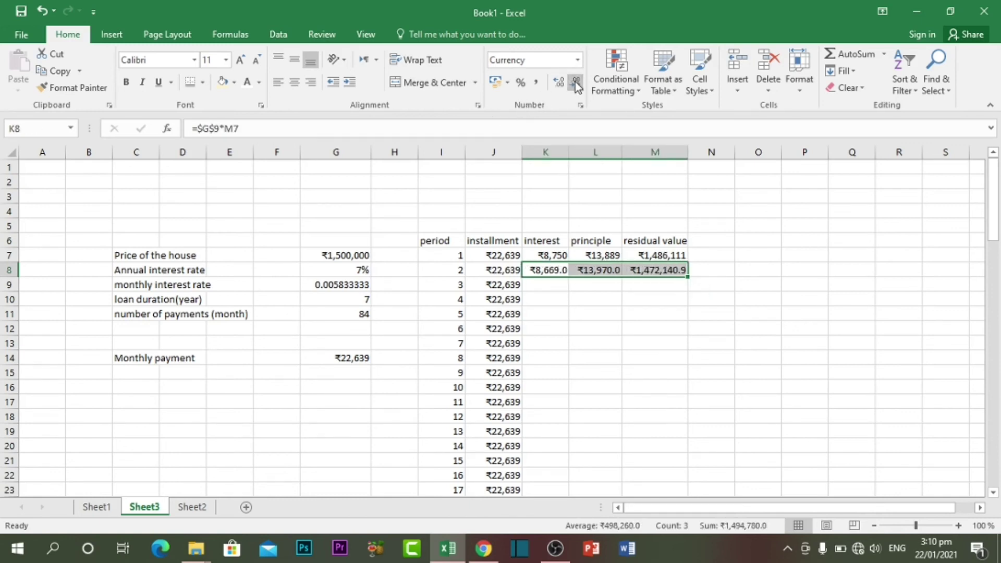
pyautogui.click(574, 82)
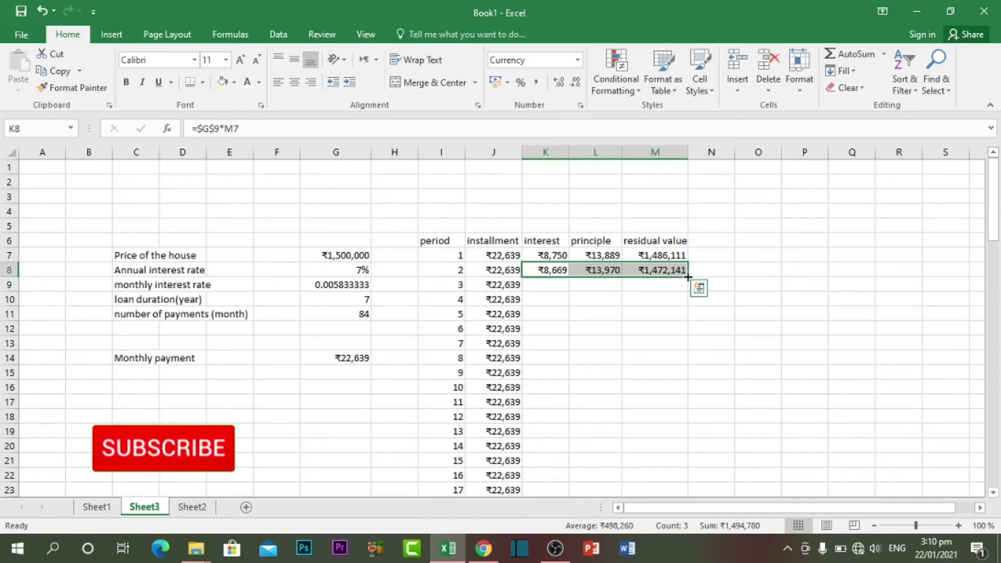
# Fill the interest, principle and residual value formulas from K8:M8 down through period 84 and check the final residual value in M90
pyautogui.doubleClick(688, 276)
pyautogui.scroll(-7, 729, 379)
pyautogui.scroll(-20, 728, 379)
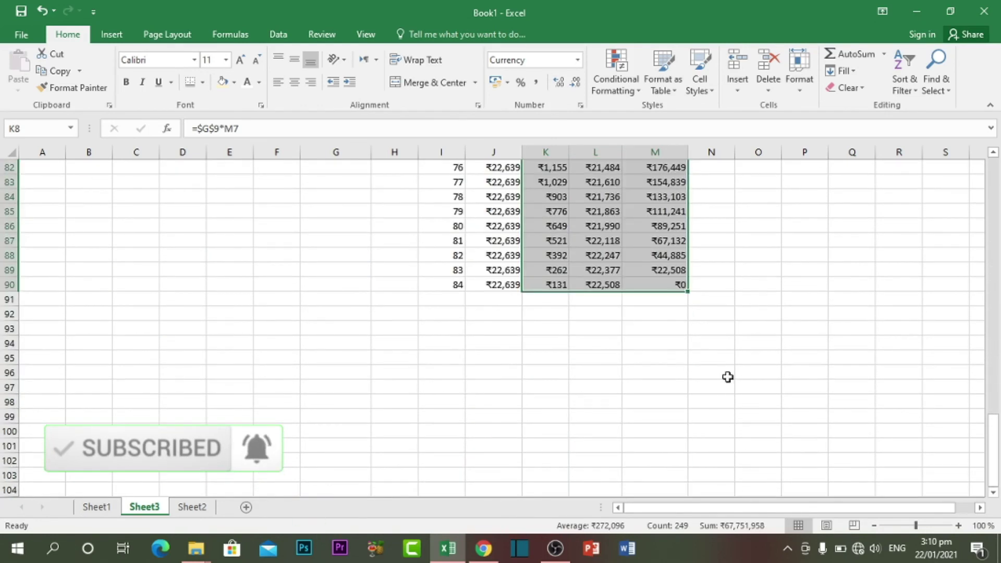
pyautogui.scroll(4, 630, 336)
pyautogui.scroll(-3, 695, 375)
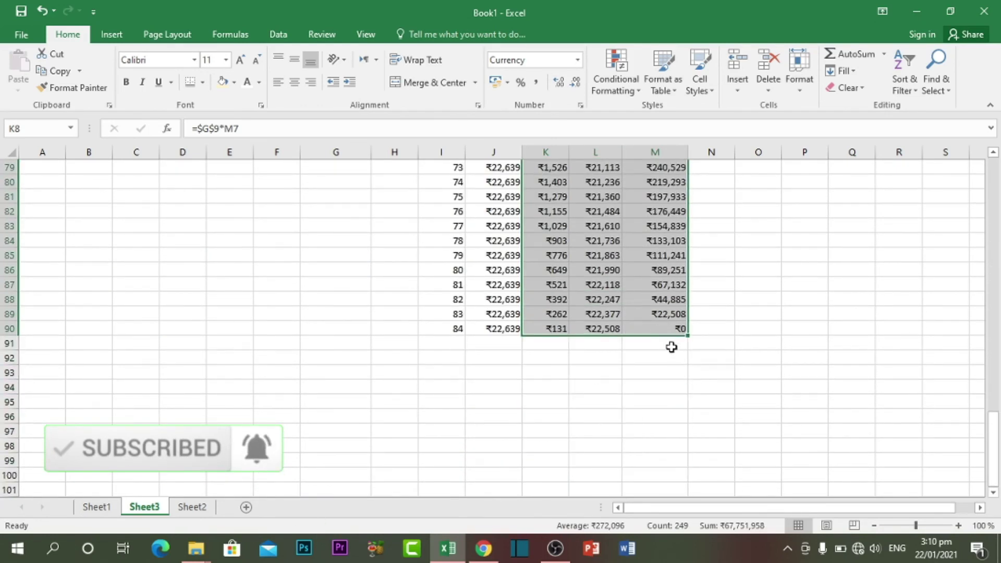
pyautogui.click(693, 370)
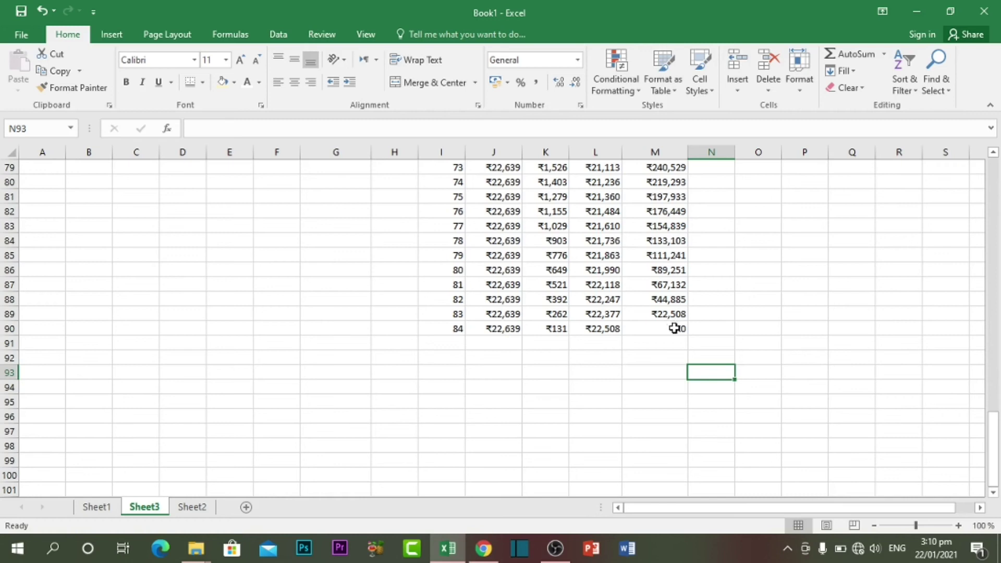
pyautogui.click(661, 328)
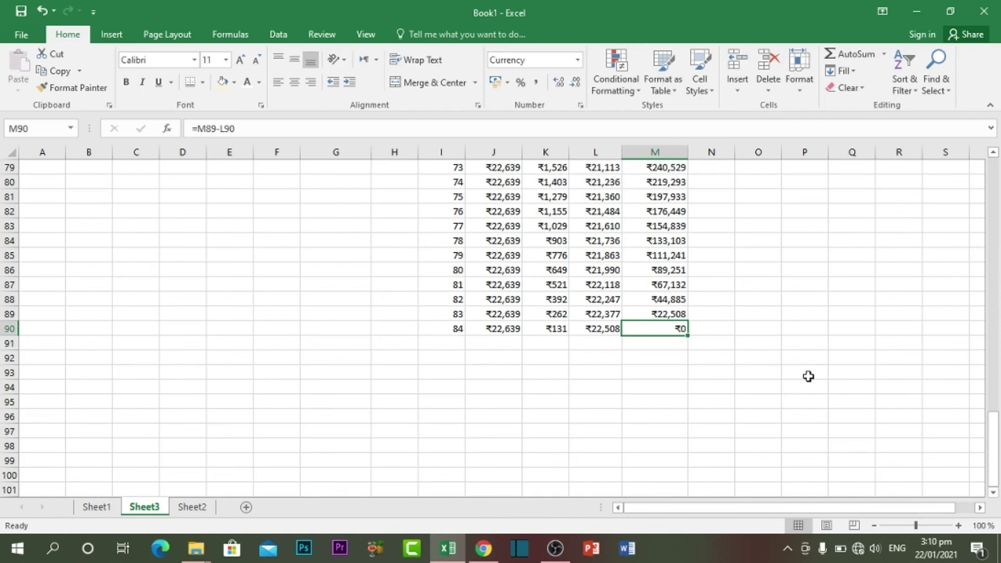
pyautogui.scroll(7, 807, 376)
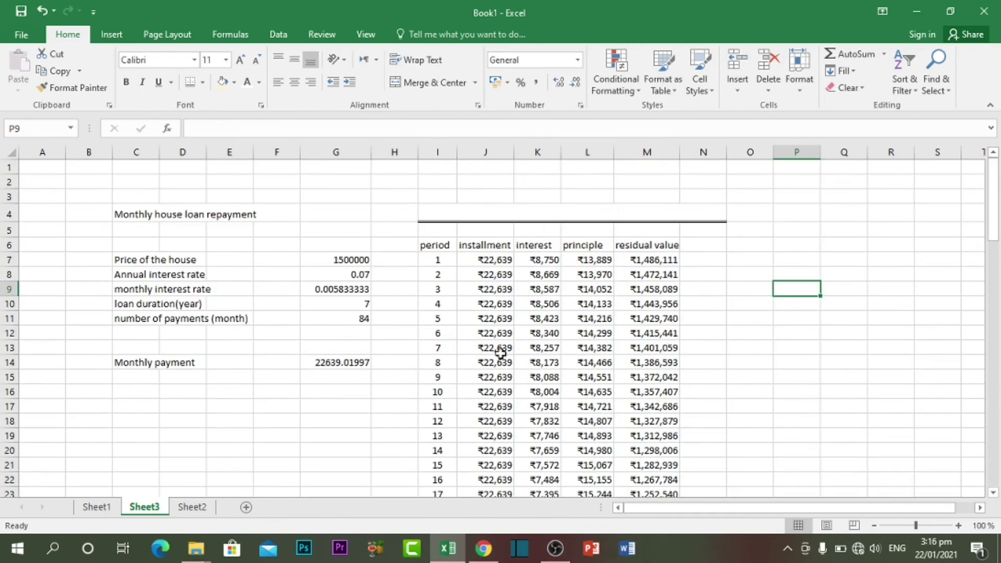
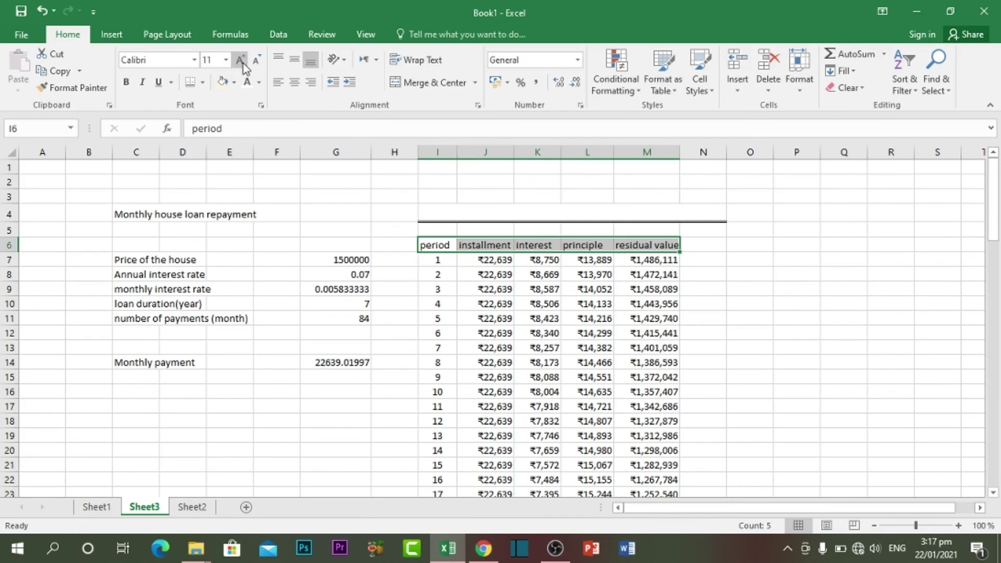
# Set the schedule's header row I6:M6 to Arial at size 12
pyautogui.click(240, 59)
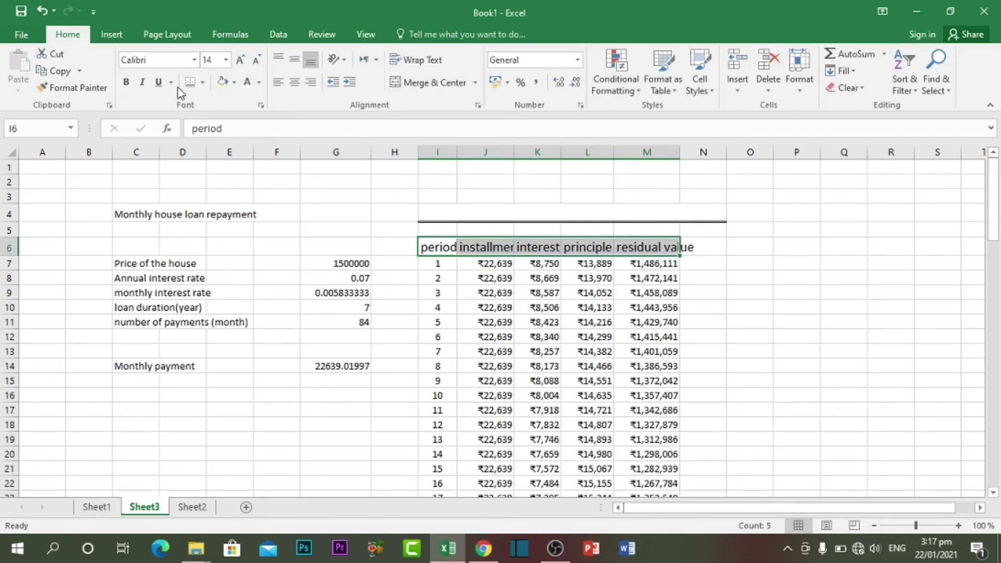
pyautogui.click(166, 55)
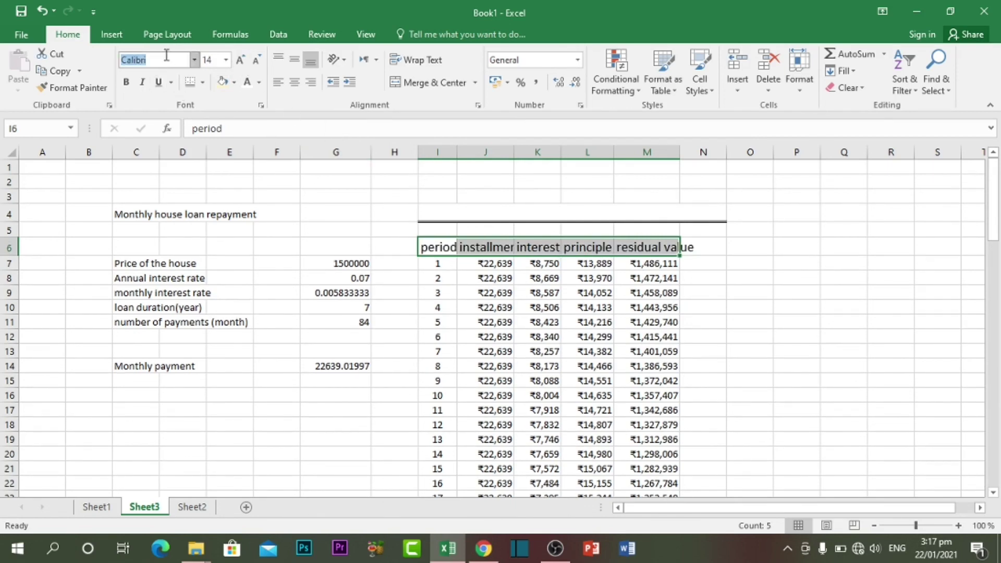
pyautogui.write('Arial')
pyautogui.press('Return')
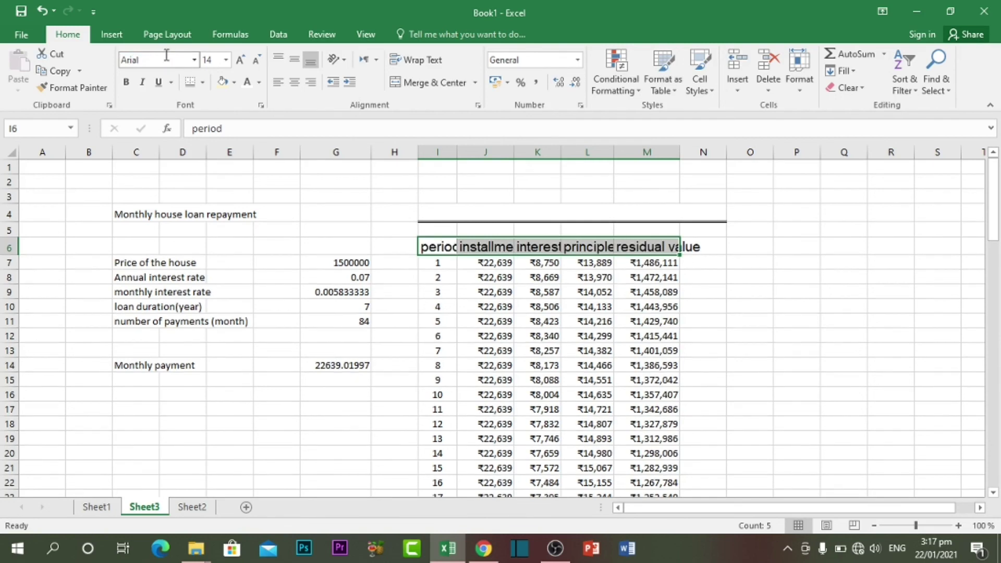
pyautogui.click(257, 63)
pyautogui.click(257, 63)
pyautogui.click(240, 60)
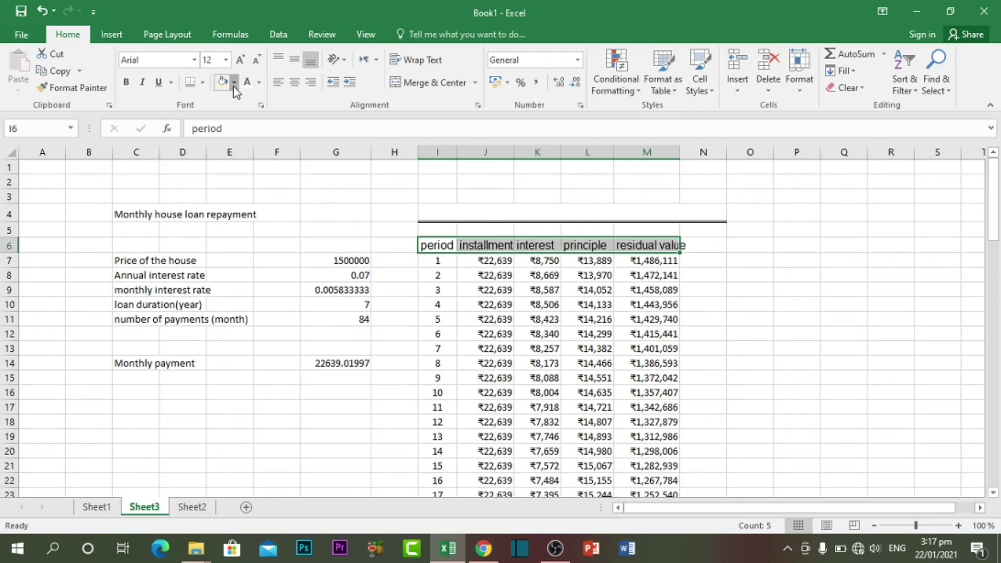
# Give the schedule header cells I6:M6 a light blue fill and white text
pyautogui.click(234, 85)
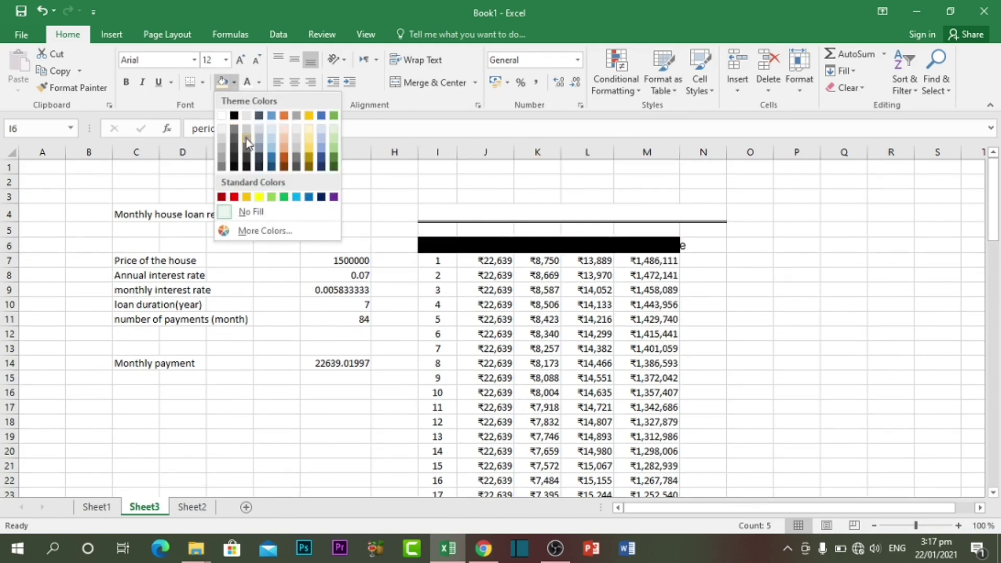
pyautogui.click(296, 197)
pyautogui.click(259, 83)
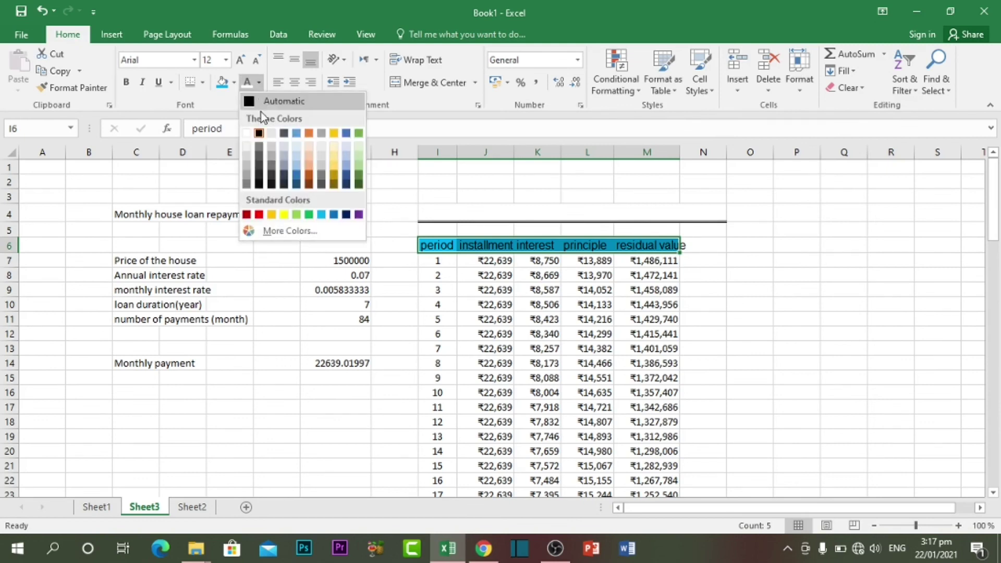
pyautogui.click(247, 135)
pyautogui.click(810, 365)
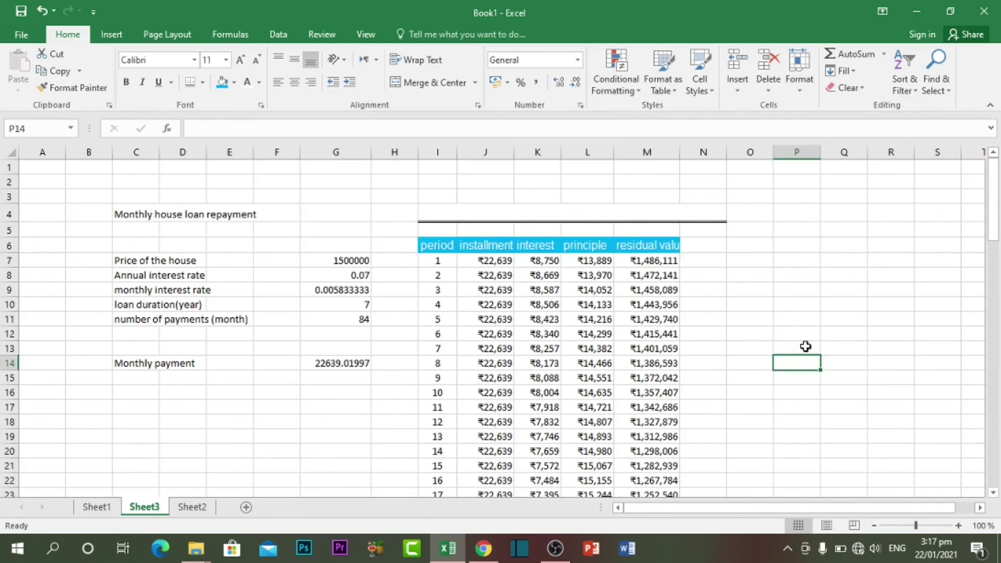
# Autofit the widths of columns J through M to their header text
pyautogui.doubleClick(513, 151)
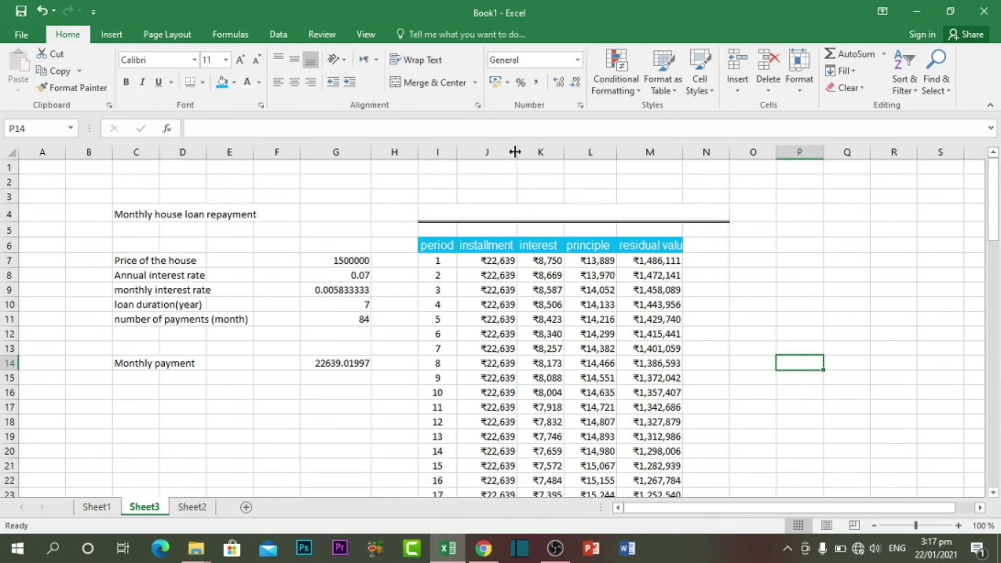
pyautogui.doubleClick(613, 155)
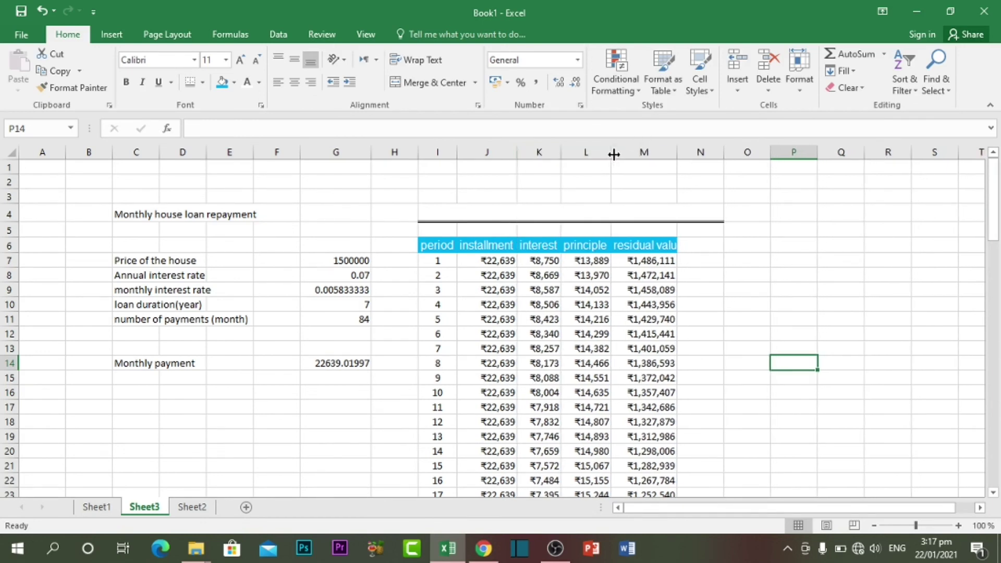
pyautogui.doubleClick(676, 151)
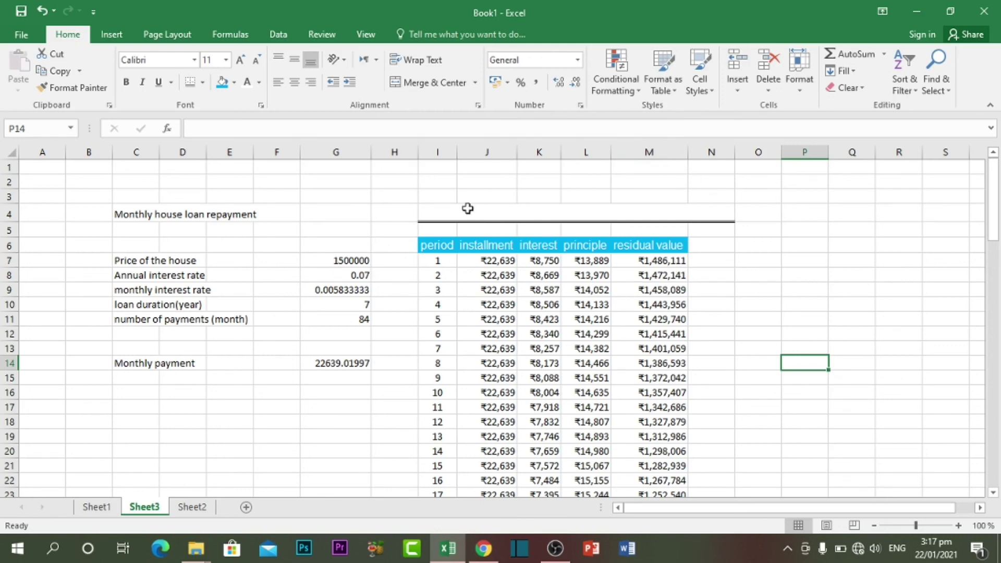
# Enter the title "Details for interest and priciple of each month" in the merged cell I4 above the schedule
pyautogui.click(588, 218)
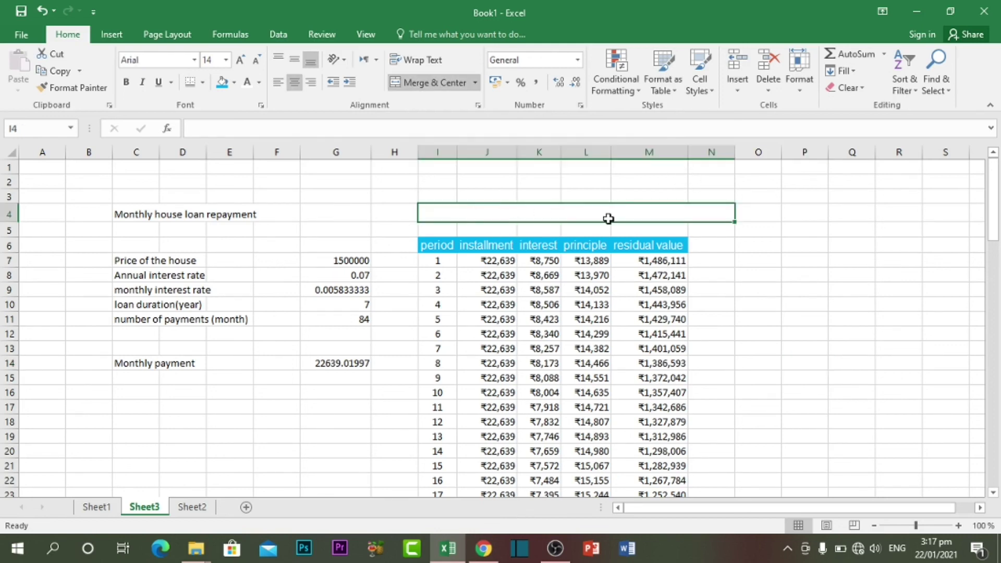
pyautogui.write('Deta')
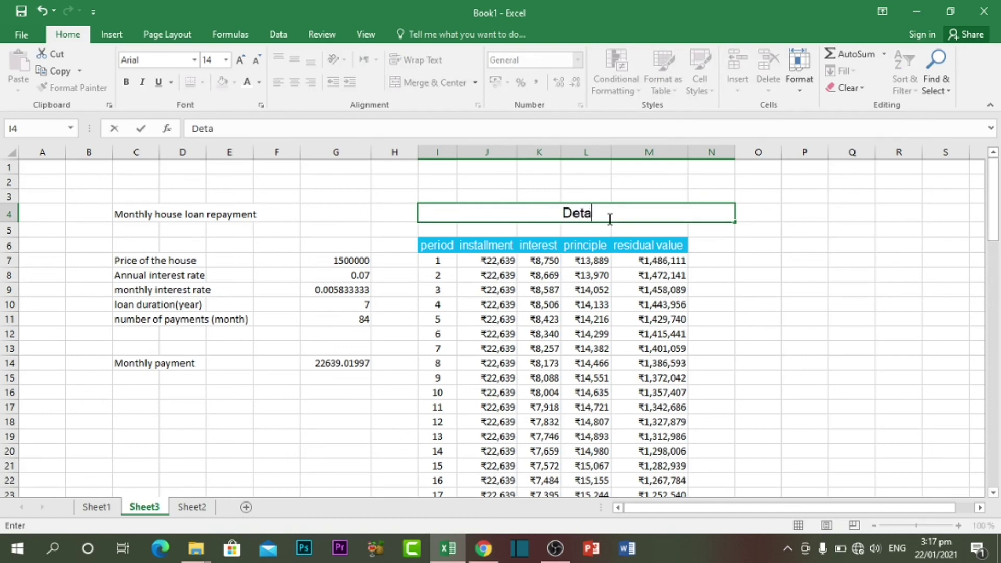
pyautogui.write('ils fo')
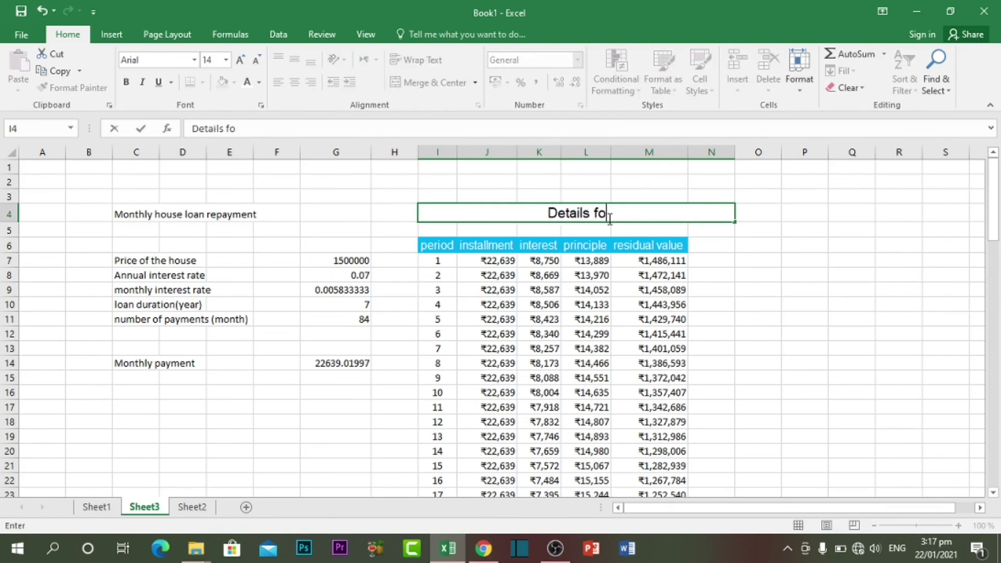
pyautogui.write('r in')
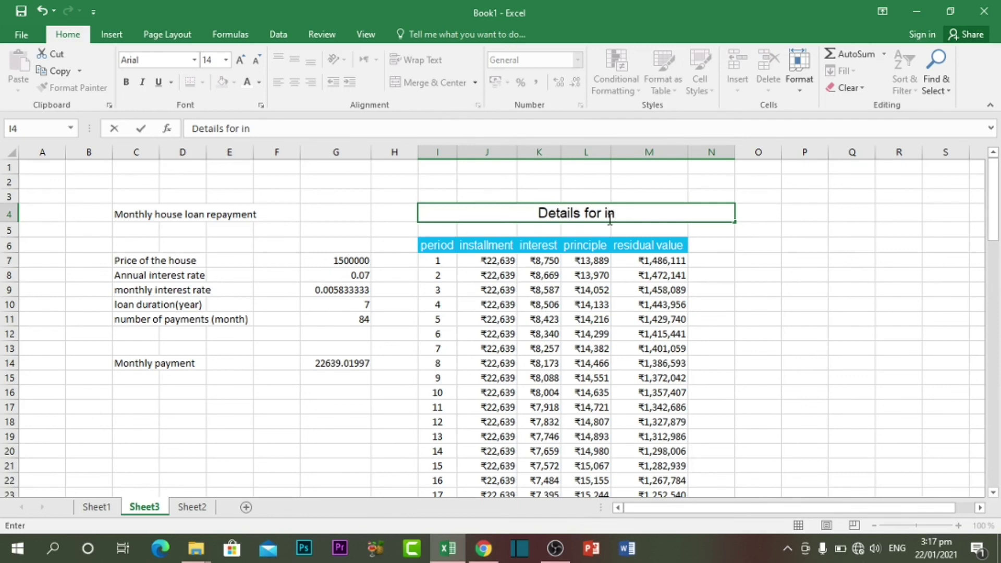
pyautogui.press('BackSpace')
pyautogui.press('BackSpace')
pyautogui.press('BackSpace')
pyautogui.write('interess')
pyautogui.press('BackSpace')
pyautogui.write('t and pri')
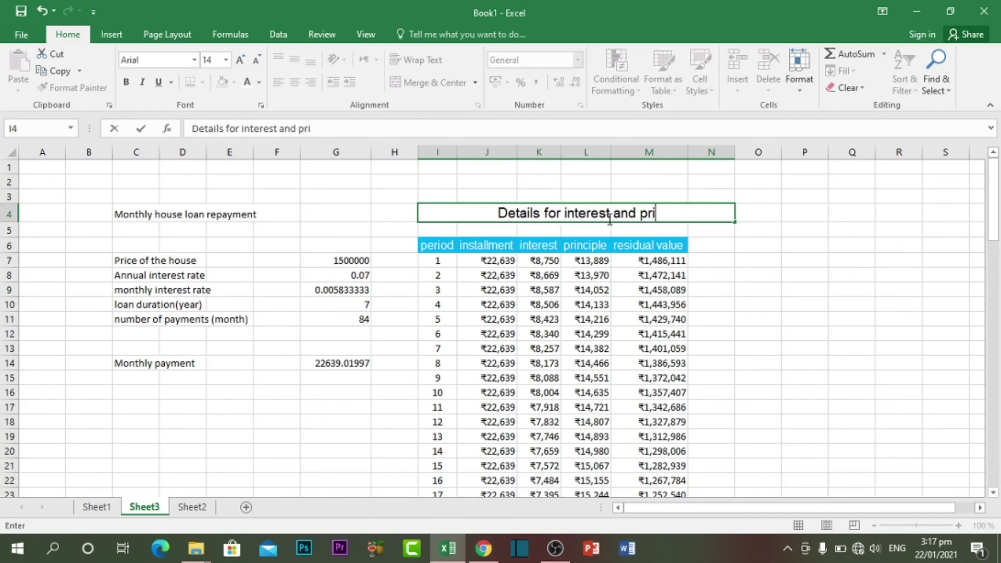
pyautogui.write('ciple of eac')
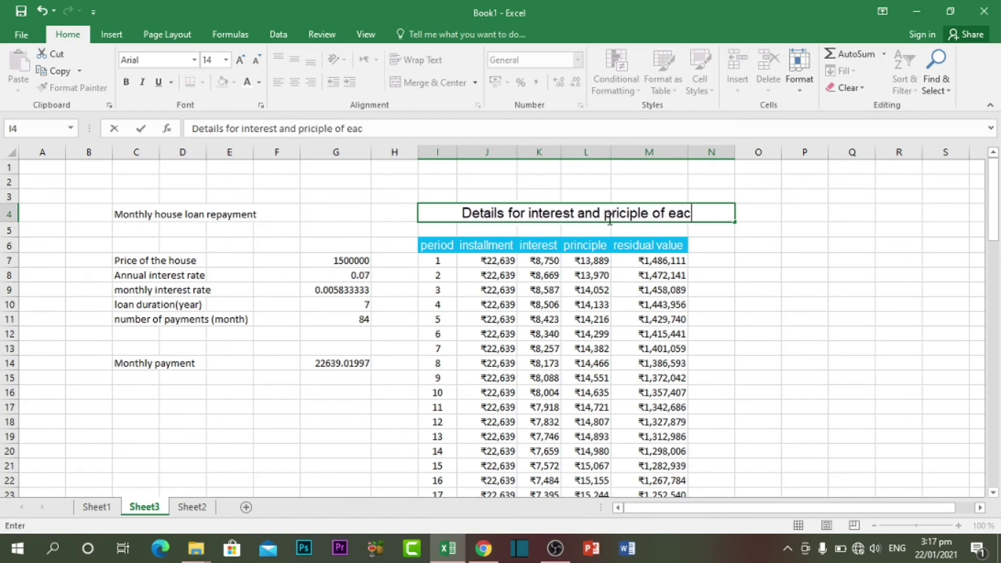
pyautogui.press('BackSpace')
pyautogui.write('ch month')
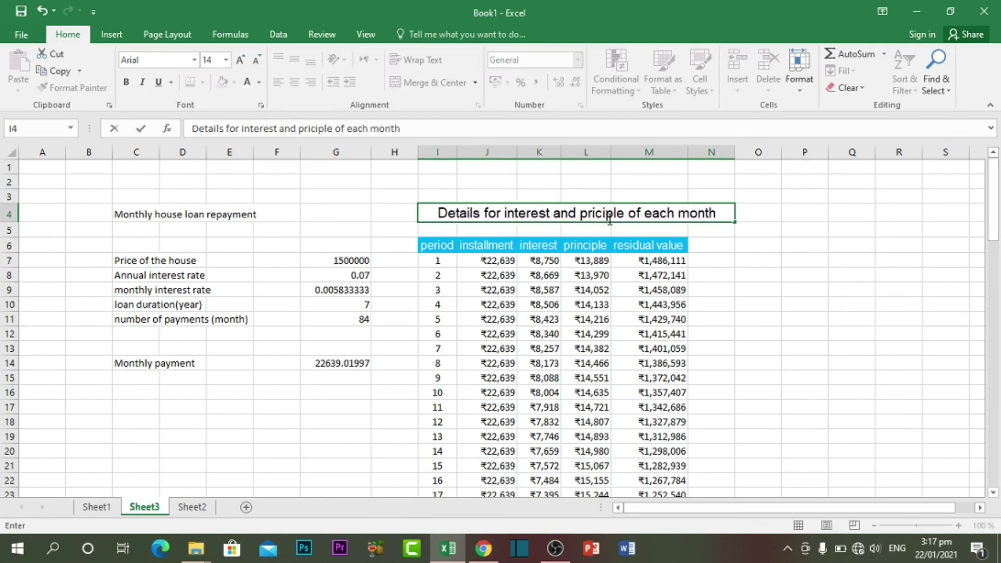
pyautogui.click(759, 295)
# Left-align the schedule title in the merged cell I4
pyautogui.click(566, 217)
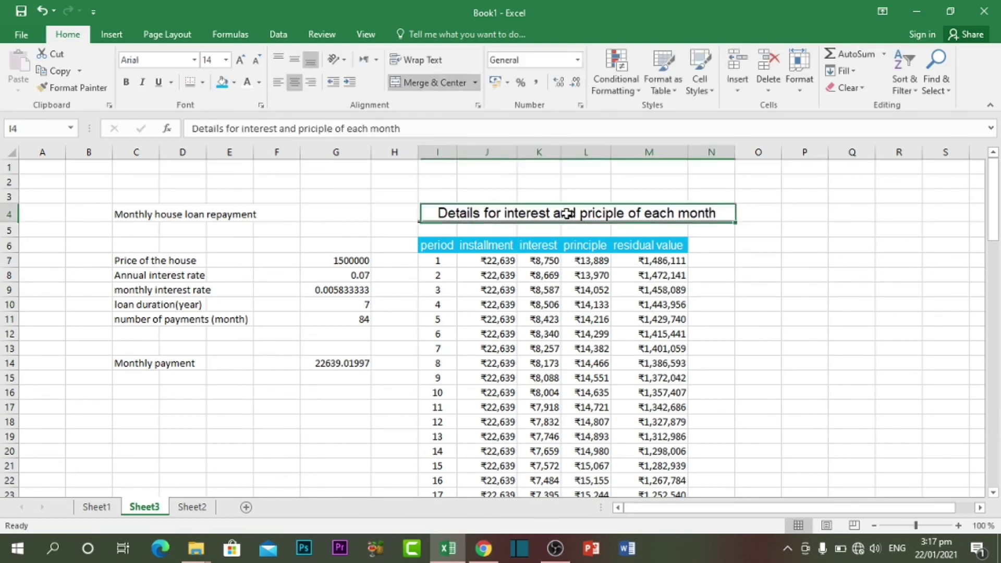
pyautogui.click(280, 86)
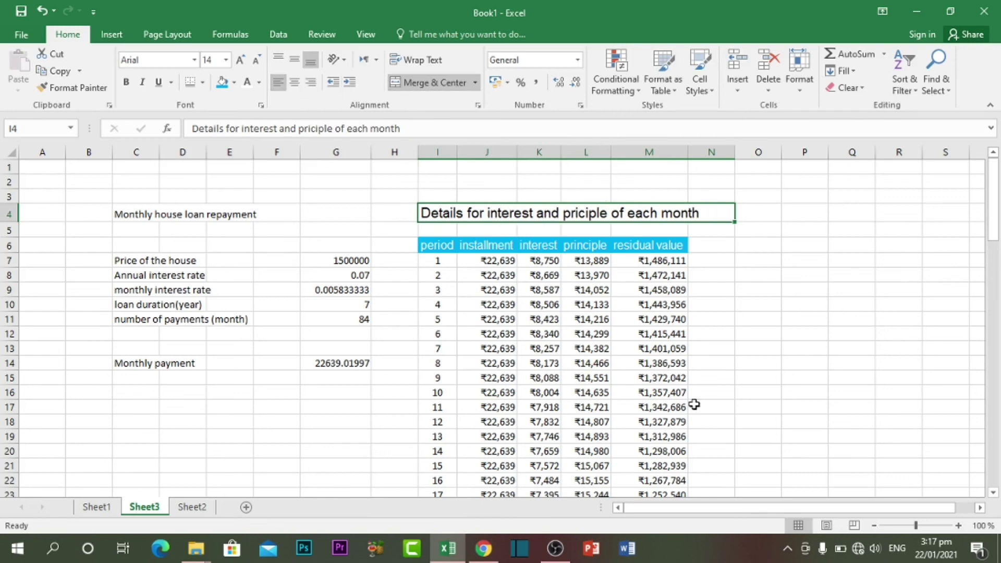
pyautogui.moveTo(938, 479); pyautogui.dragTo(938, 466)
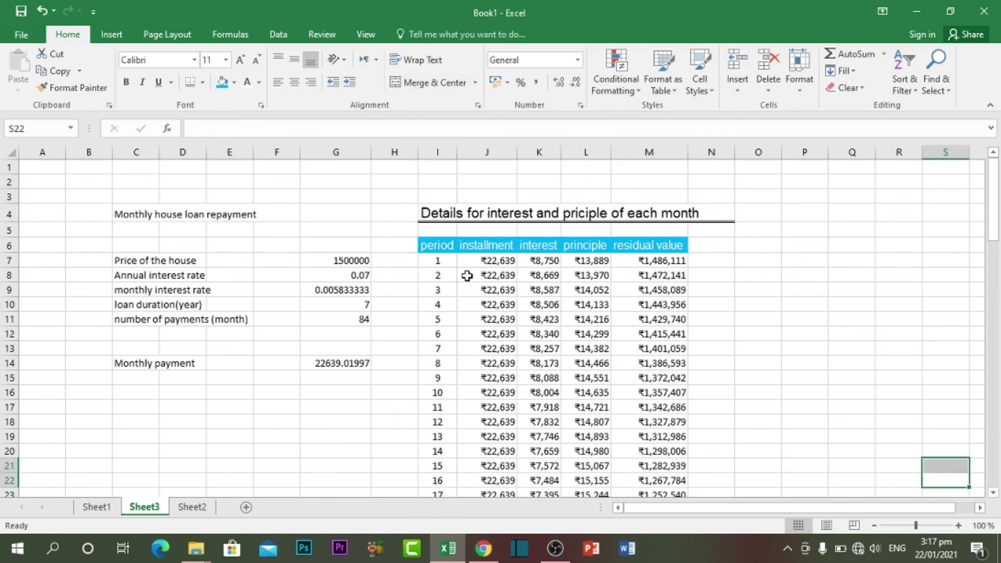
# Format the "Monthly house loan repayment" heading in C4:G4 with a light blue fill, white text and font size 14
pyautogui.moveTo(128, 208); pyautogui.dragTo(350, 216)
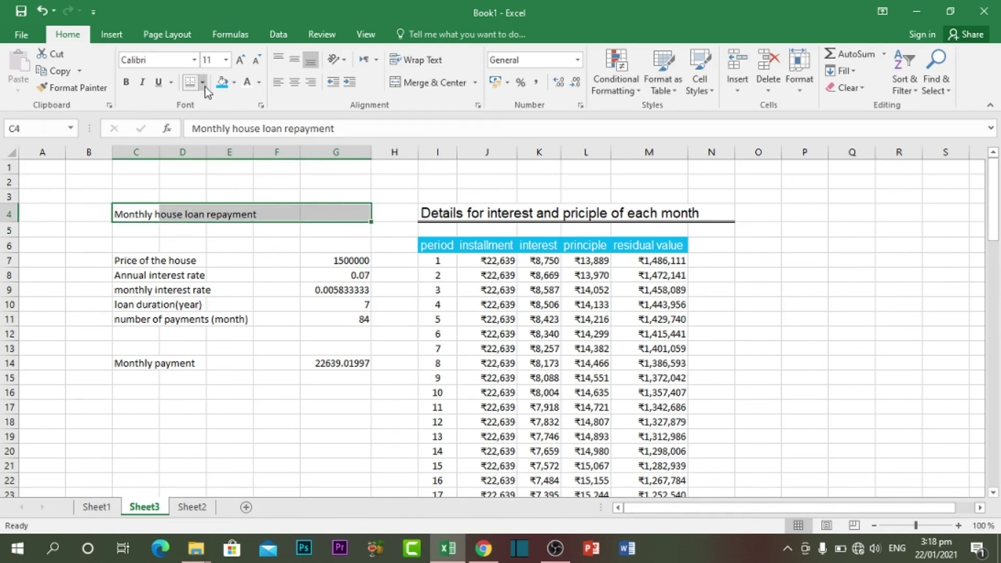
pyautogui.click(224, 88)
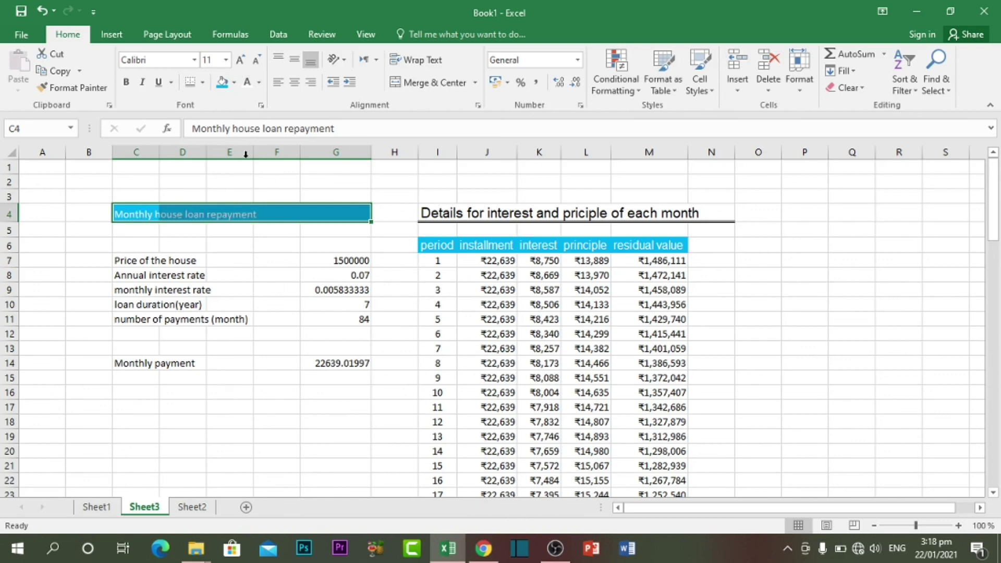
pyautogui.click(240, 60)
pyautogui.click(240, 61)
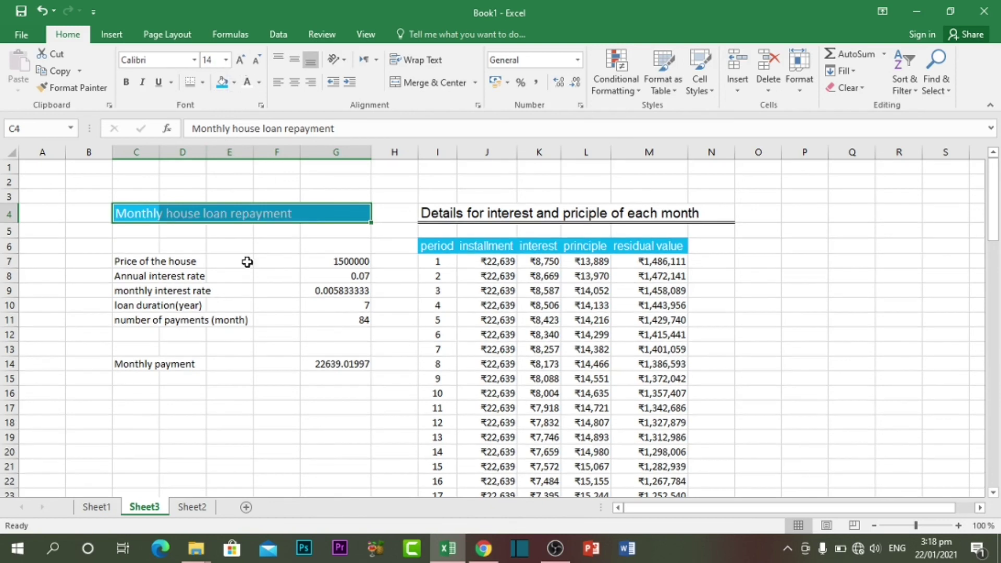
pyautogui.click(302, 304)
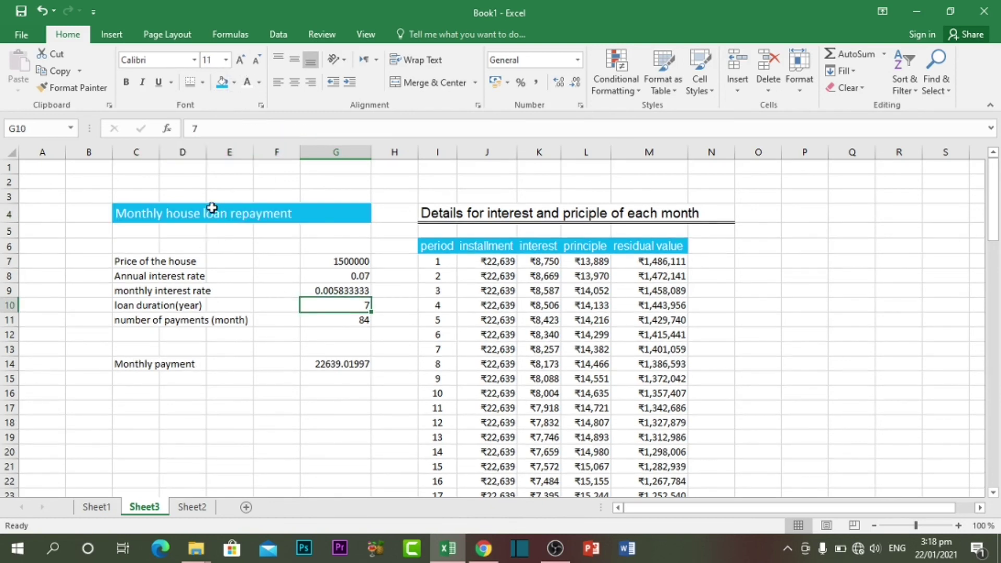
# Format the Monthly payment row C14:G14 with a light blue fill, white text and a font two sizes larger
pyautogui.moveTo(139, 364); pyautogui.dragTo(365, 364)
pyautogui.click(222, 82)
pyautogui.click(247, 82)
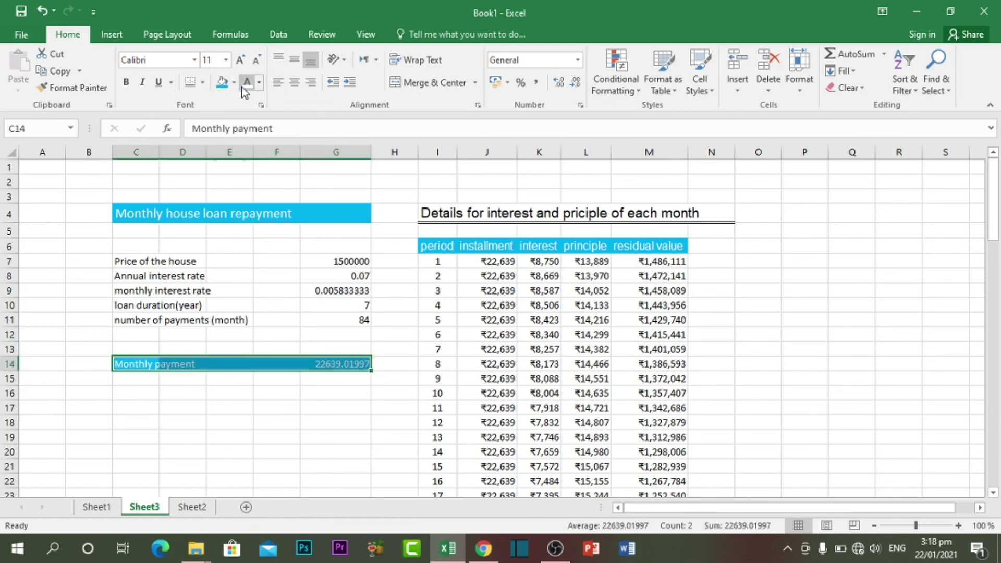
pyautogui.click(240, 60)
pyautogui.click(240, 60)
pyautogui.click(333, 411)
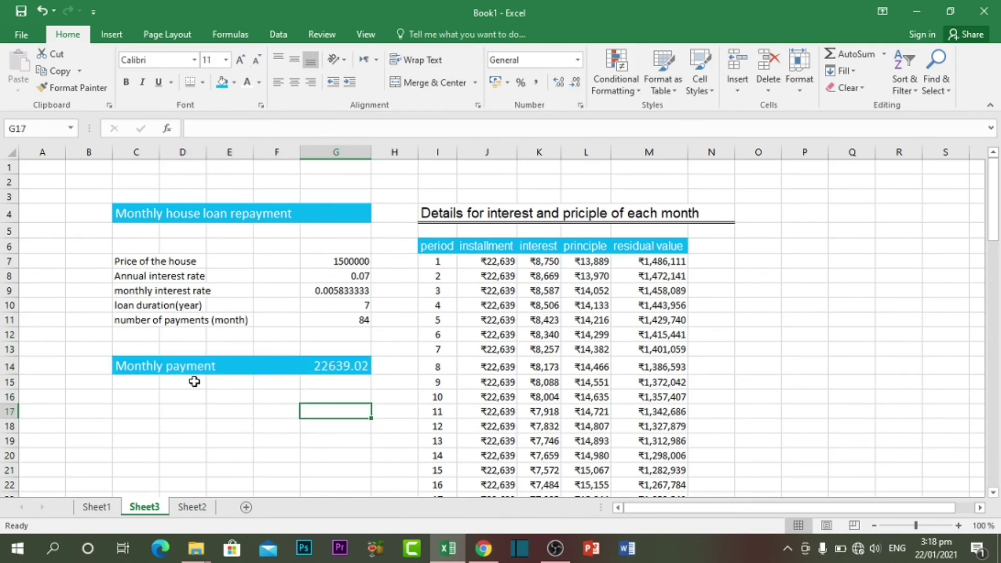
# Fill the loan input block C7:G11 with the lightest gold theme color
pyautogui.moveTo(123, 261); pyautogui.dragTo(356, 320)
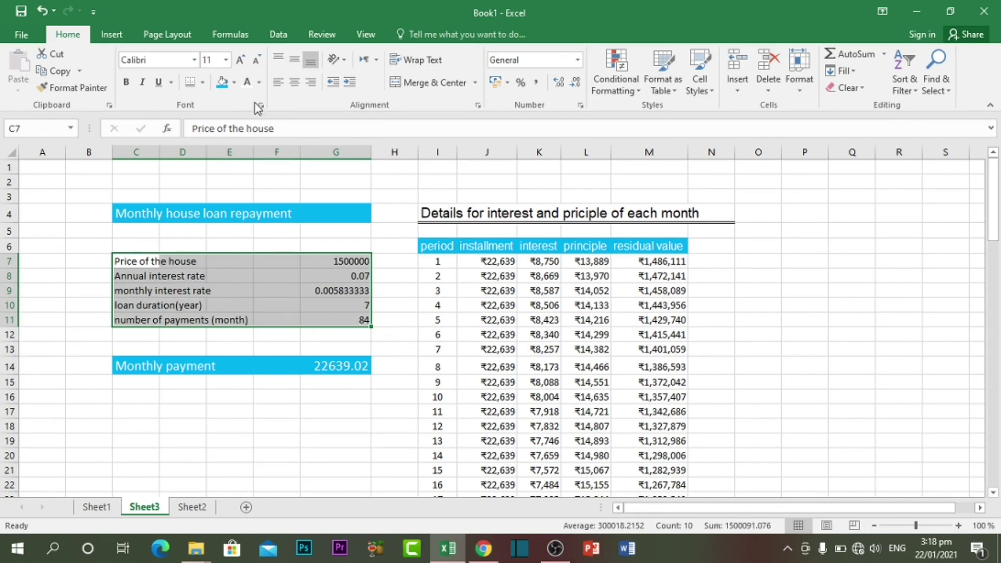
pyautogui.click(234, 82)
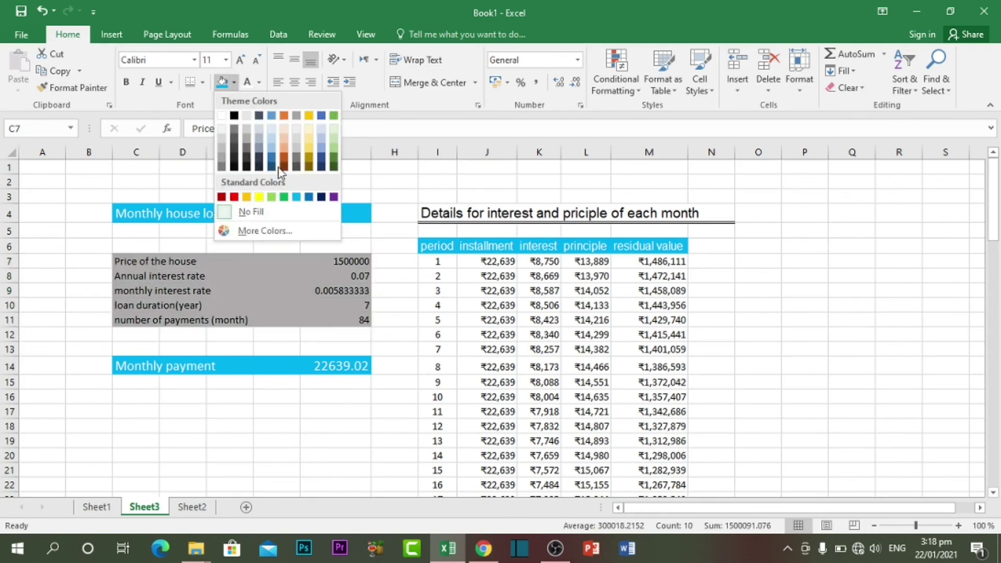
pyautogui.click(313, 130)
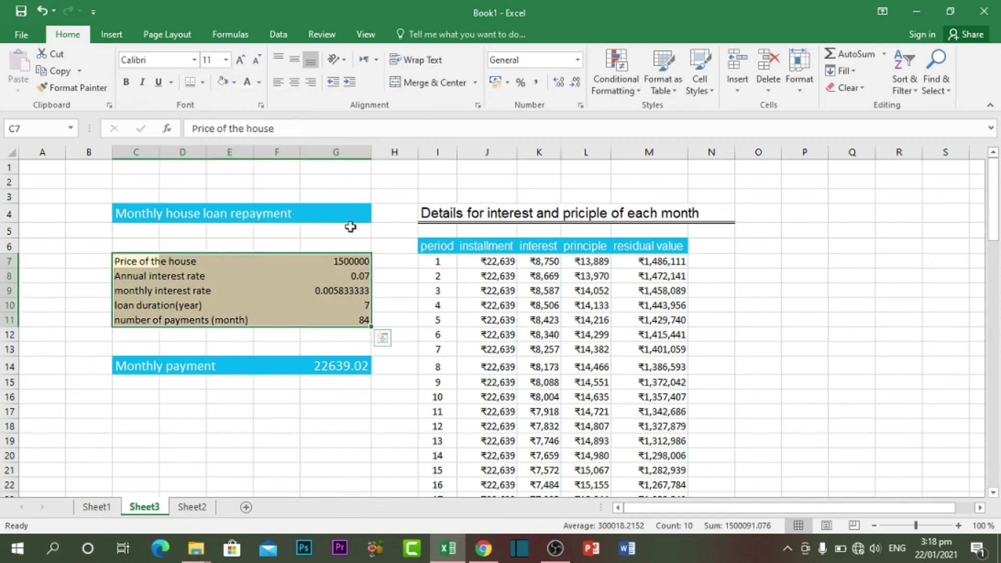
pyautogui.click(315, 423)
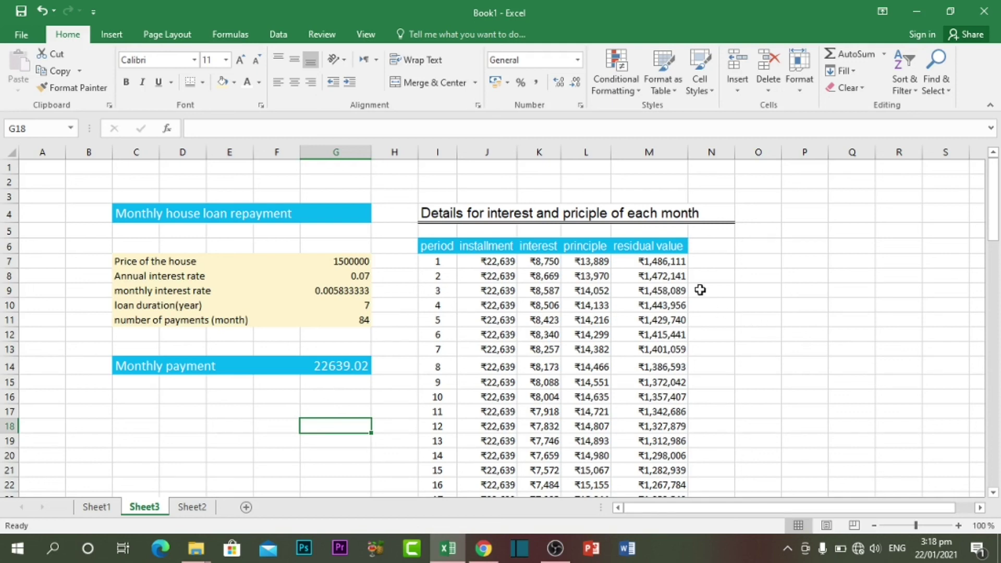
# Hide the gridlines on Sheet3
pyautogui.click(366, 34)
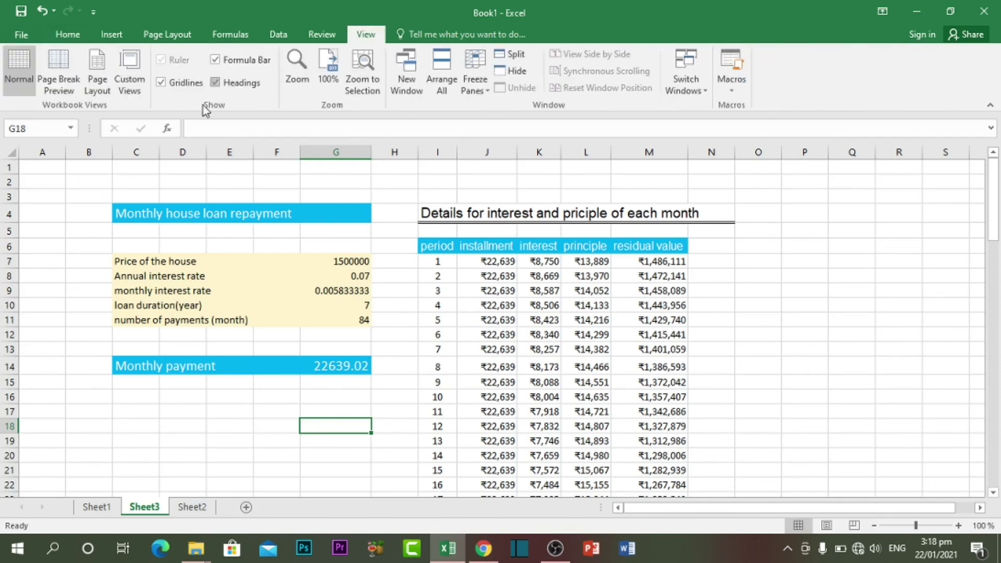
pyautogui.click(161, 82)
pyautogui.moveTo(853, 348); pyautogui.dragTo(850, 367)
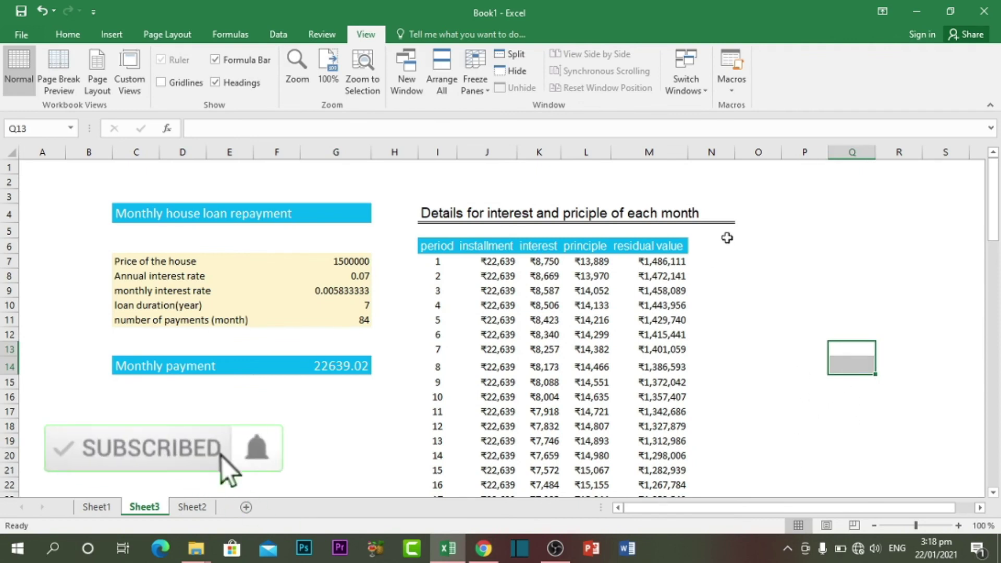
pyautogui.click(727, 215)
pyautogui.click(792, 248)
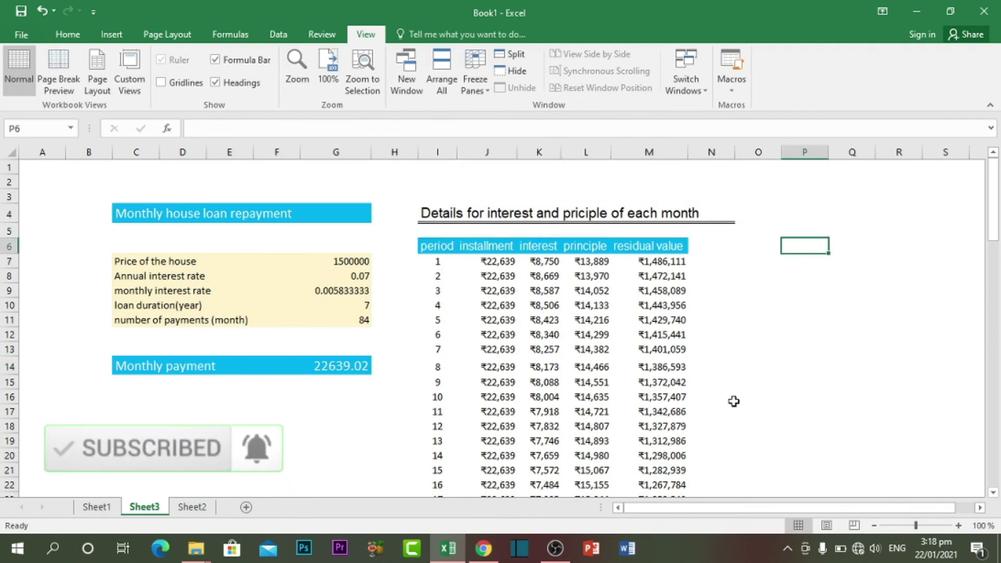